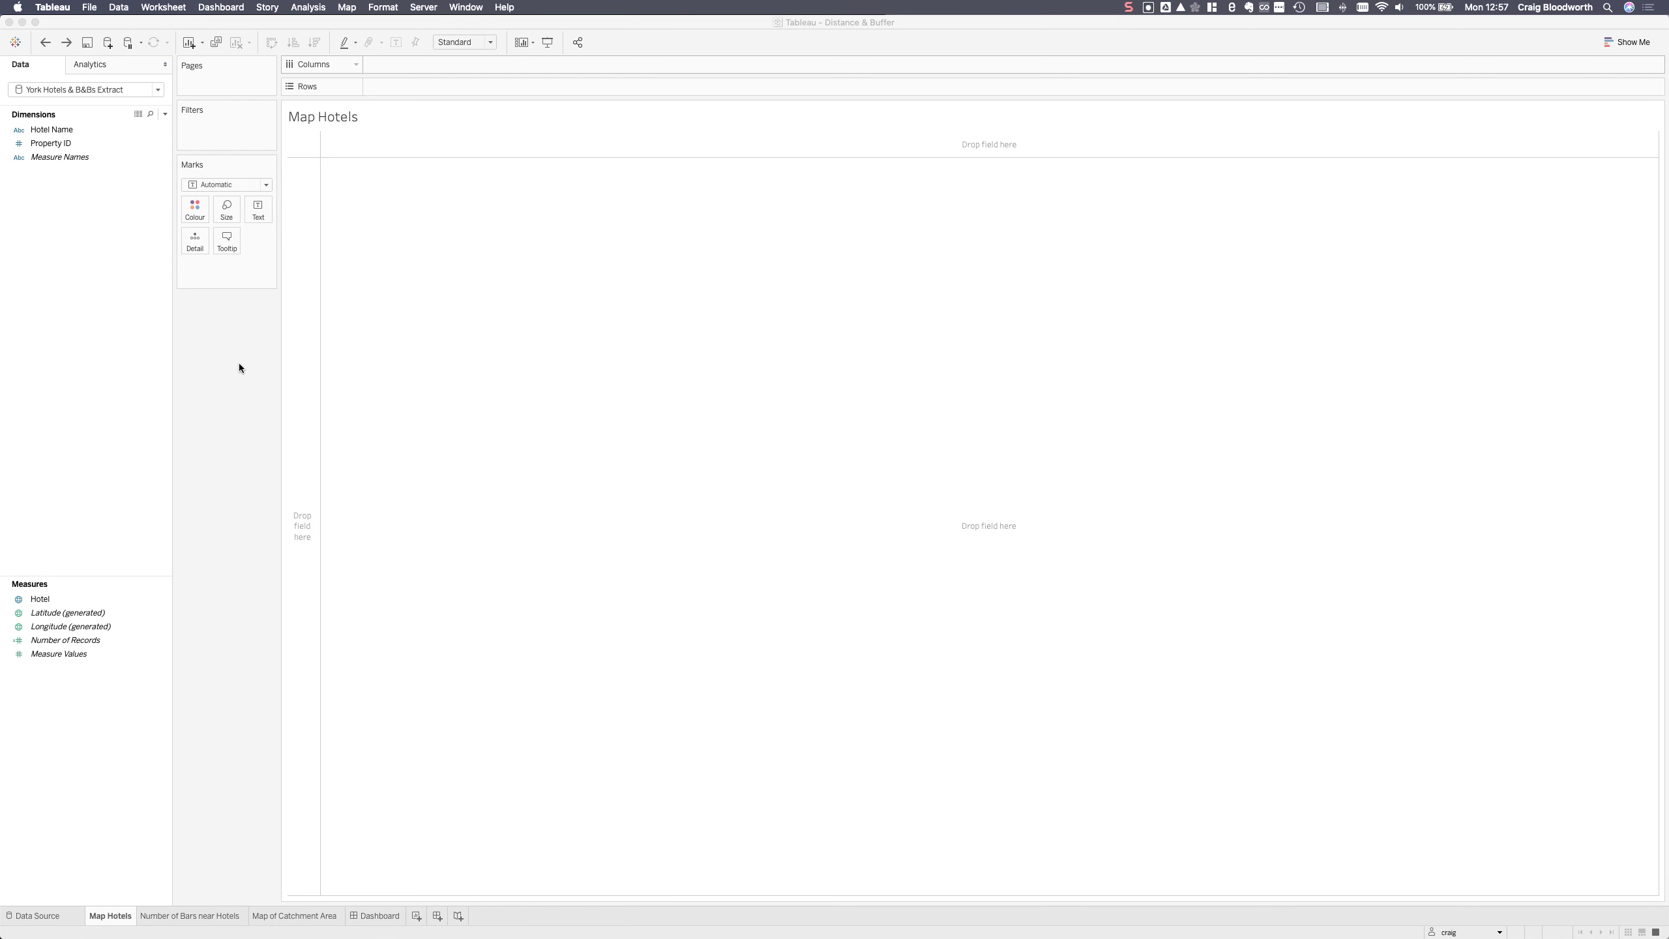
Bring the Tableau window with the empty Map Hotels worksheet into focus
click(240, 369)
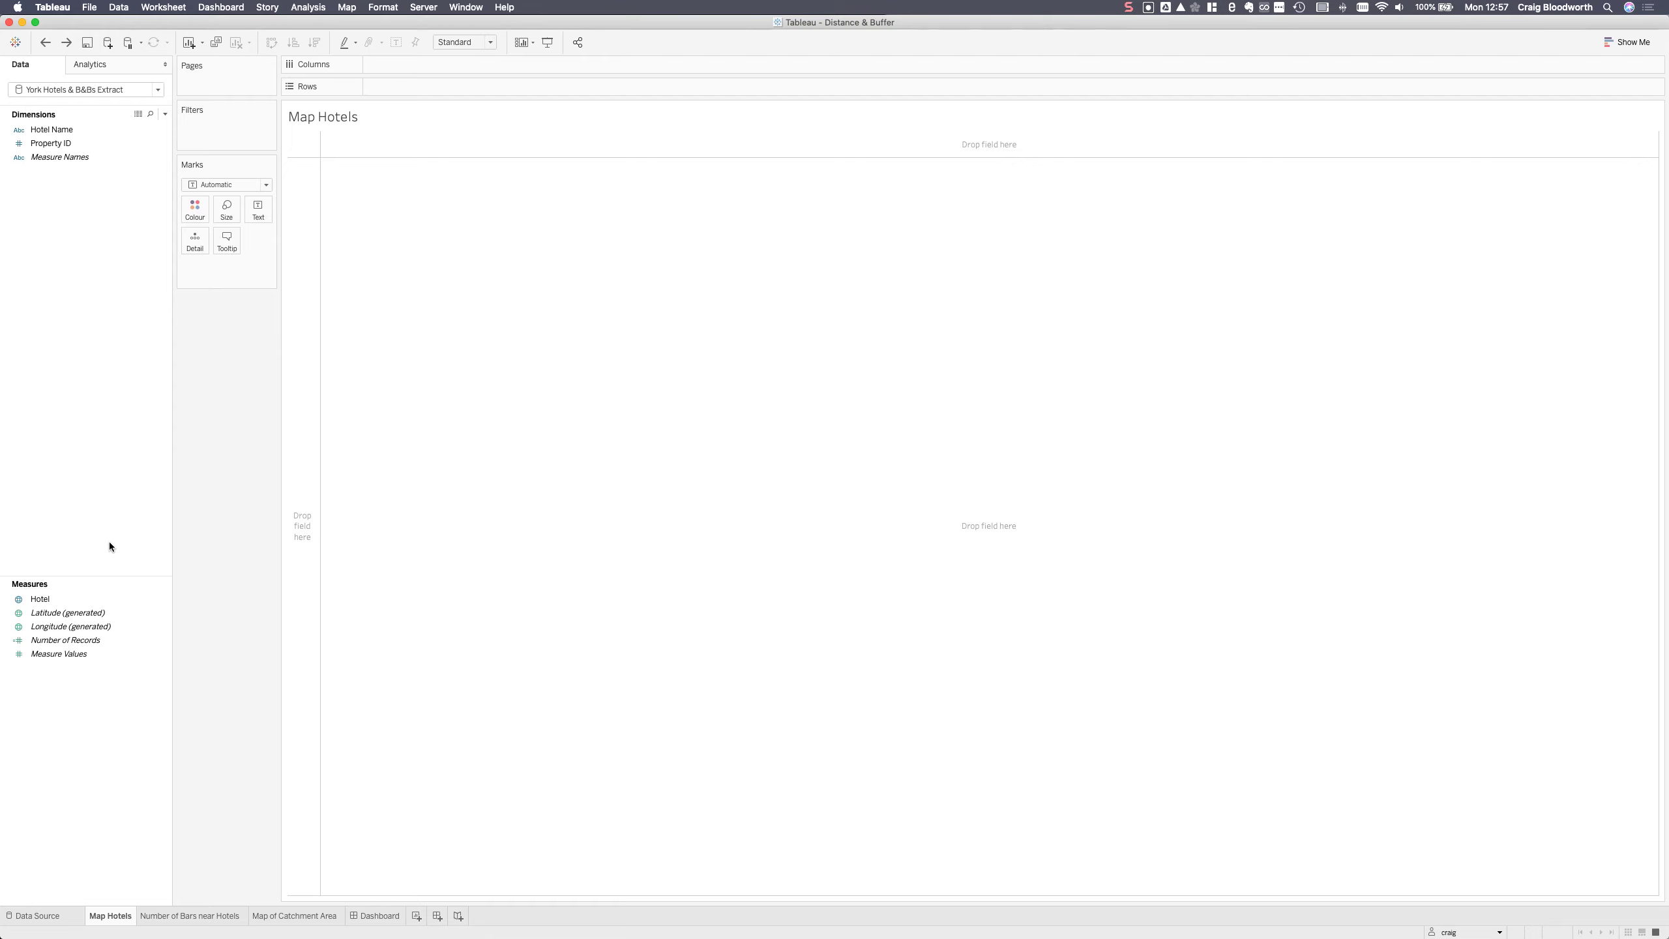
Plot Hotel locations, one point per Property ID, on a Streets background centred on York
double_click(78, 600)
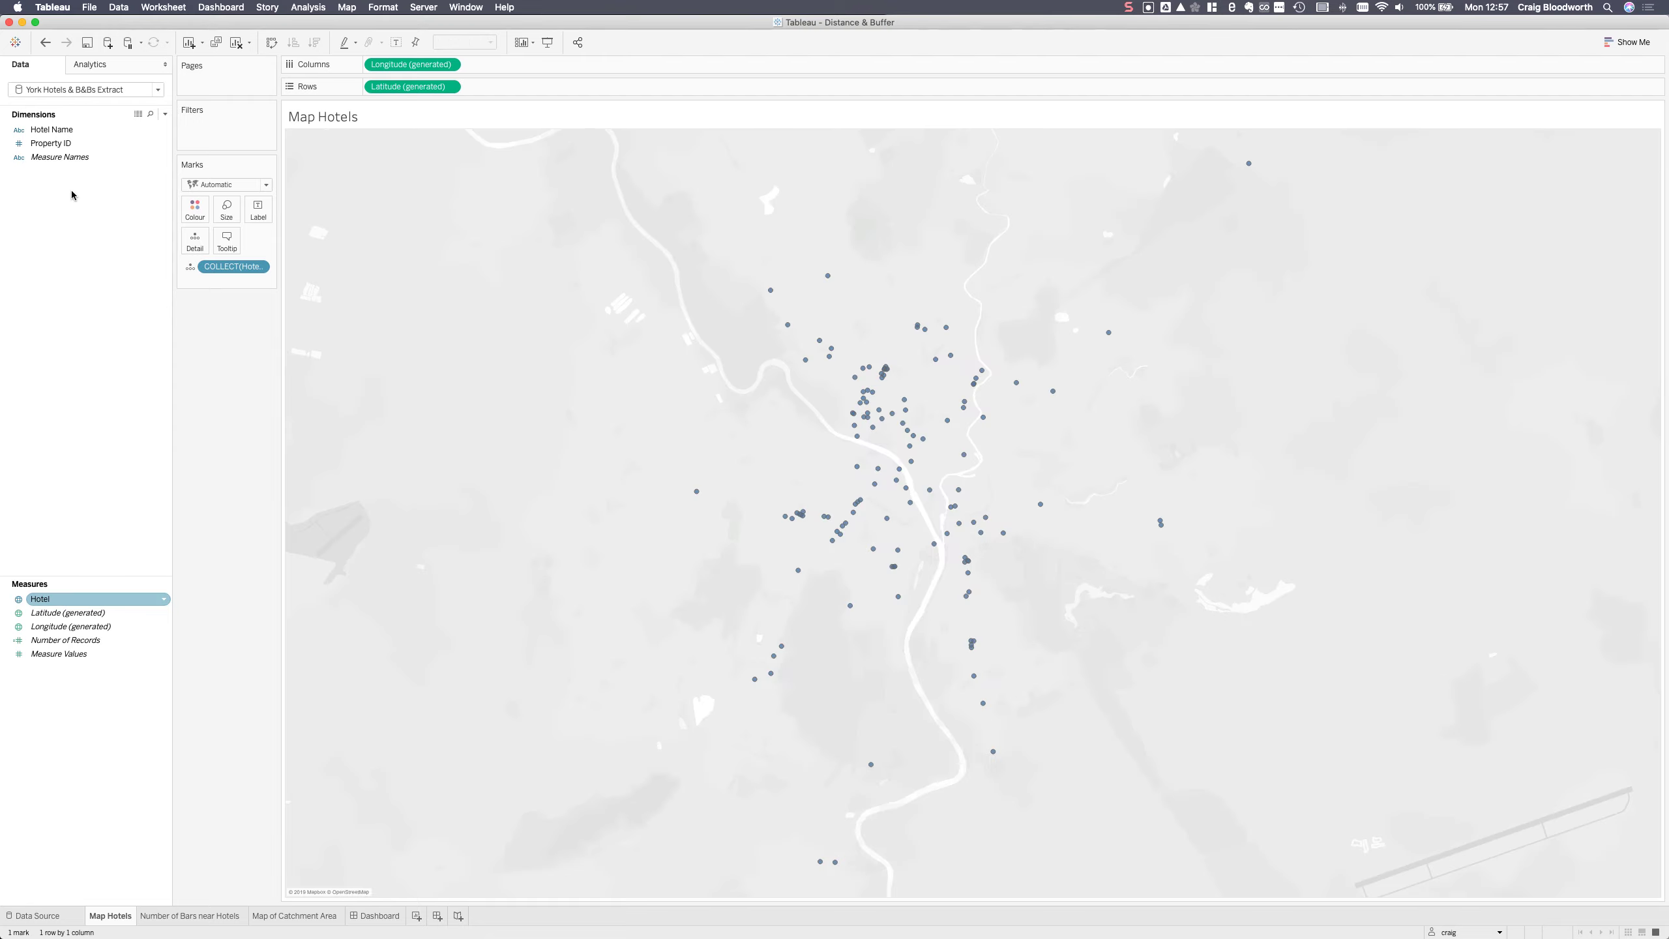
drag(53, 143, 218, 280)
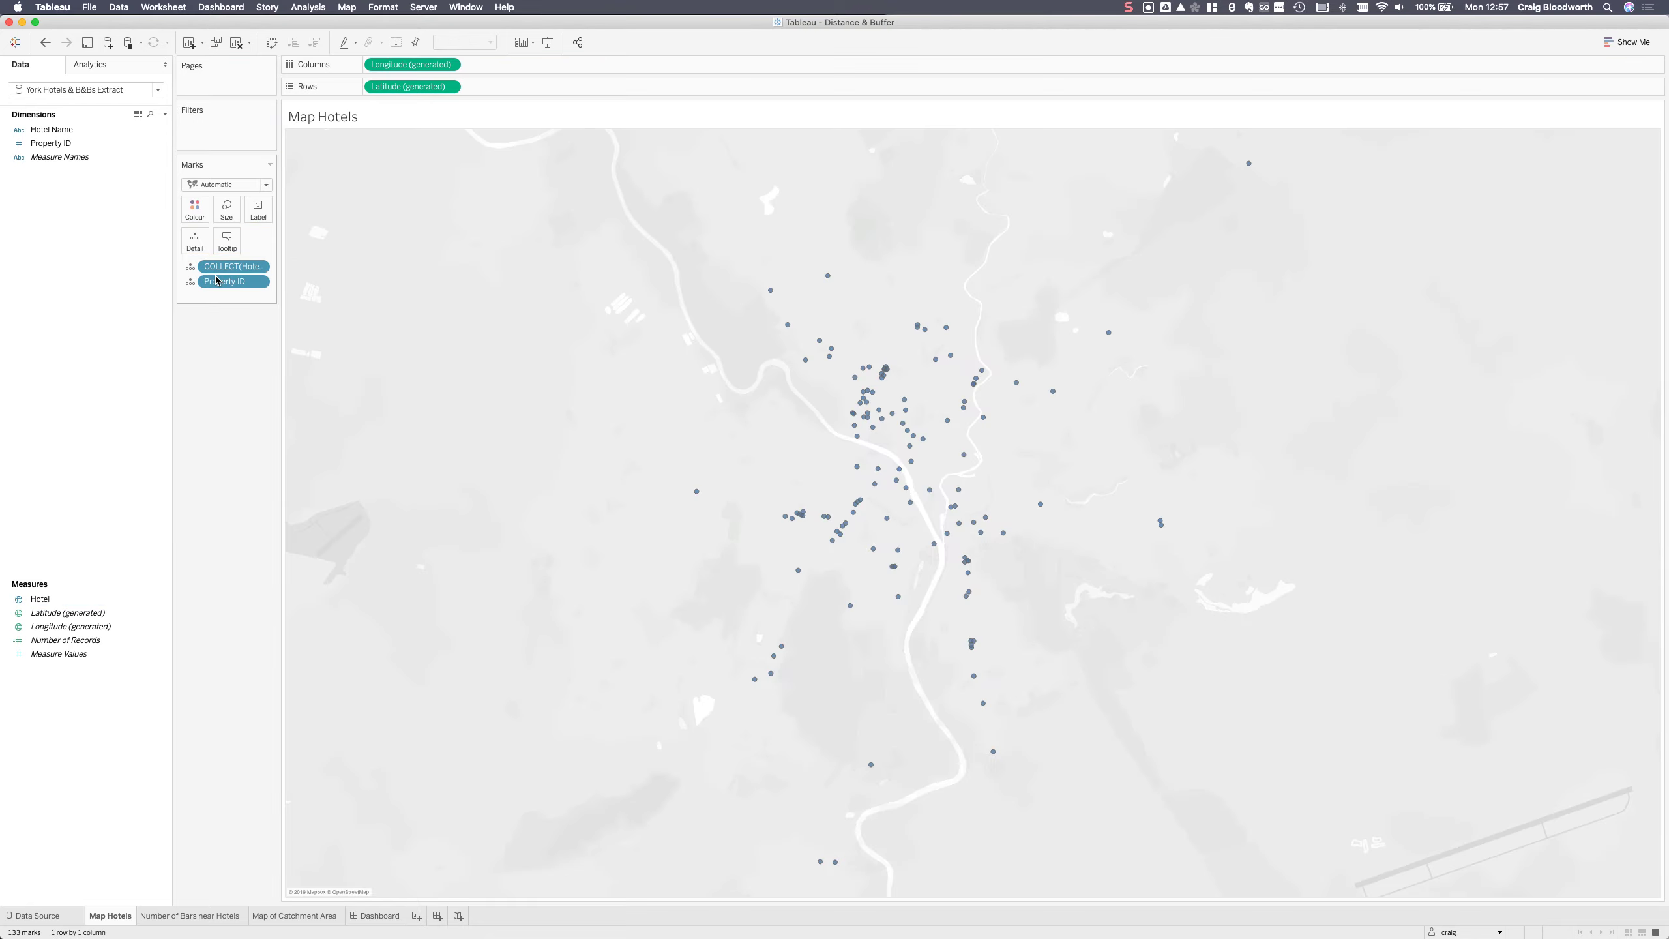
click(391, 5)
mouse_move(347, 7)
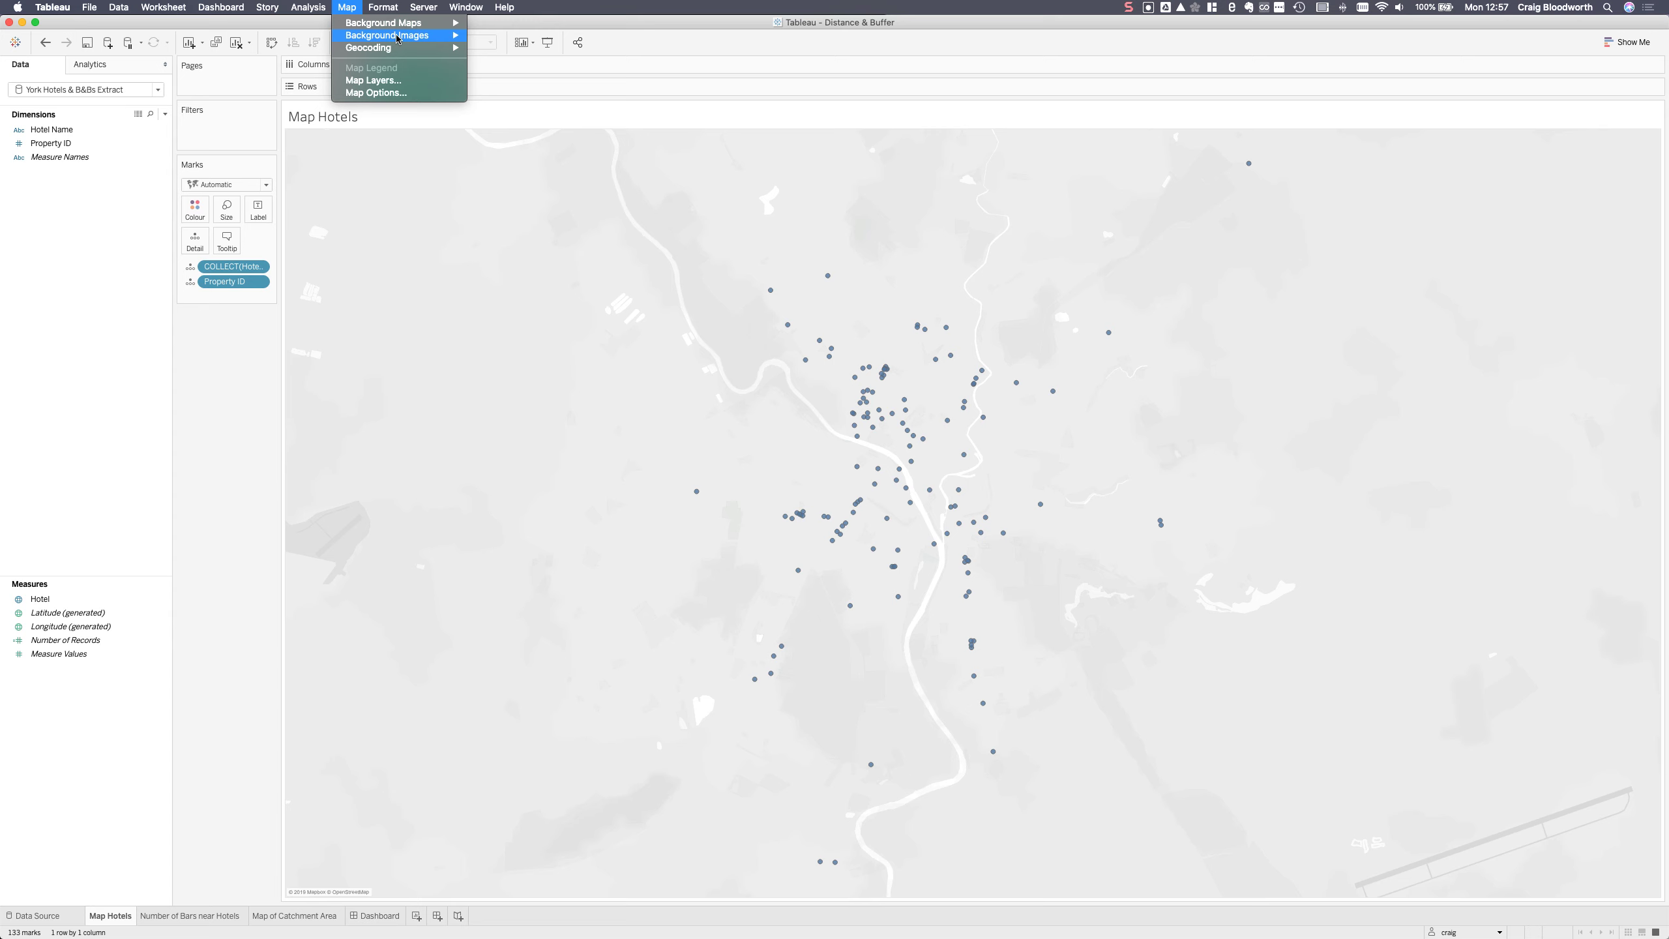
click(504, 68)
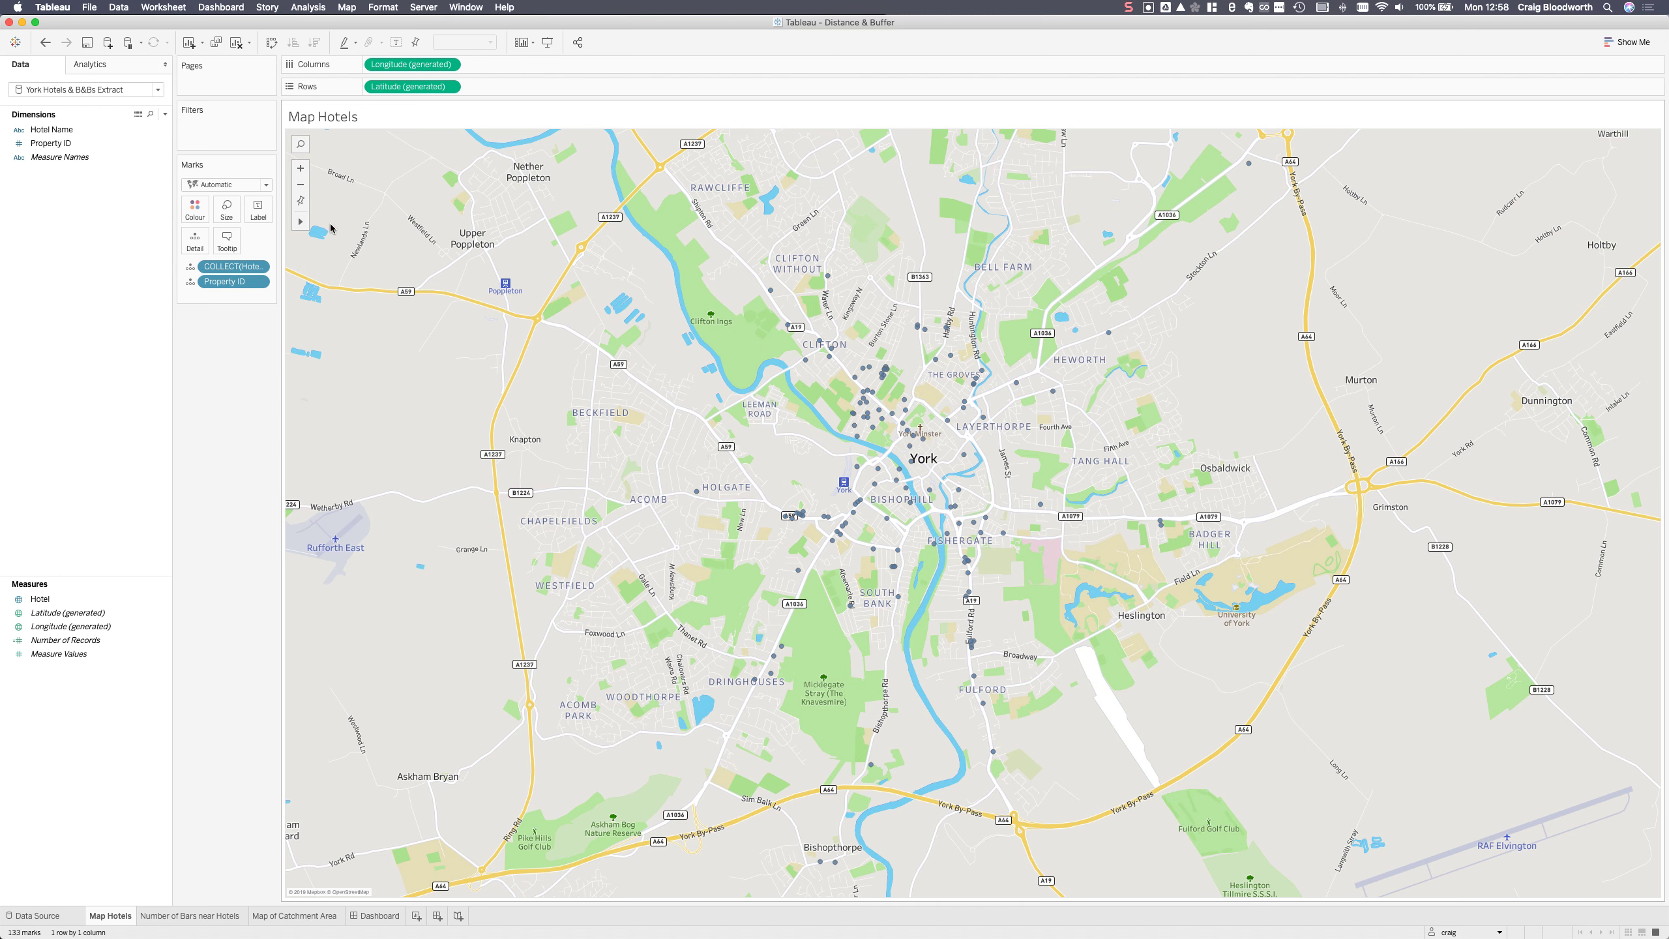
drag(1214, 317, 1165, 370)
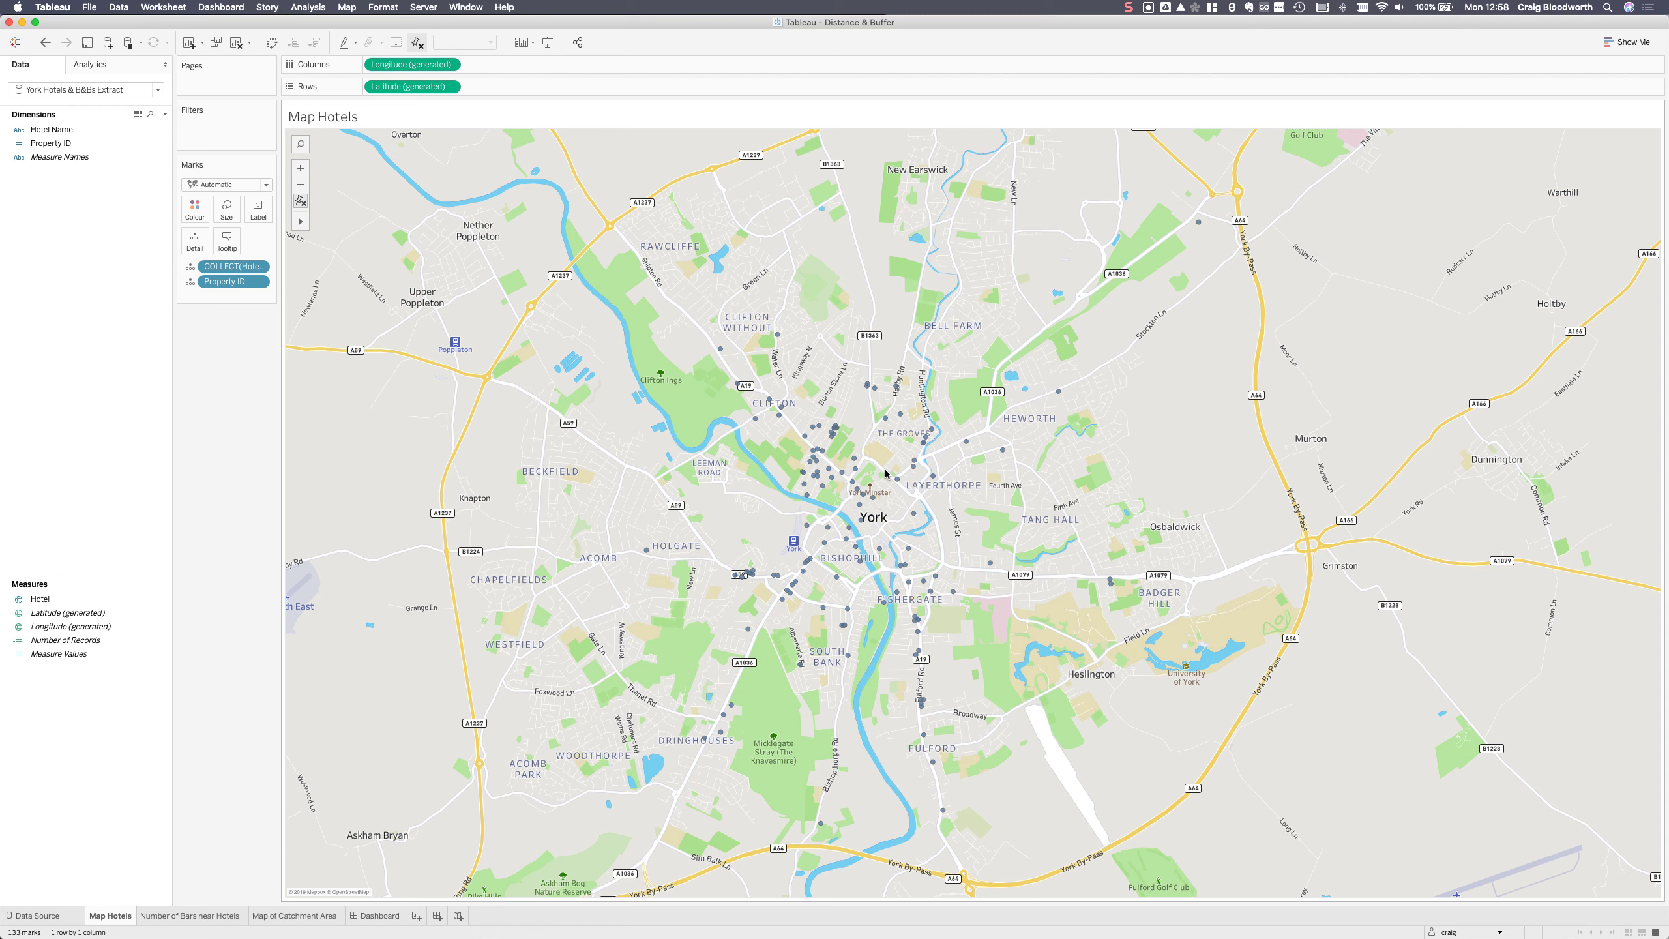
Draw the hotel marks as circles and enlarge them with the Size slider
mouse_move(863, 497)
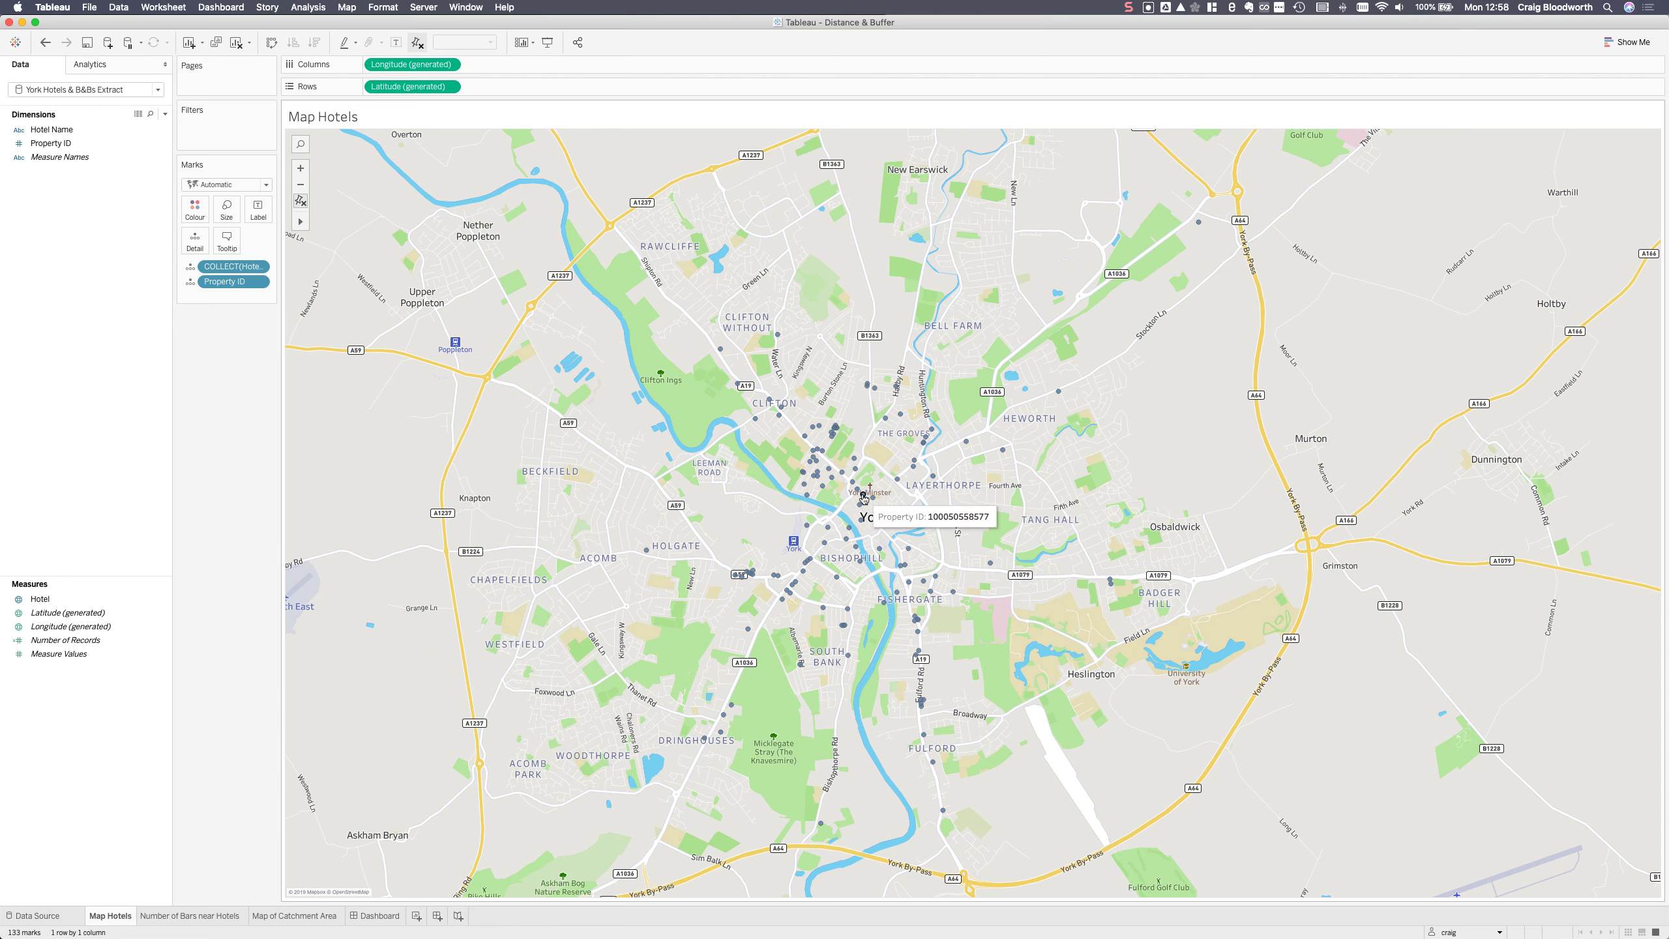
click(223, 184)
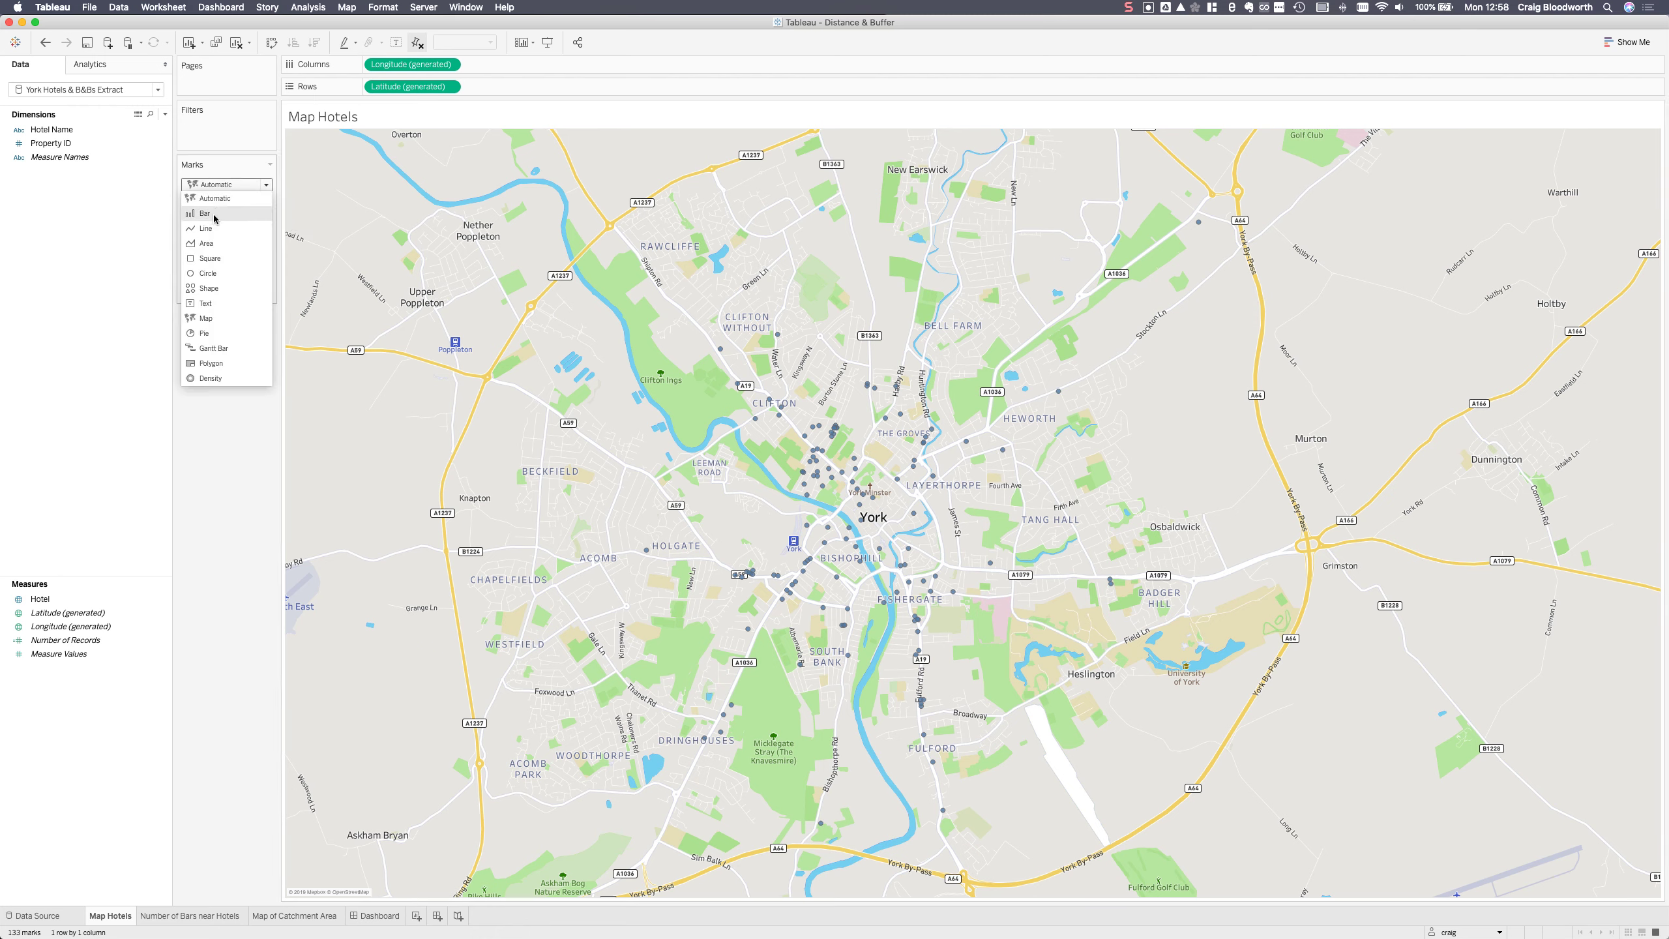
click(206, 274)
click(226, 210)
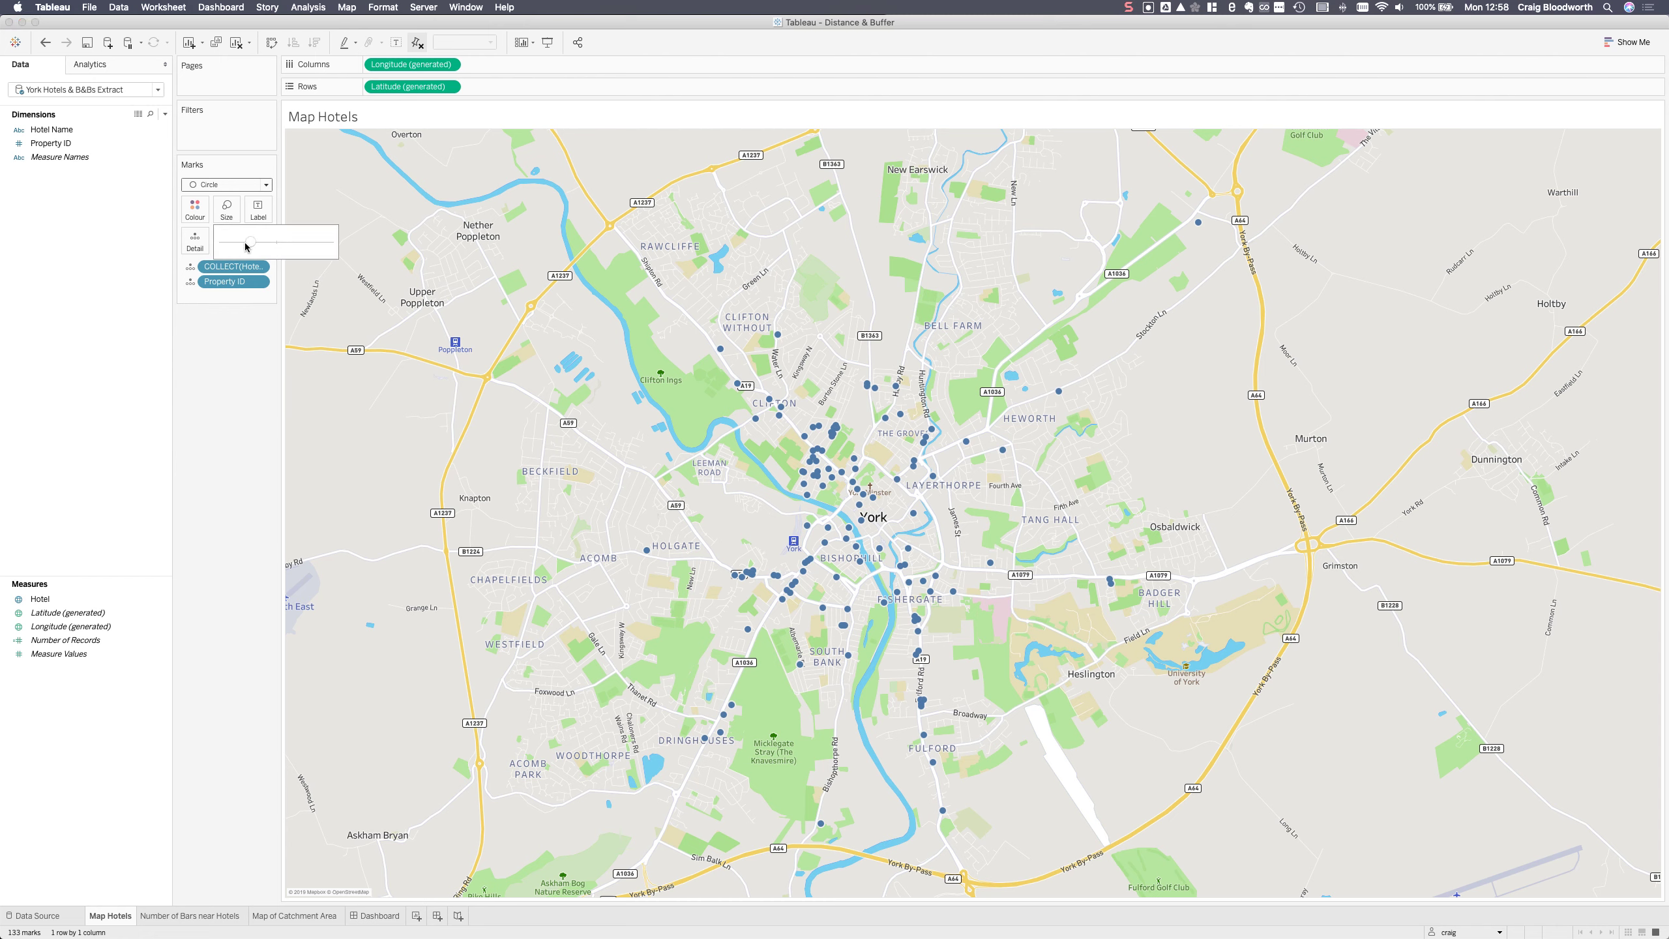
drag(250, 242, 272, 247)
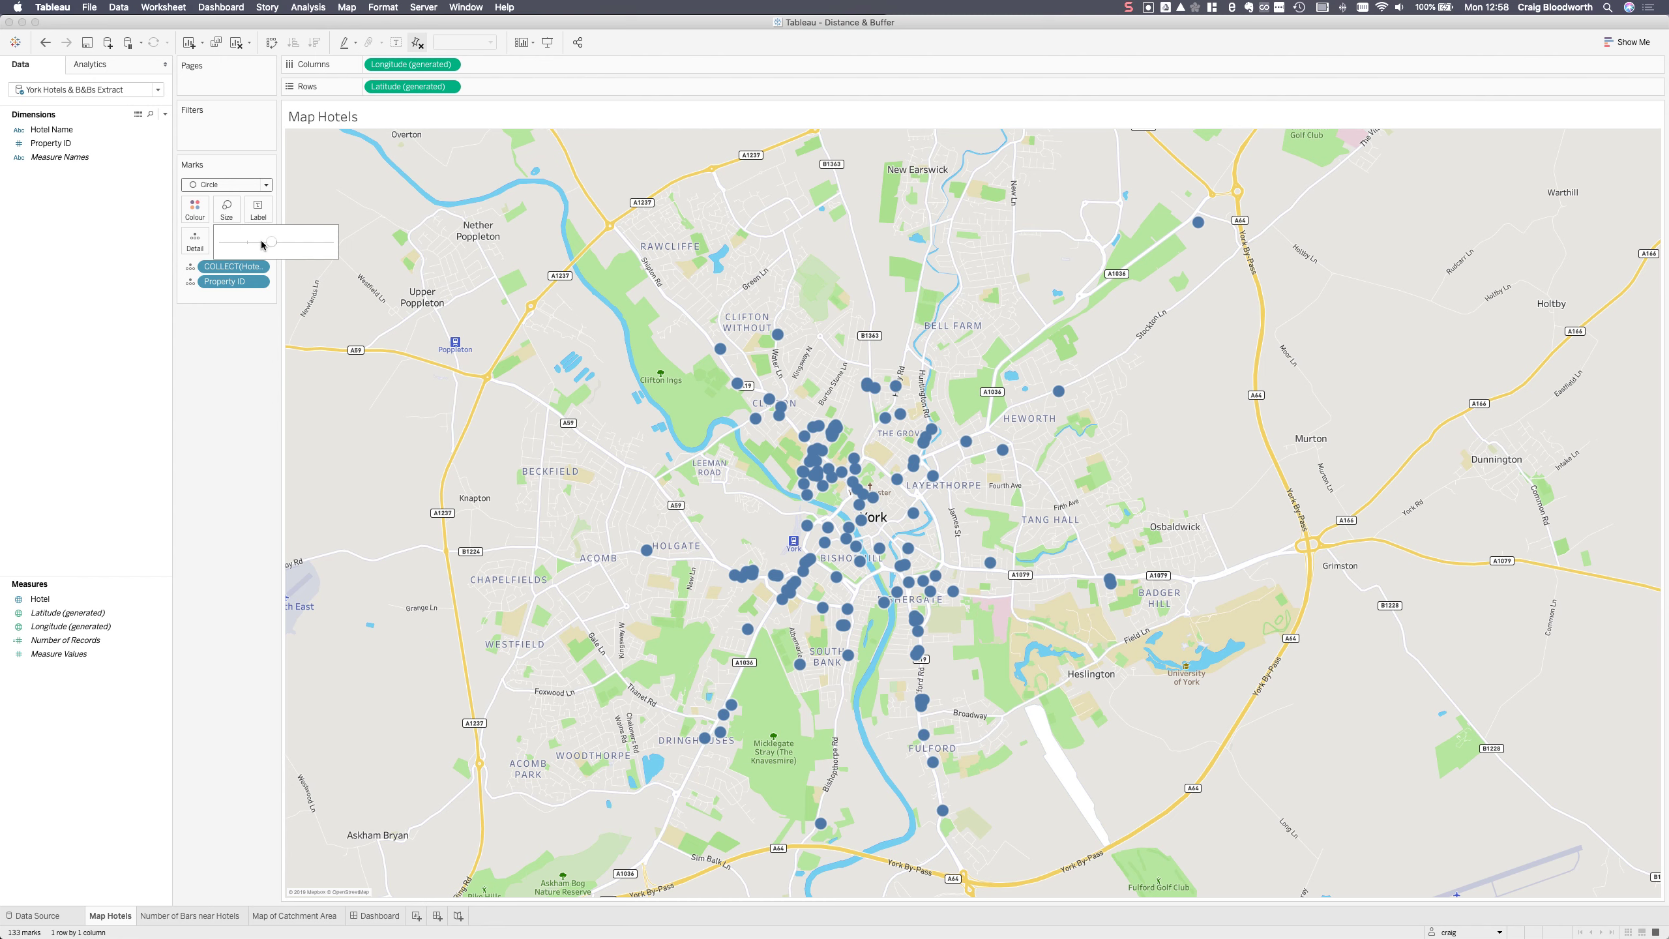
click(242, 318)
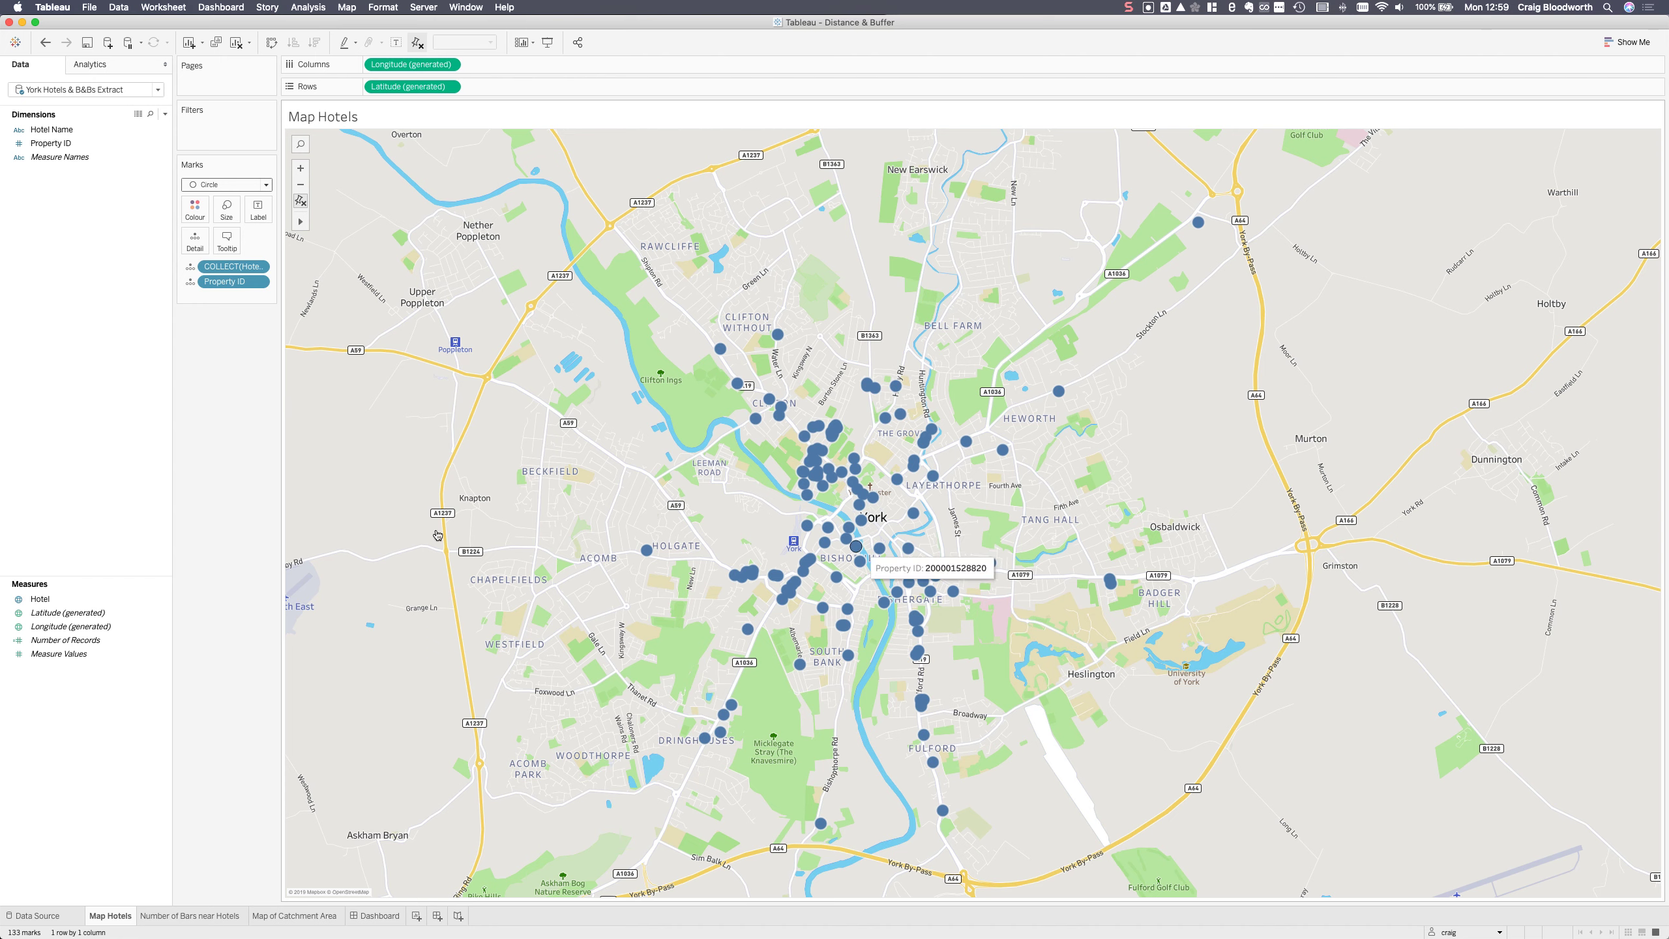
Create a calculated field from Hotel named Hotel Catchment with formula BUFFER([Hotel], 0.5, 'miles')
click(68, 599)
right_click(68, 599)
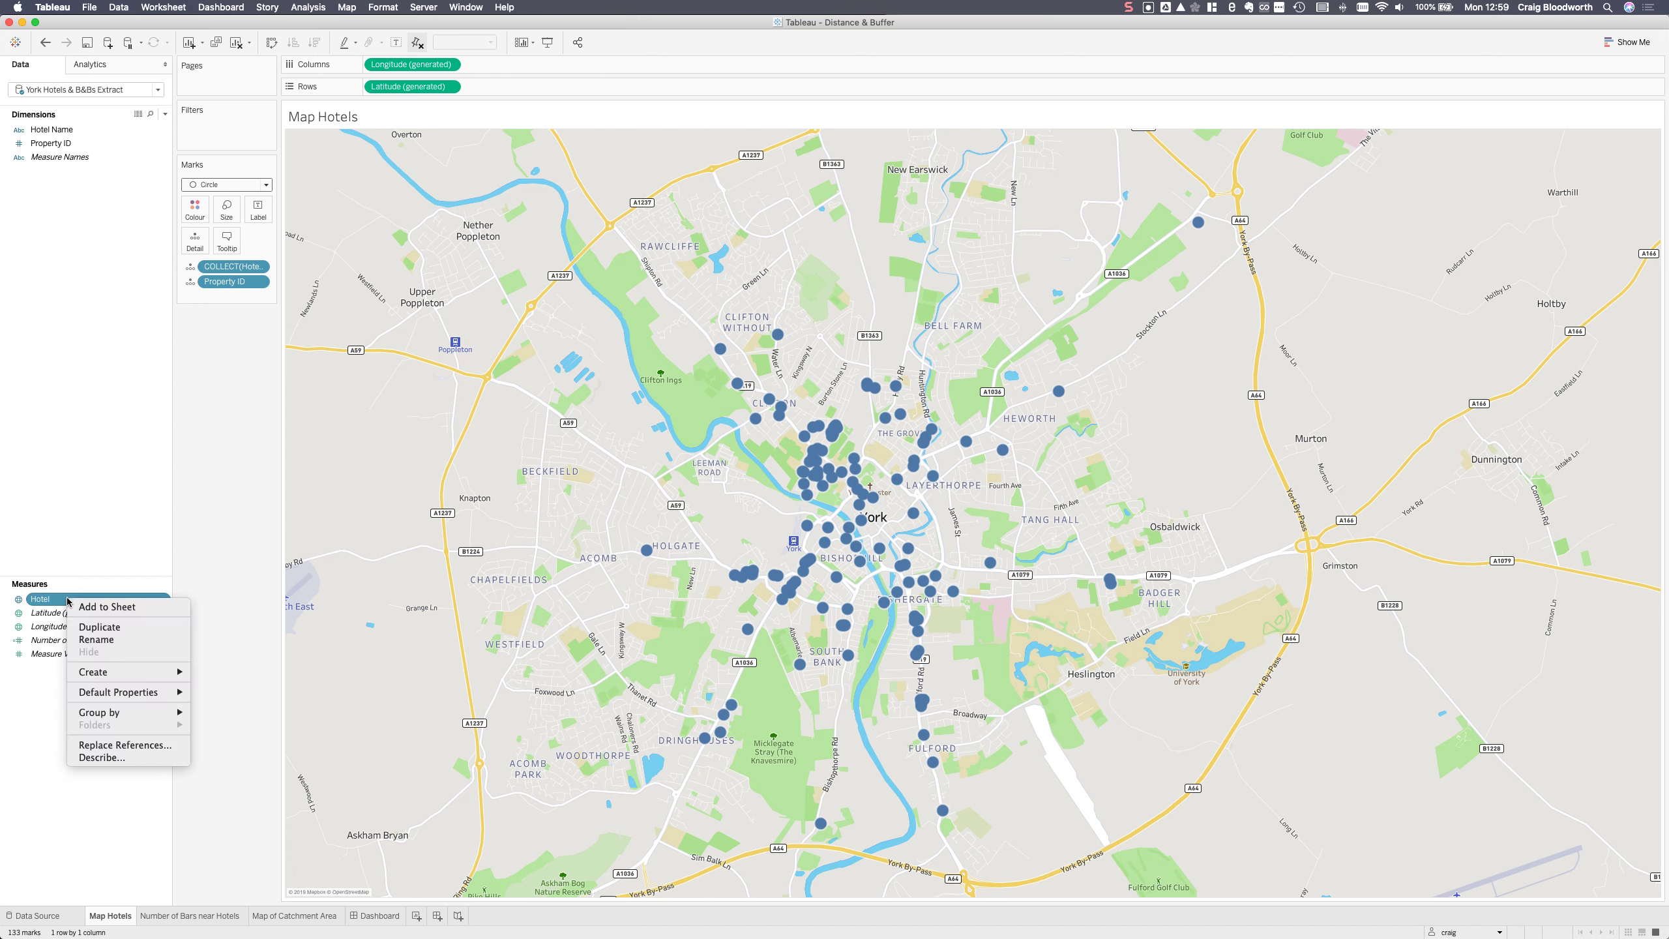
mouse_move(117, 678)
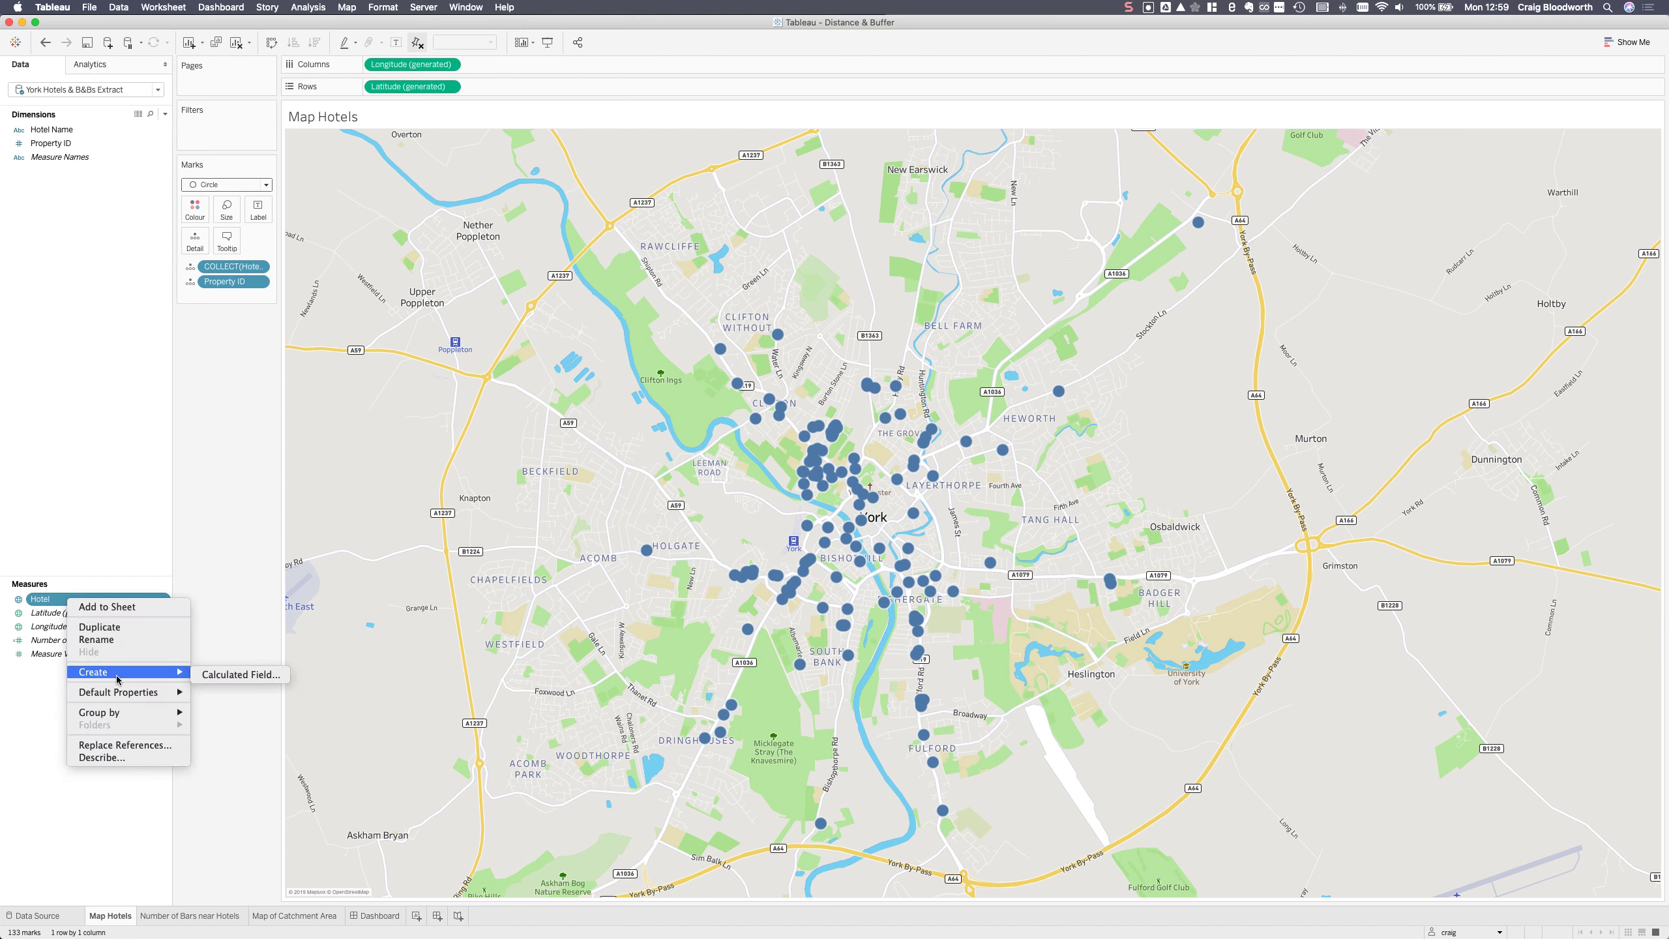
click(222, 675)
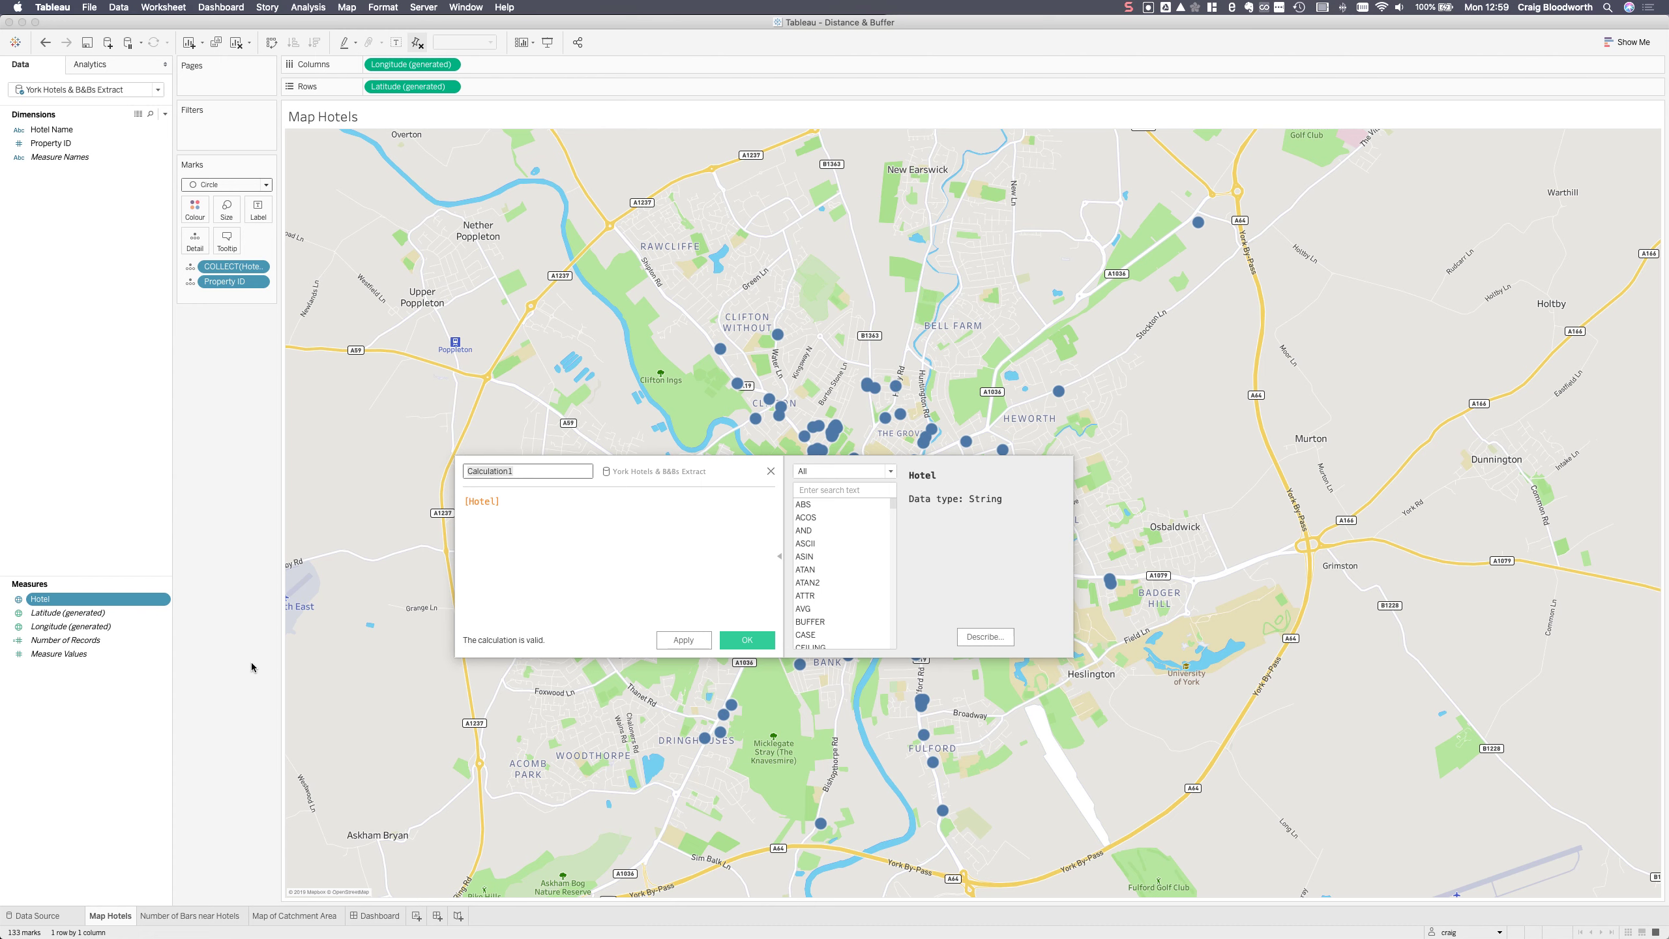
text(Hotel Catchment)
key(Tab)
text(BUFFER()
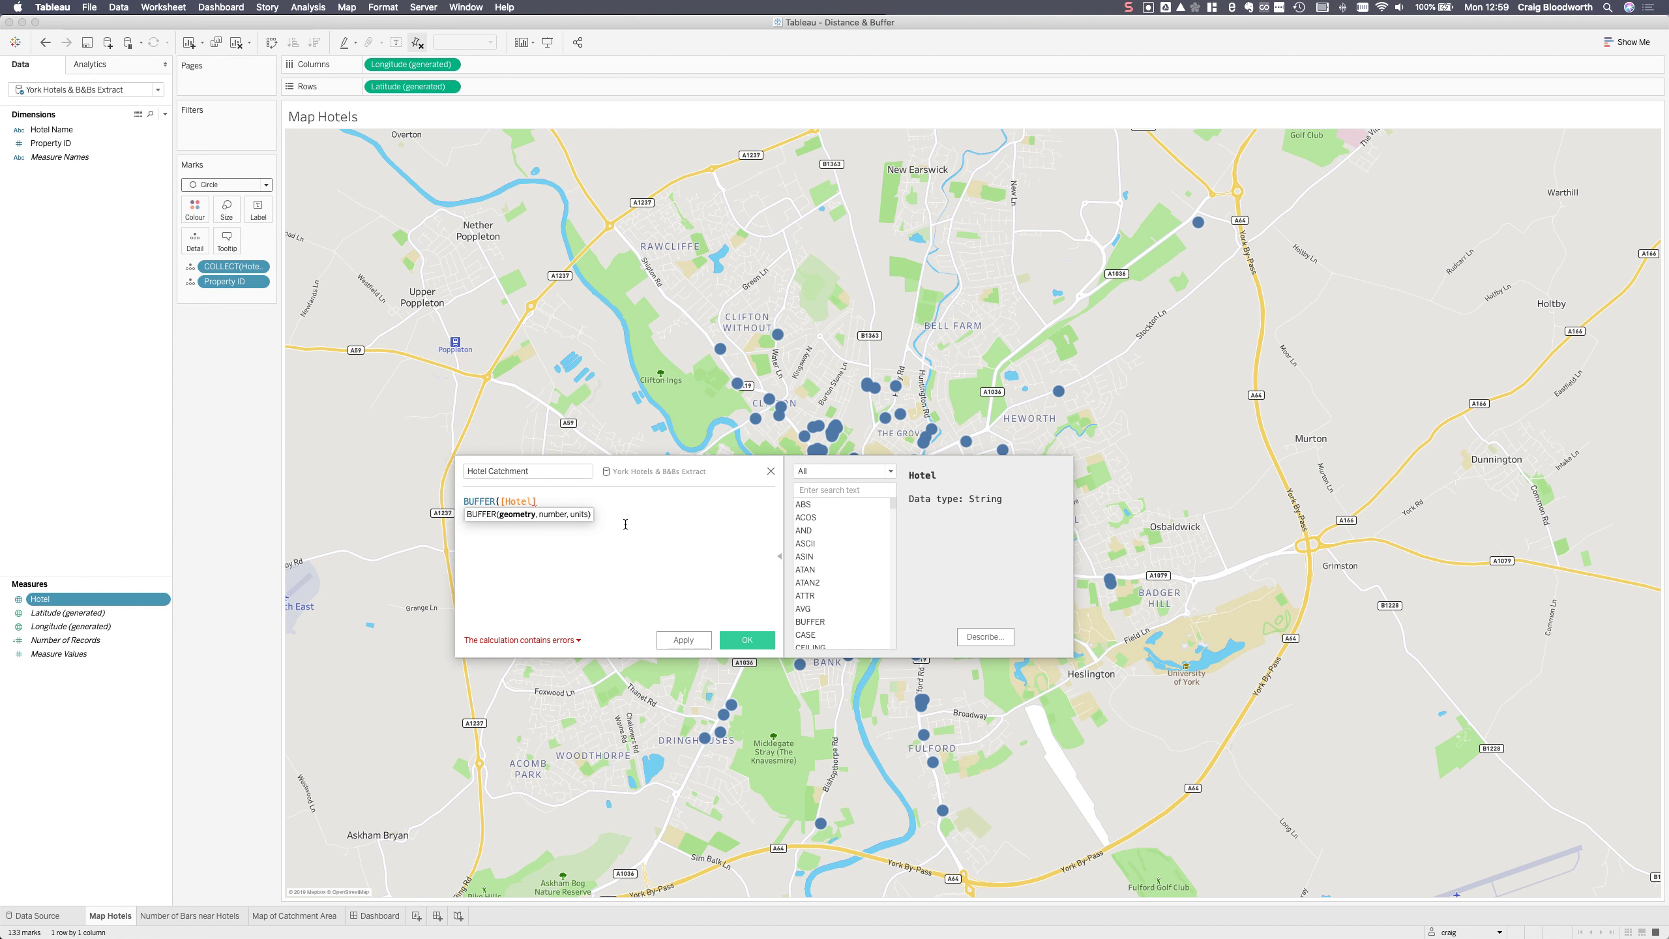
text(, 0)
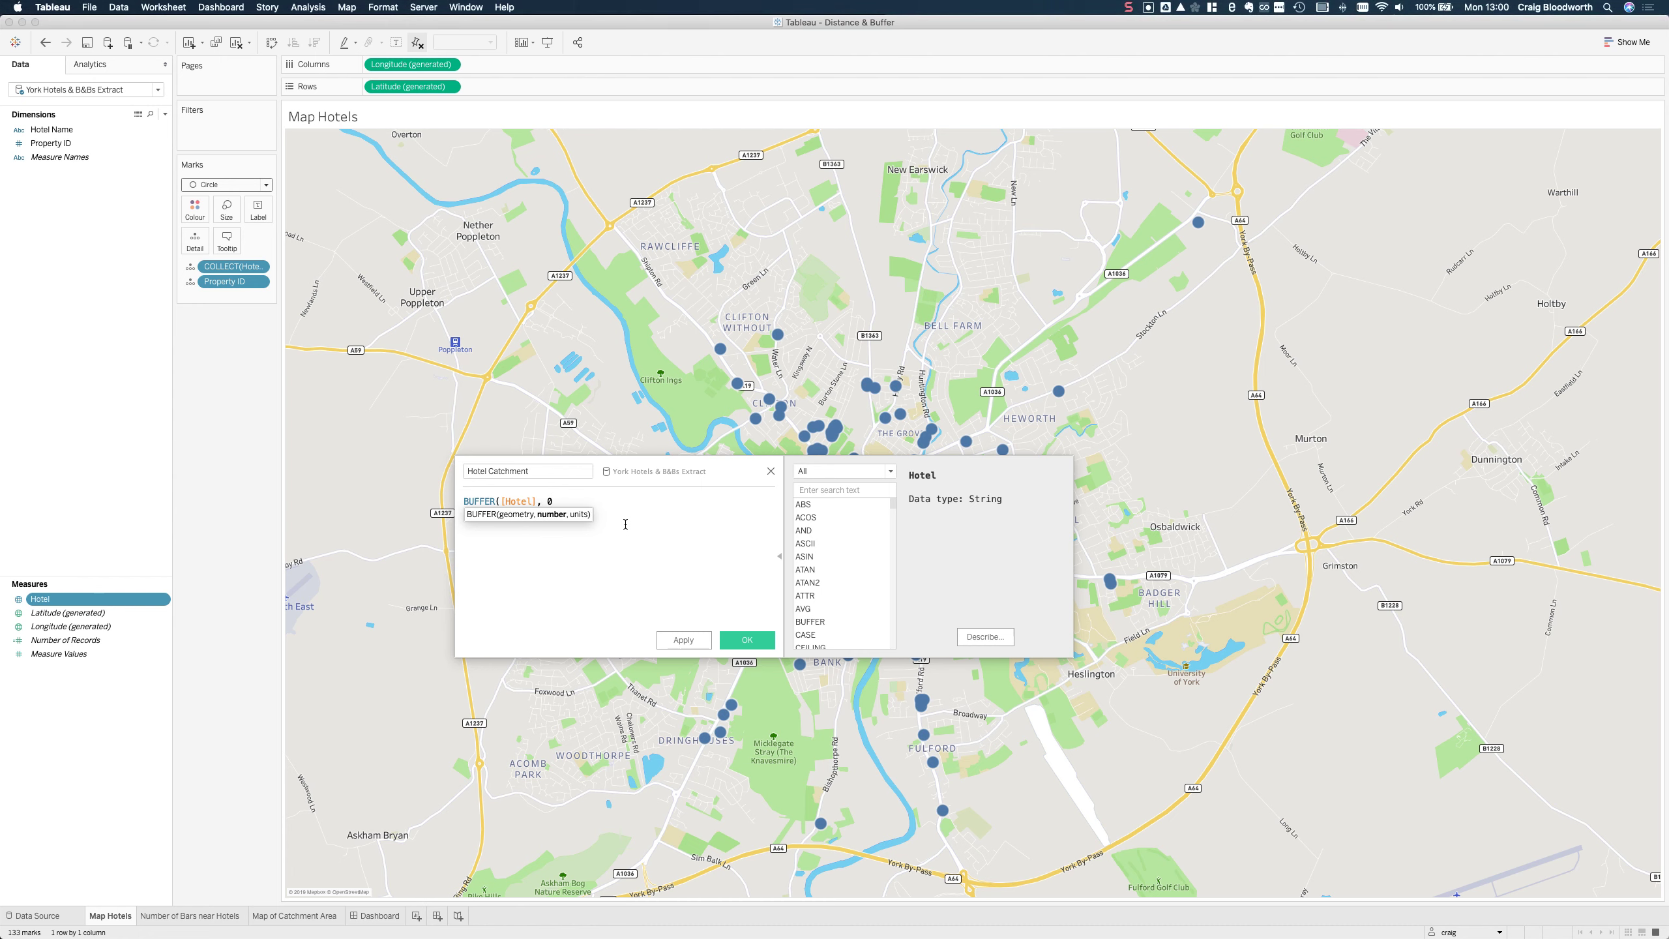
text(.5, 'miles')
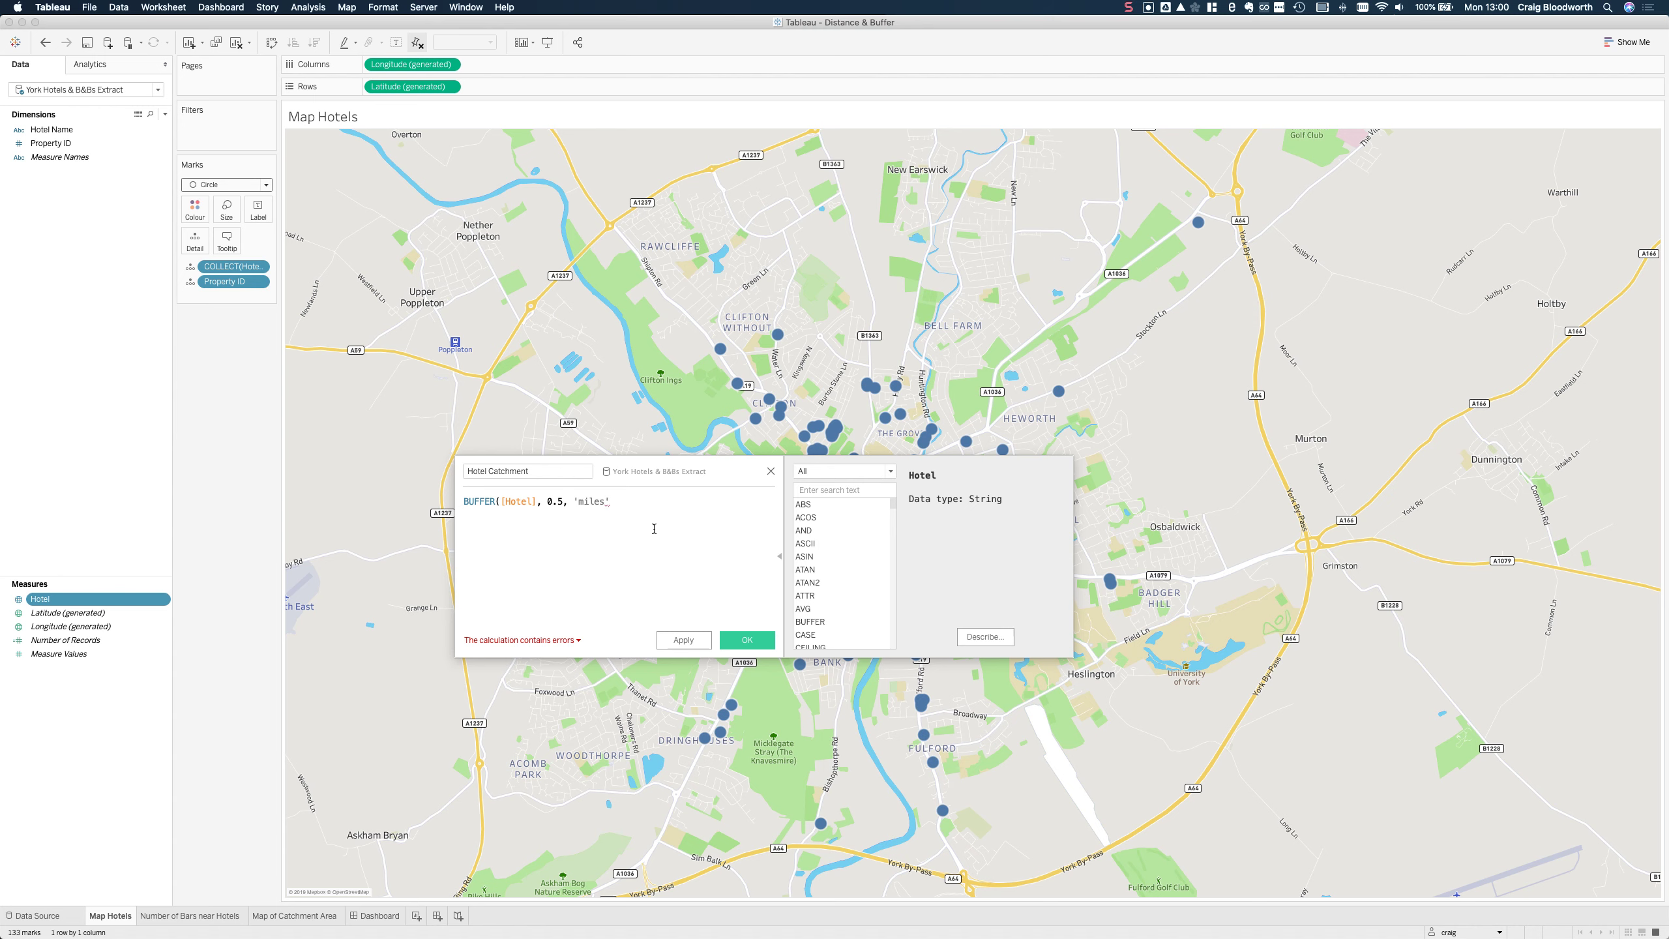
text())
click(739, 644)
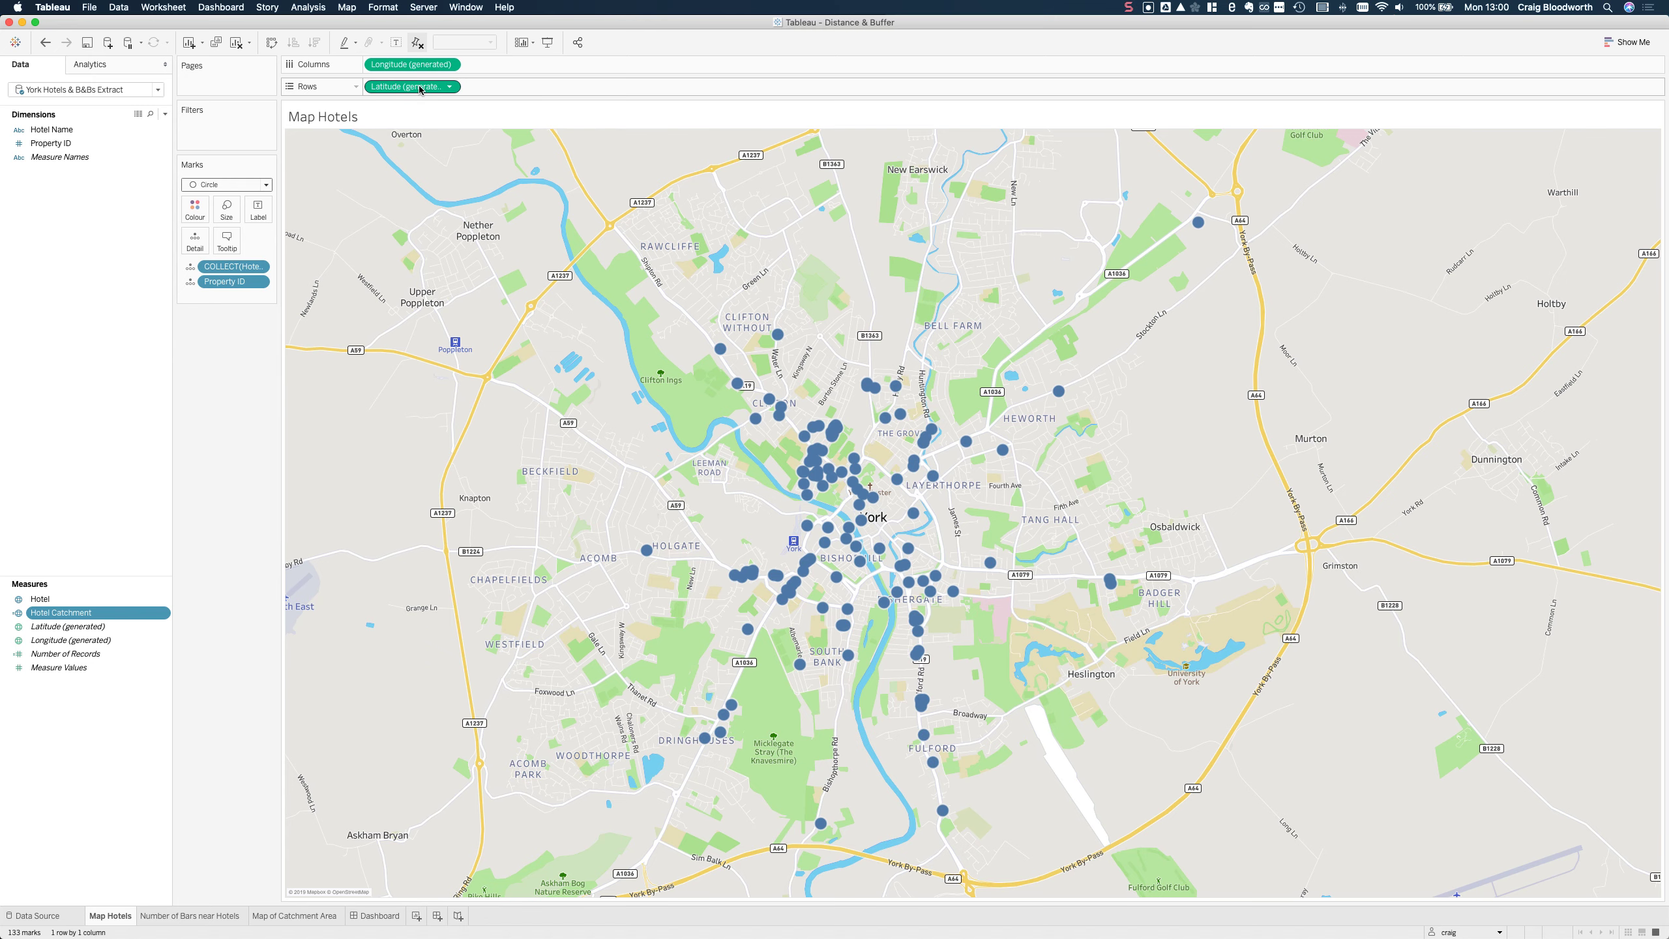
Duplicate Latitude on Rows and set the second map's mark type to Automatic
drag(435, 92, 537, 88)
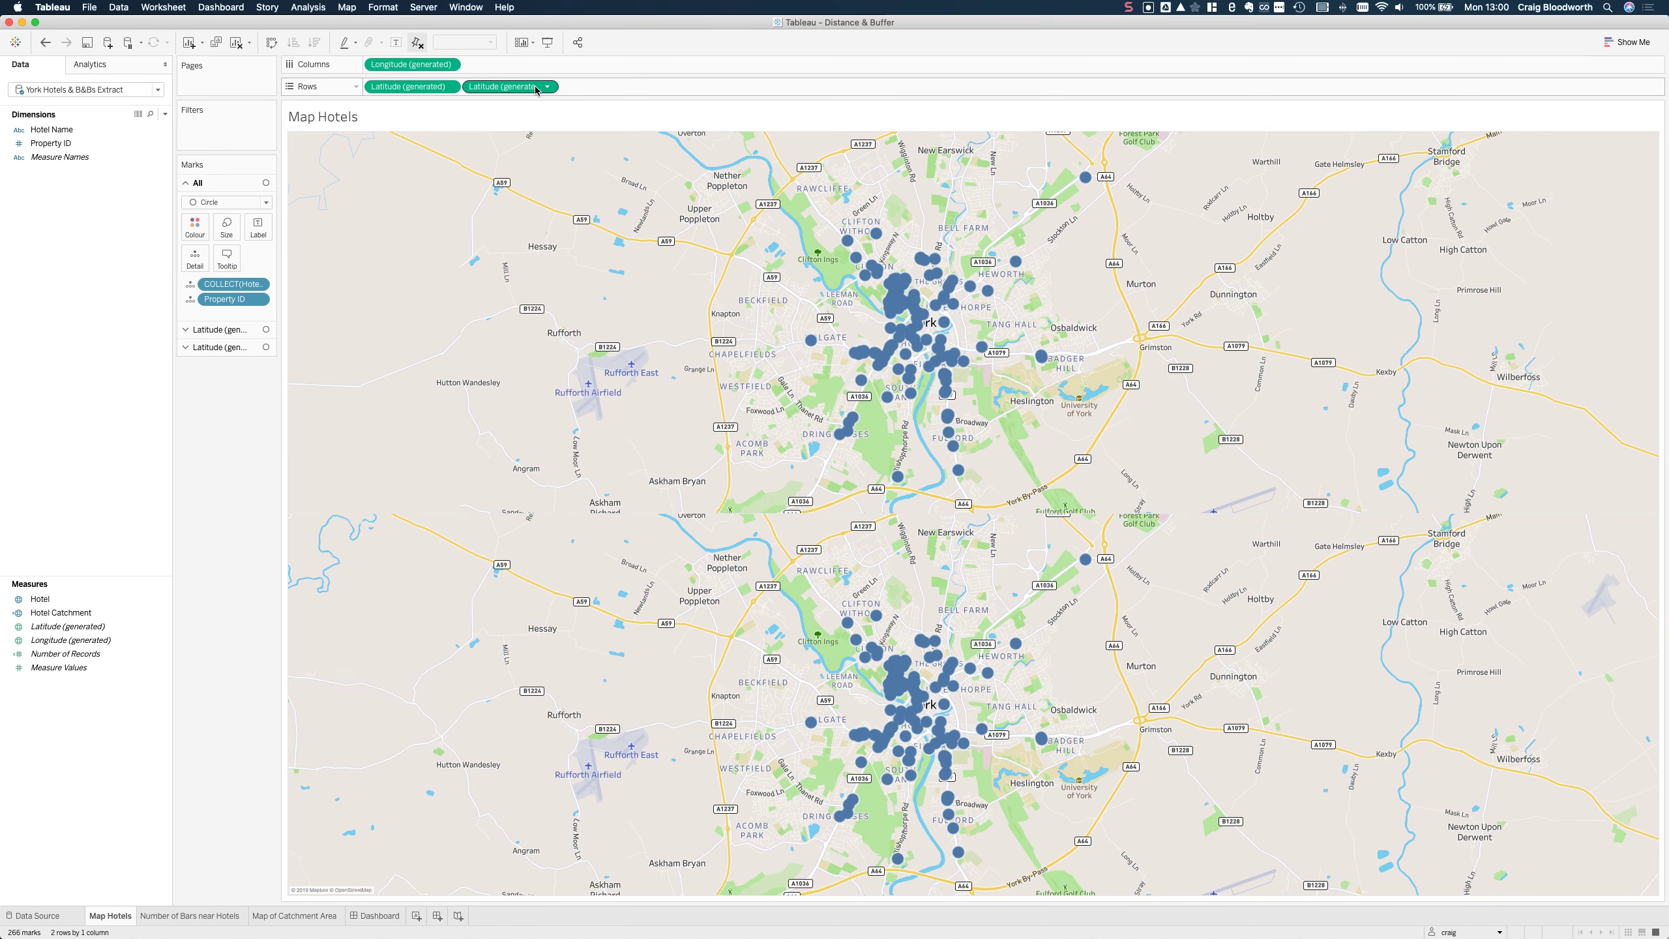
click(186, 349)
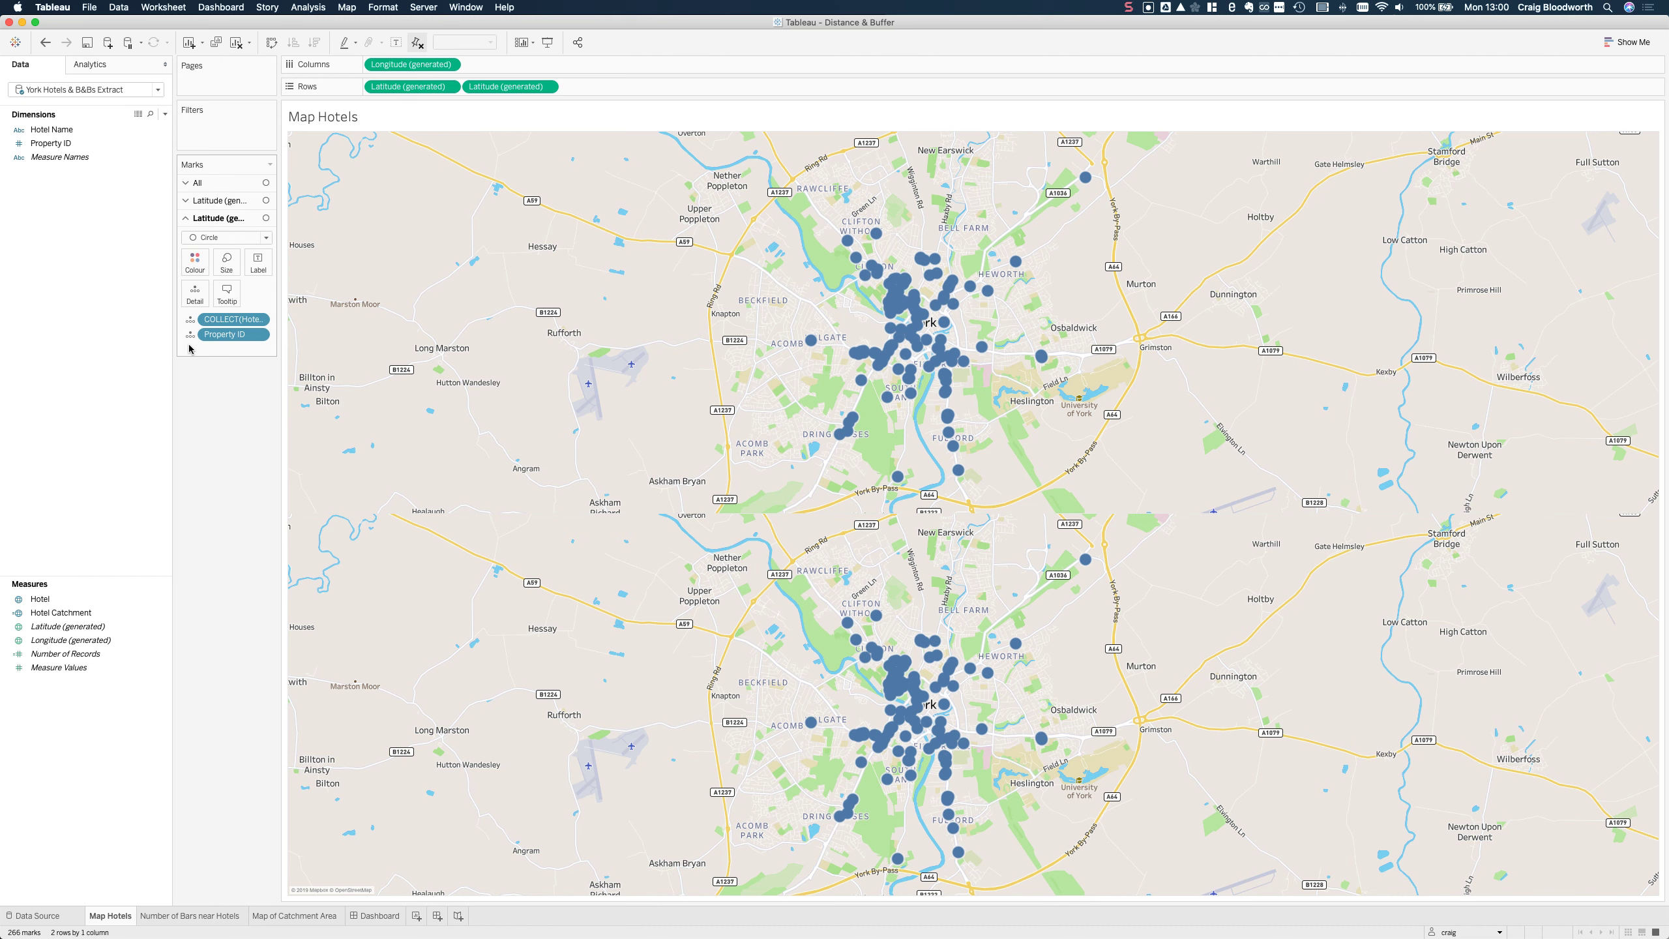
click(218, 238)
click(215, 251)
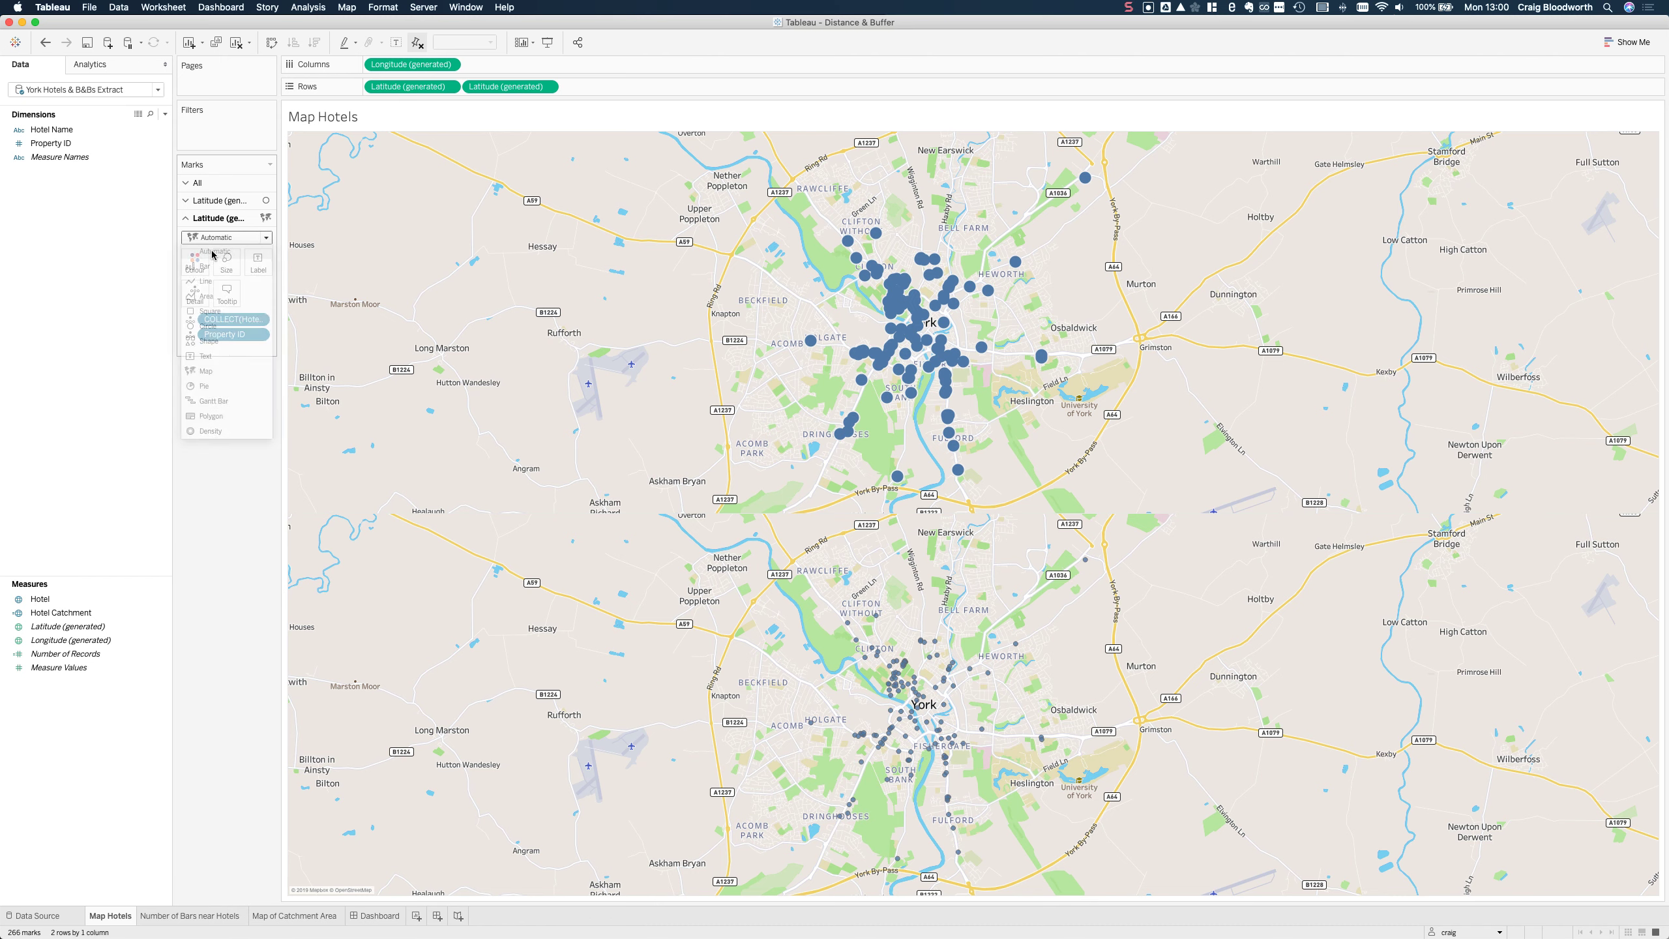
Replace Property ID with Hotel Catchment on the second map and set its colour opacity to 0%
drag(231, 334, 239, 516)
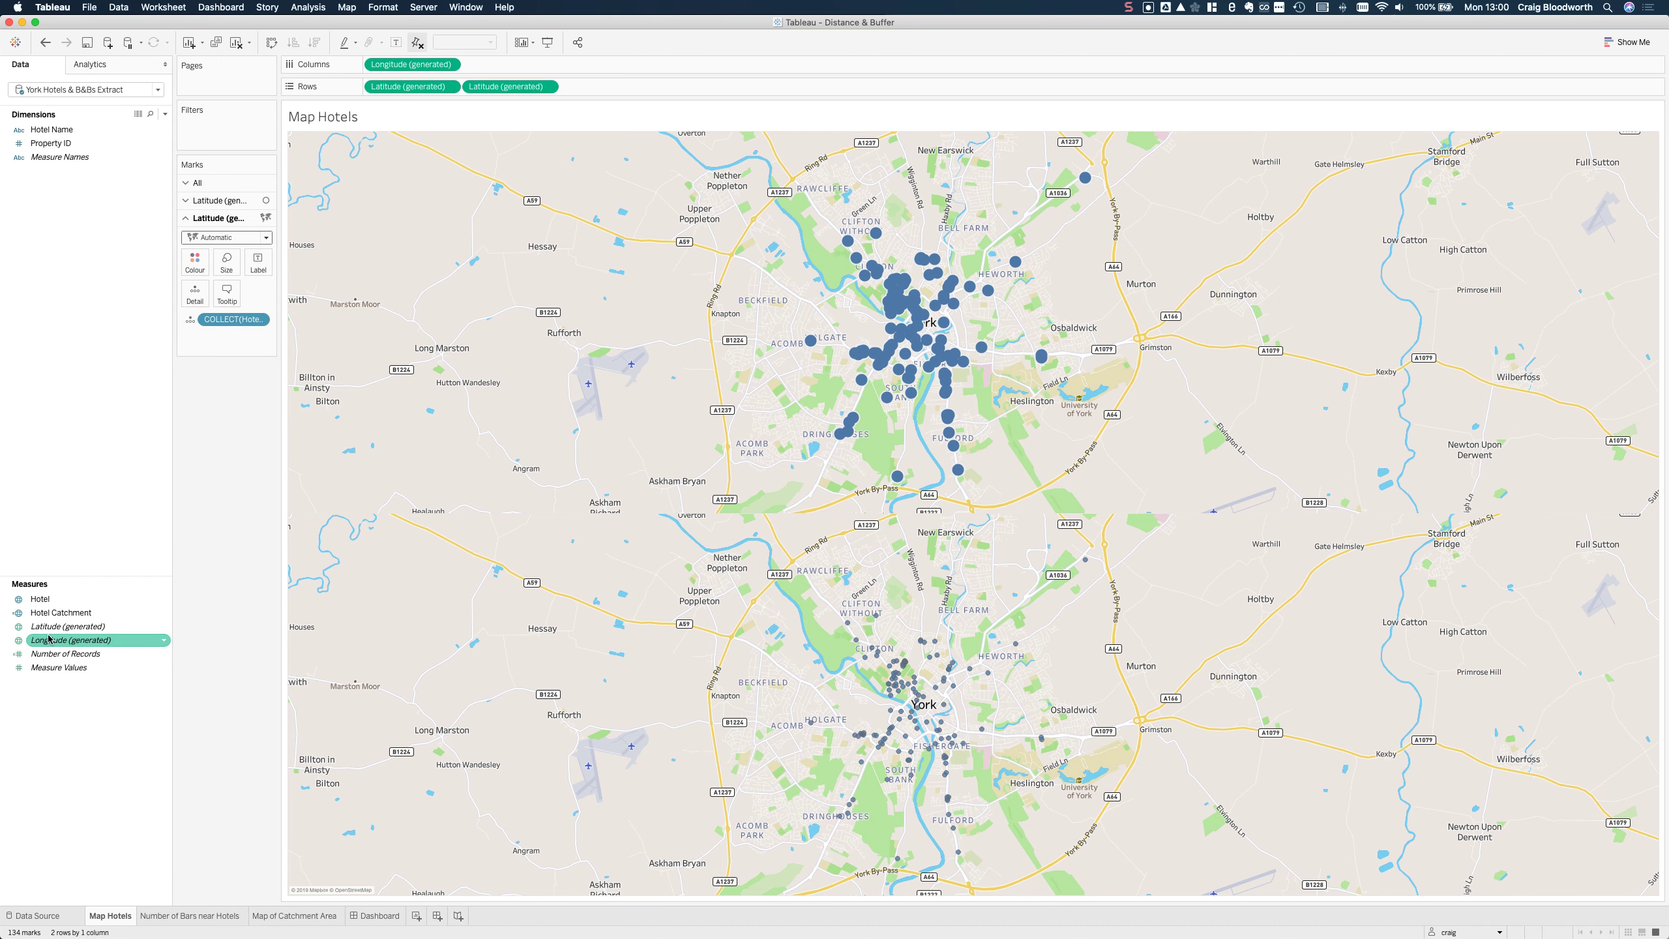
drag(61, 612, 230, 324)
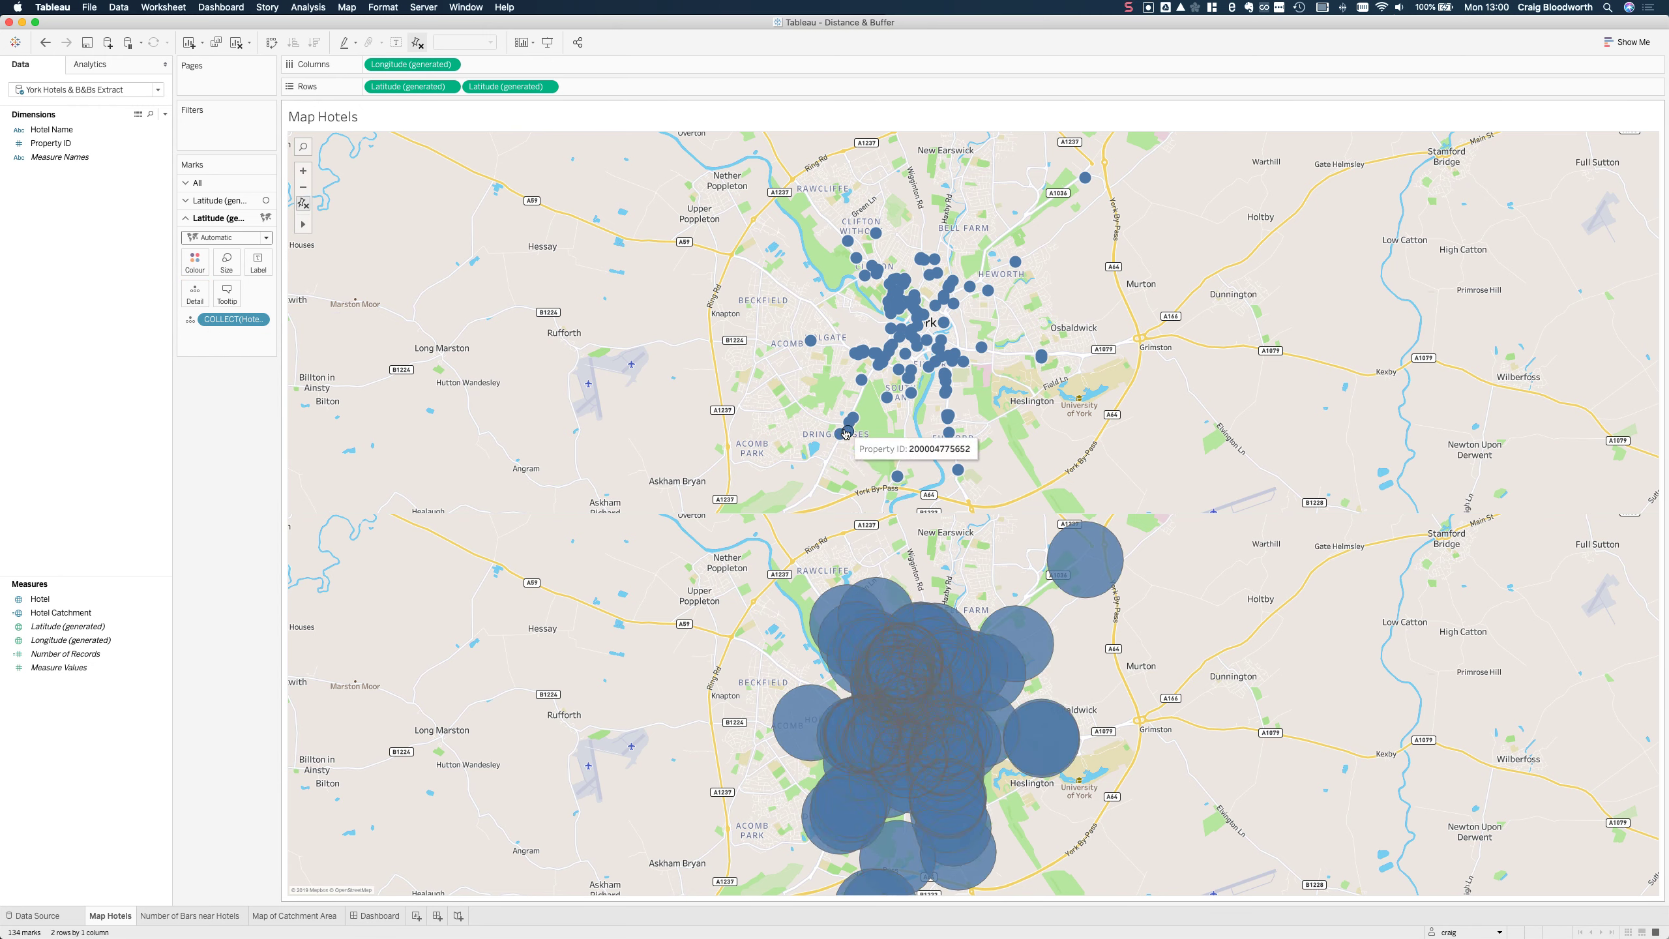
click(194, 262)
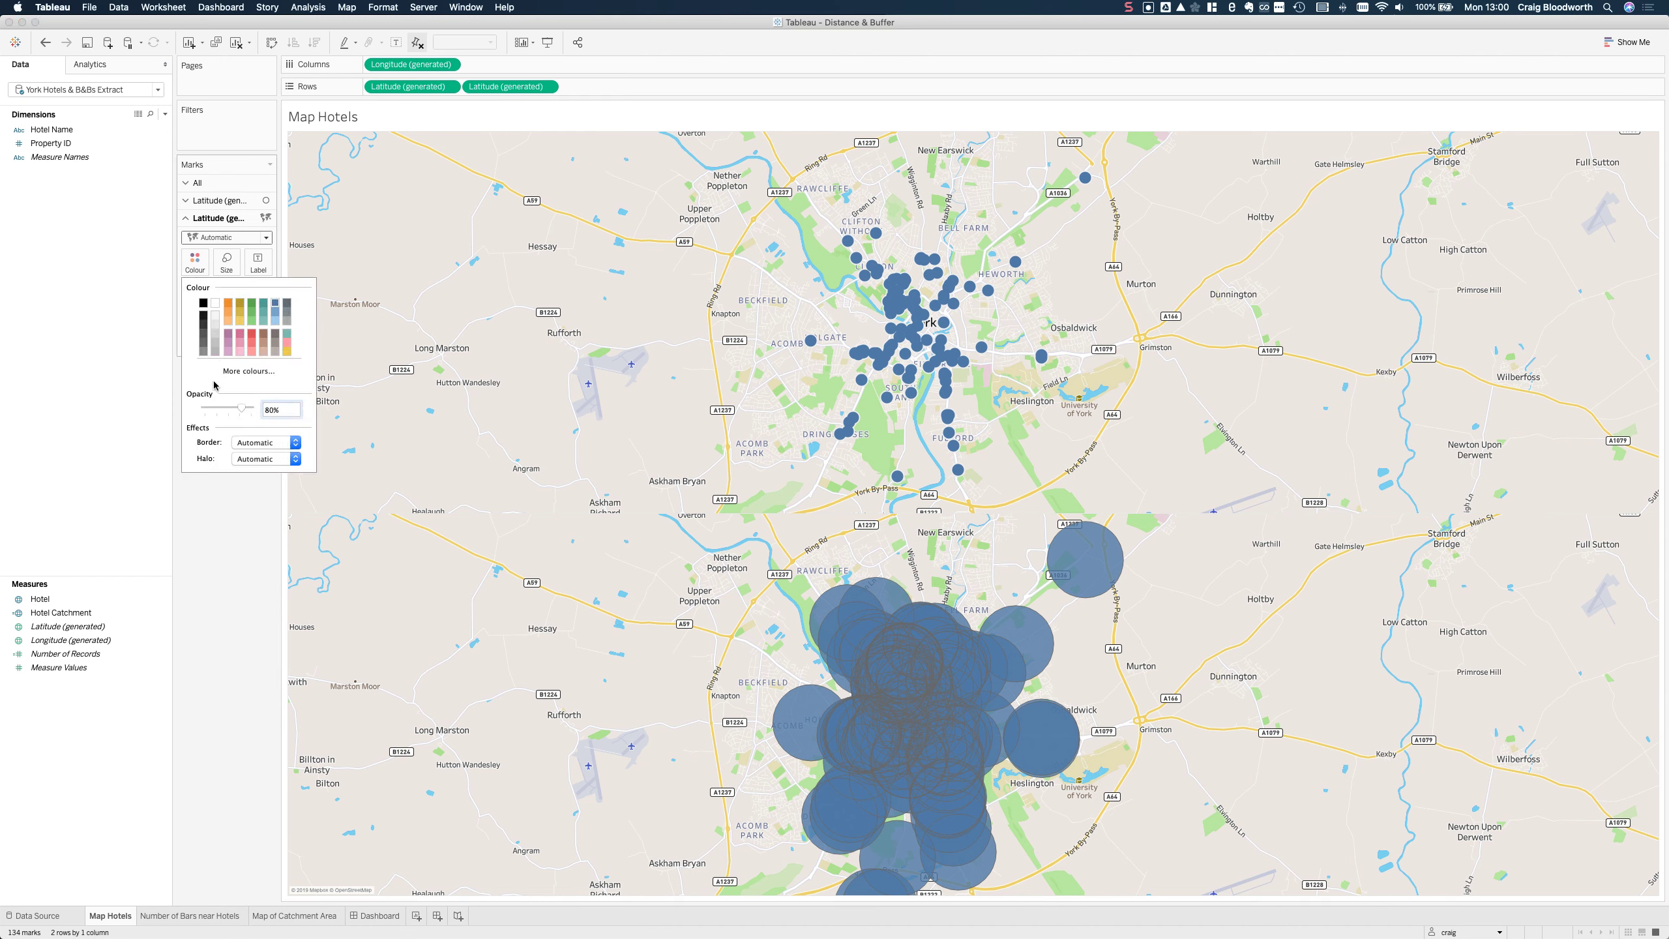
drag(251, 409, 188, 409)
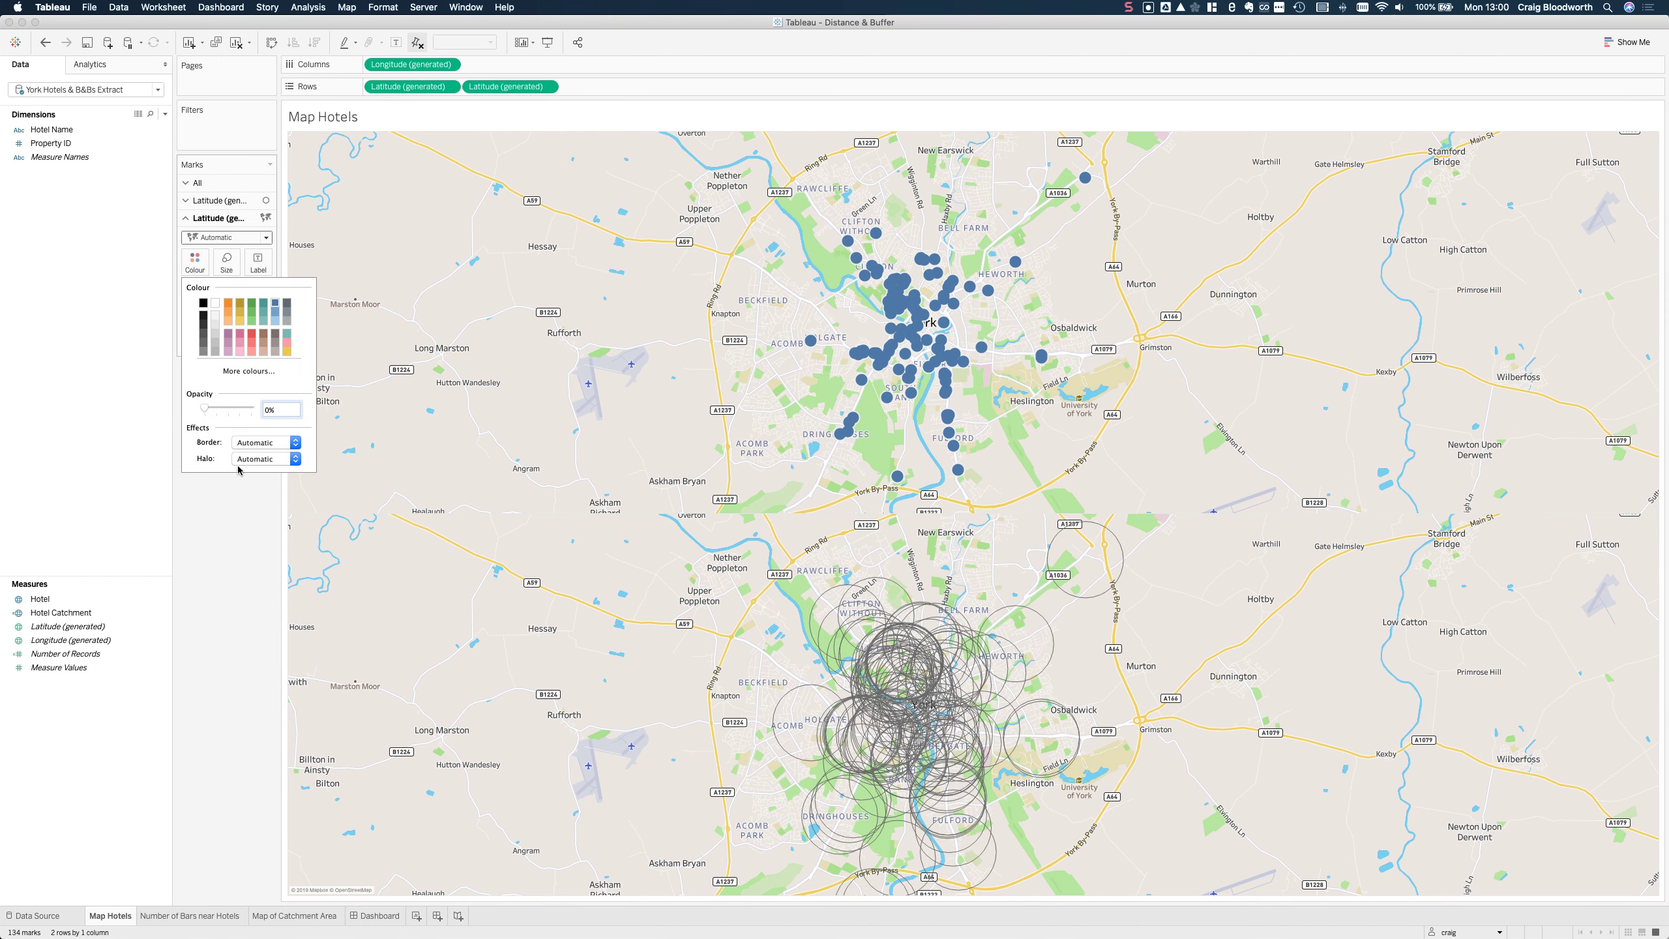
click(270, 506)
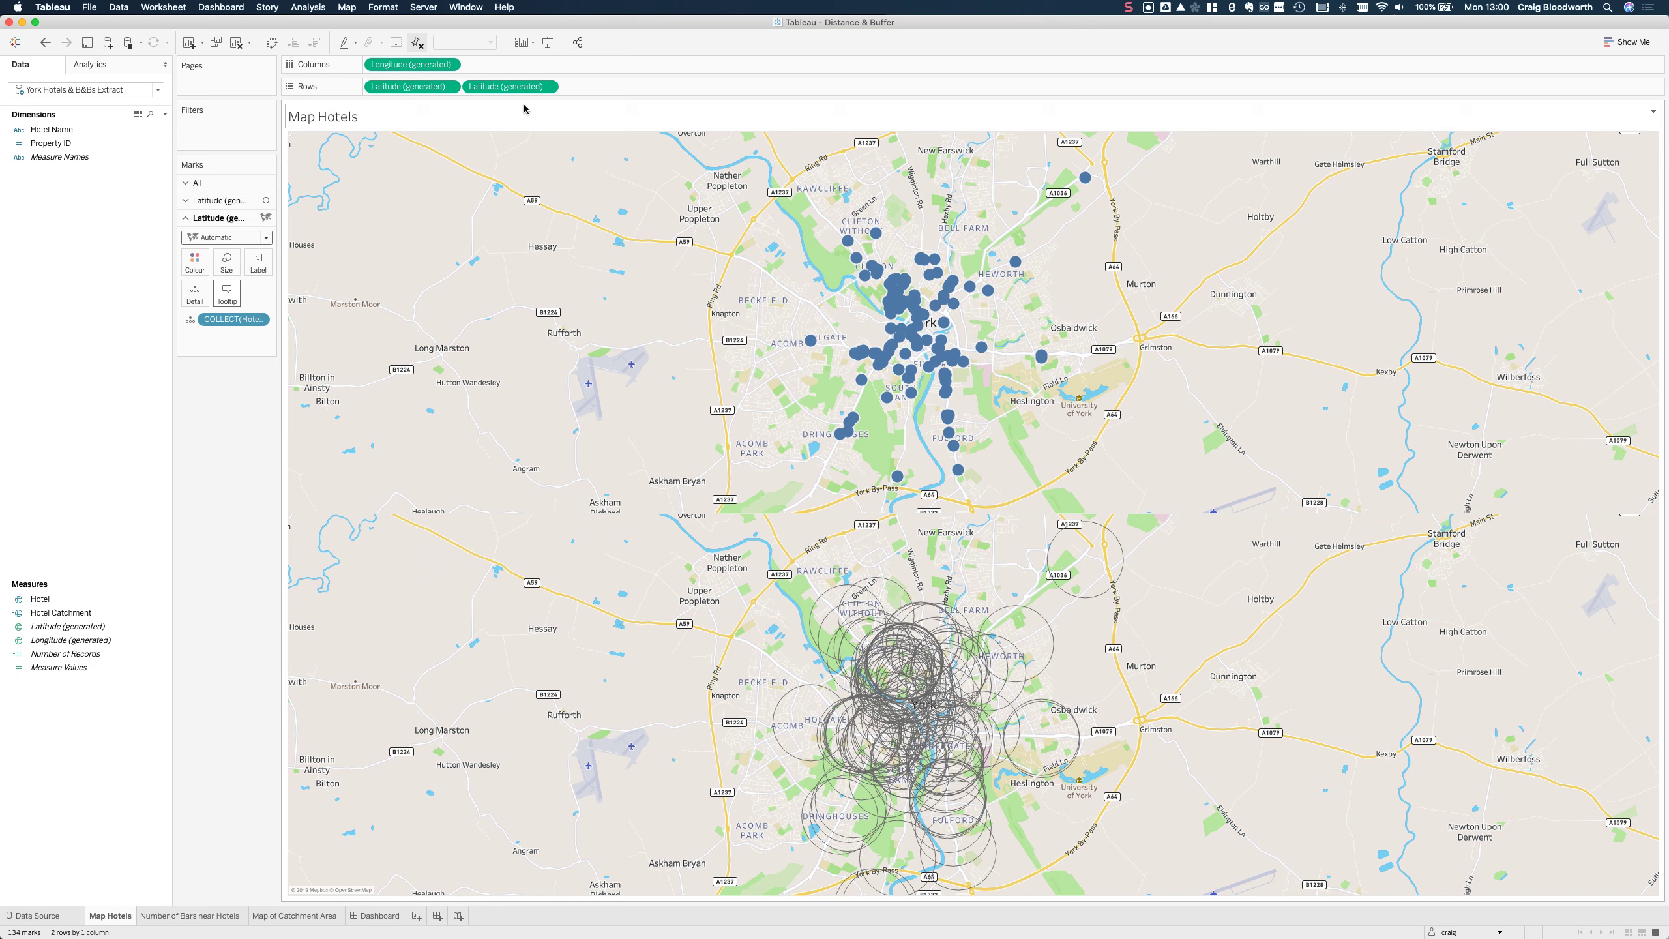
click(551, 86)
Overlay the catchment rings on the hotel map, add Property ID as detail, and swap the layer order
click(566, 193)
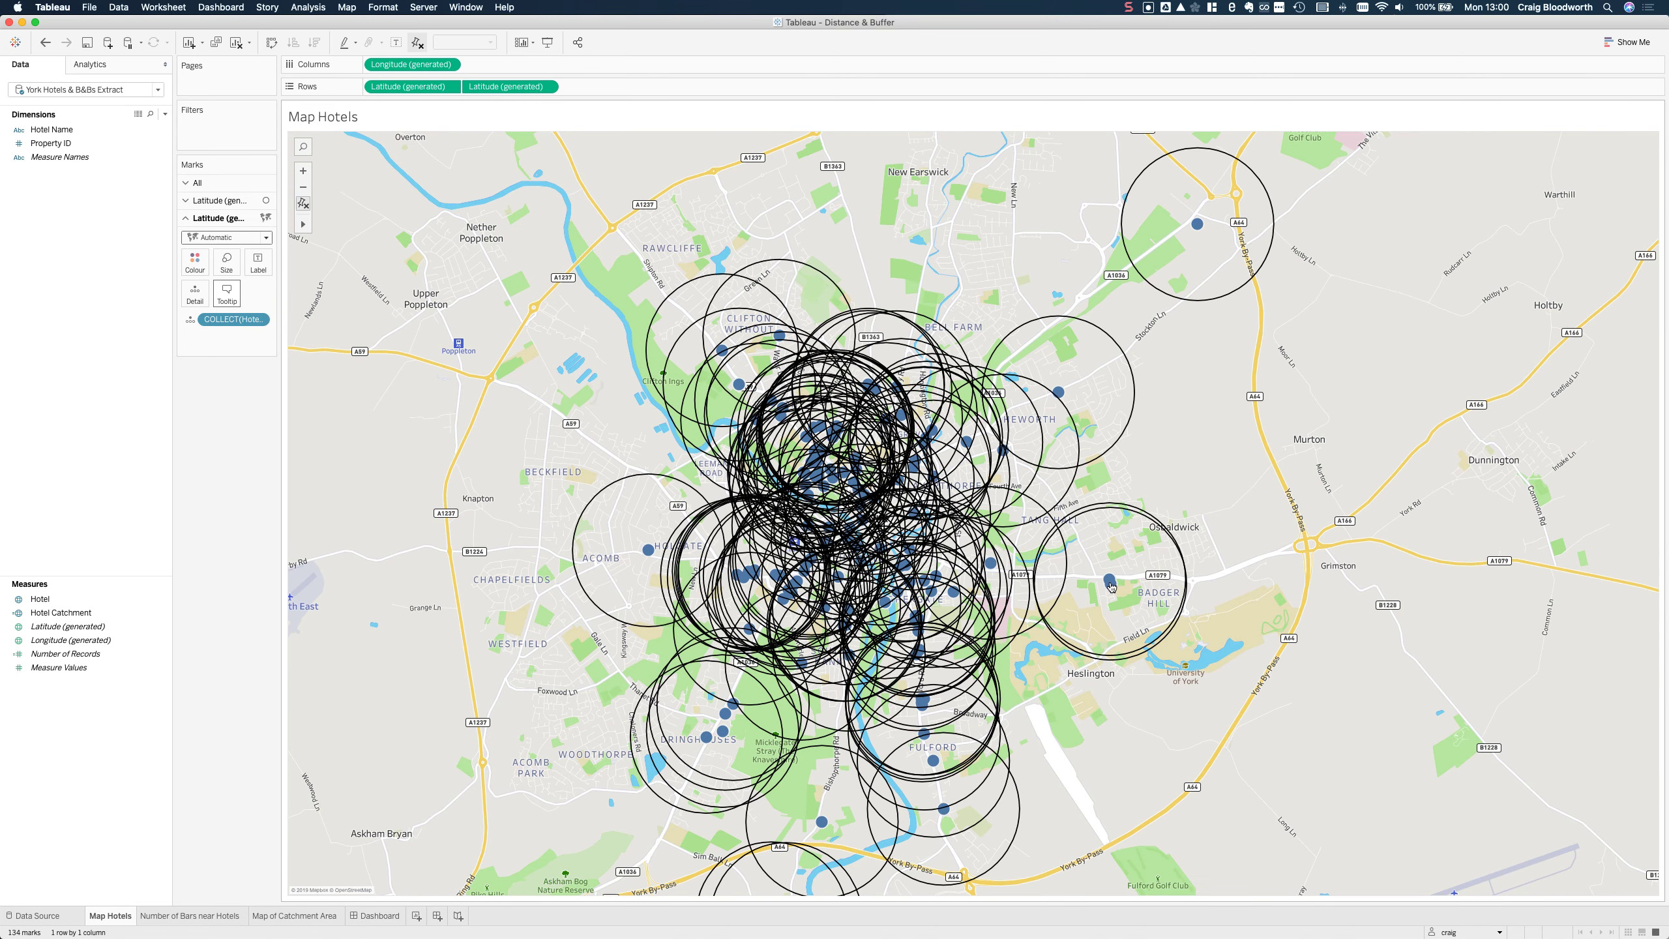
click(103, 612)
drag(104, 613, 226, 355)
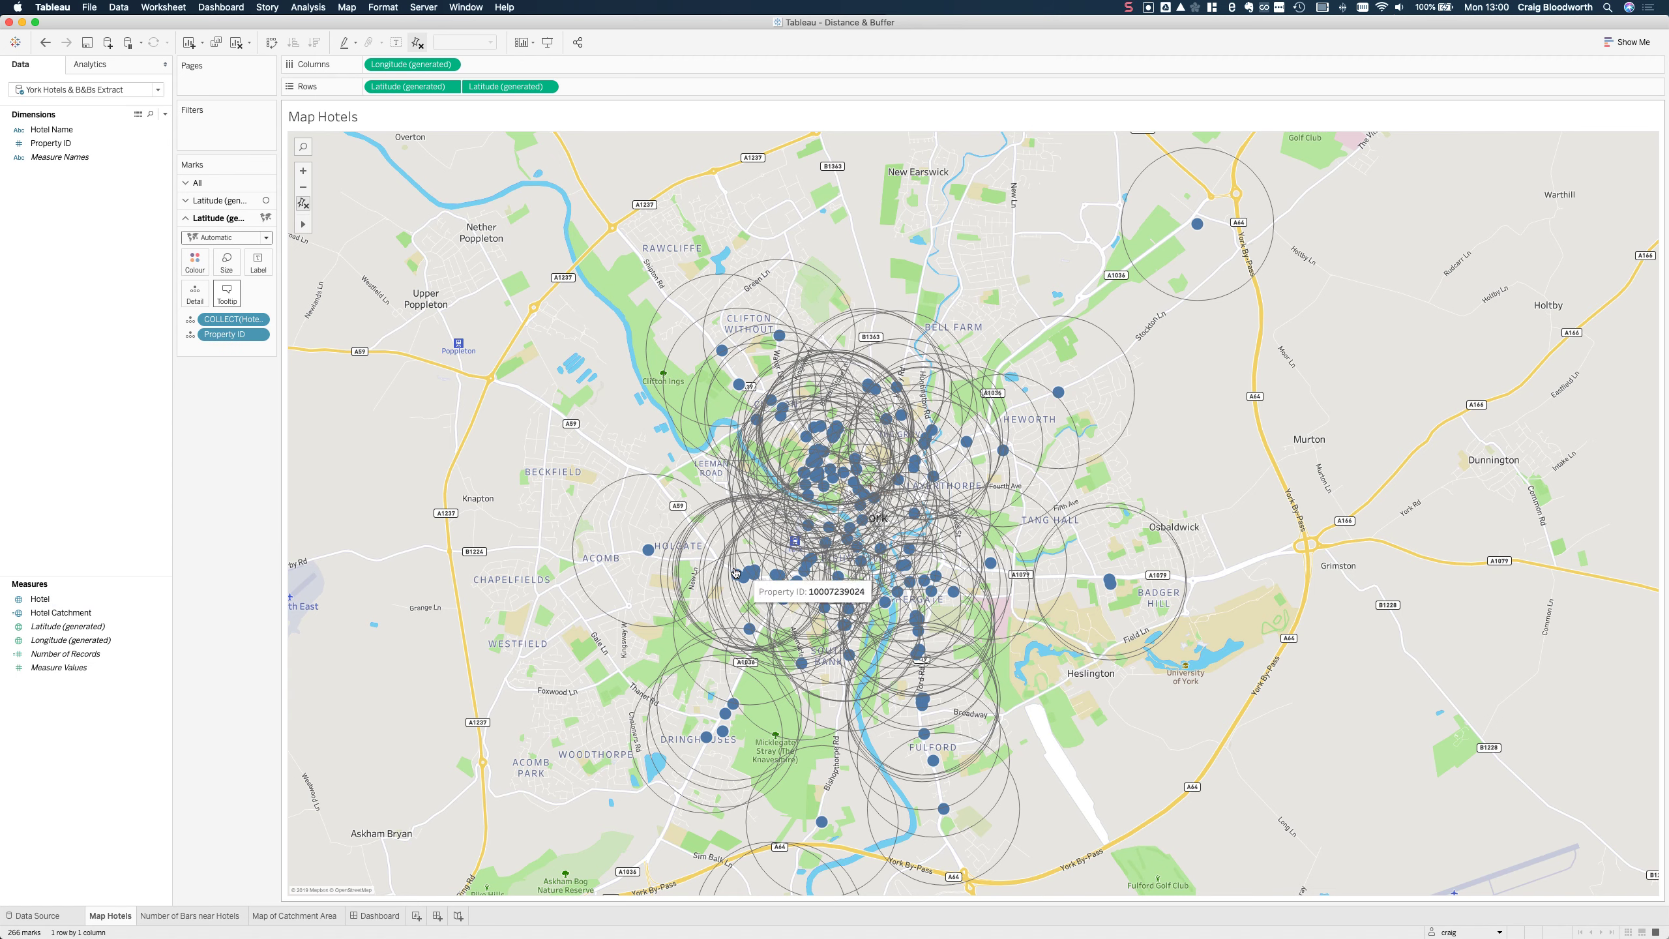
click(647, 557)
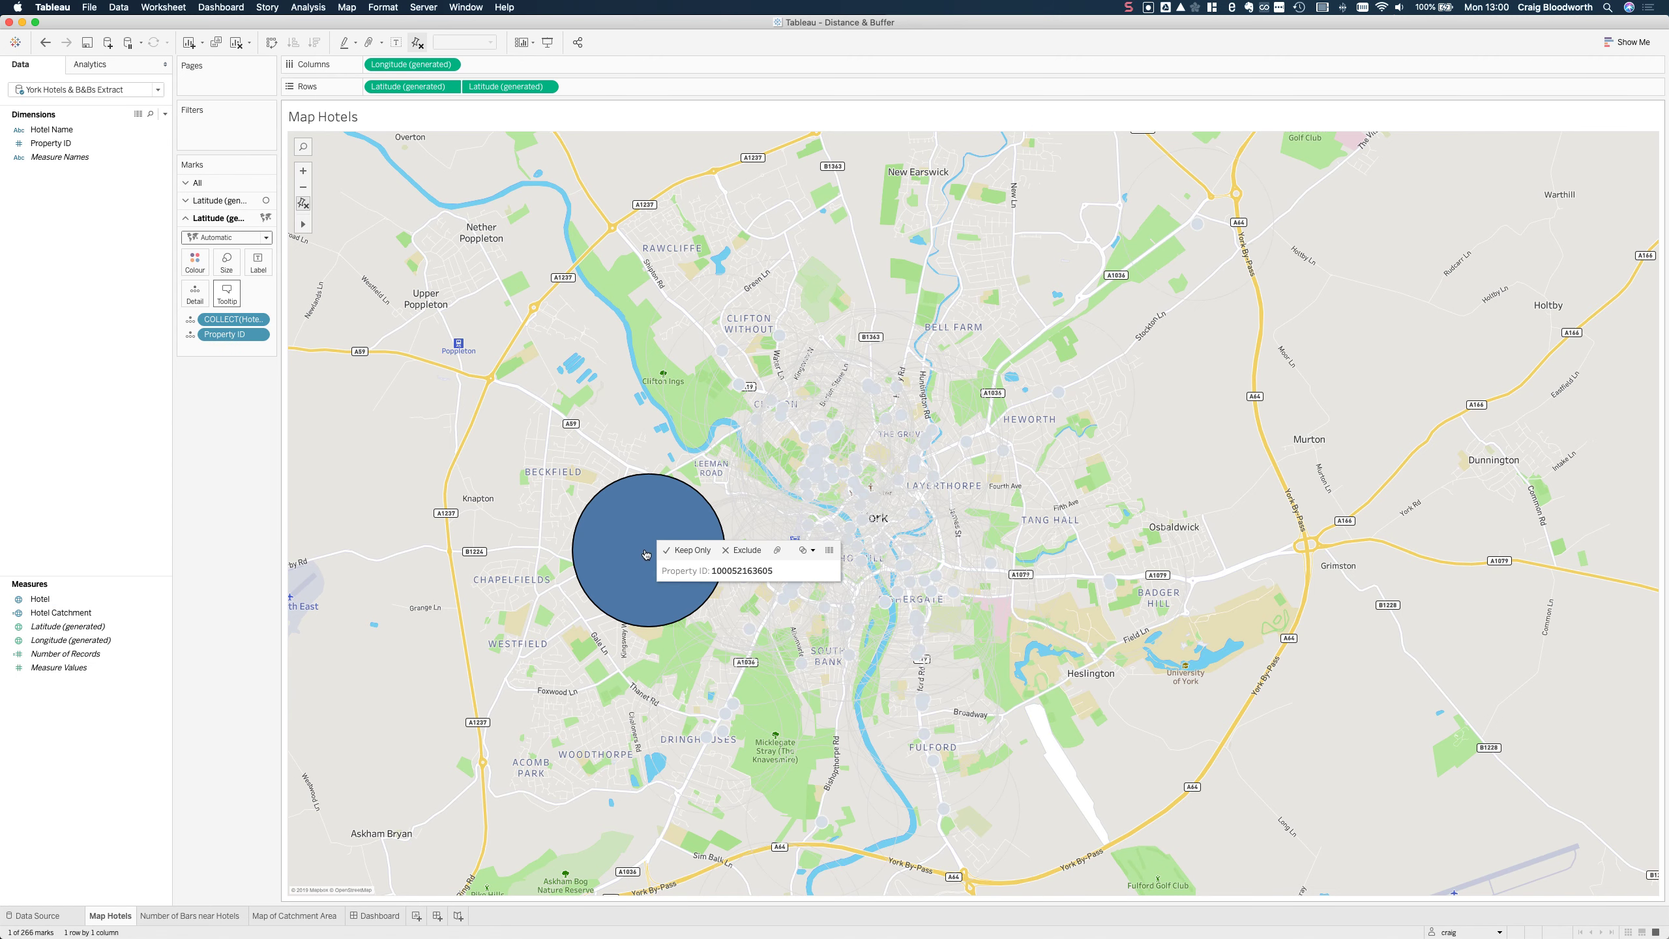
click(647, 557)
drag(464, 87, 367, 87)
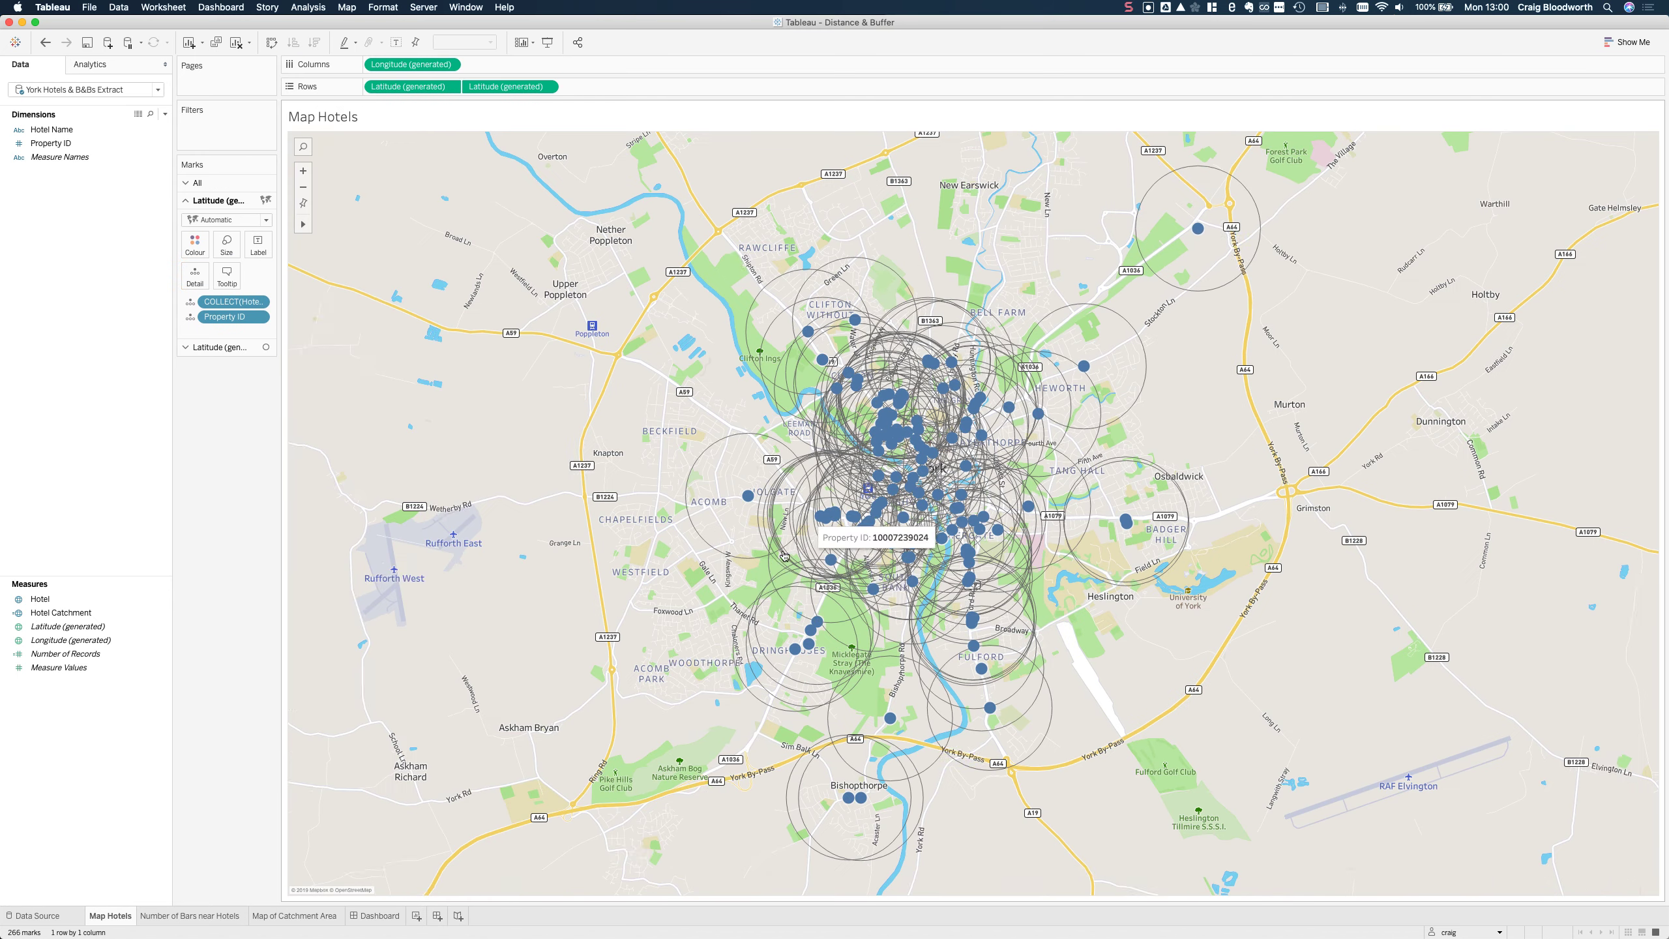
Test catchments by selecting the Holgate and Badger Hill hotels, then clear the selection
click(745, 499)
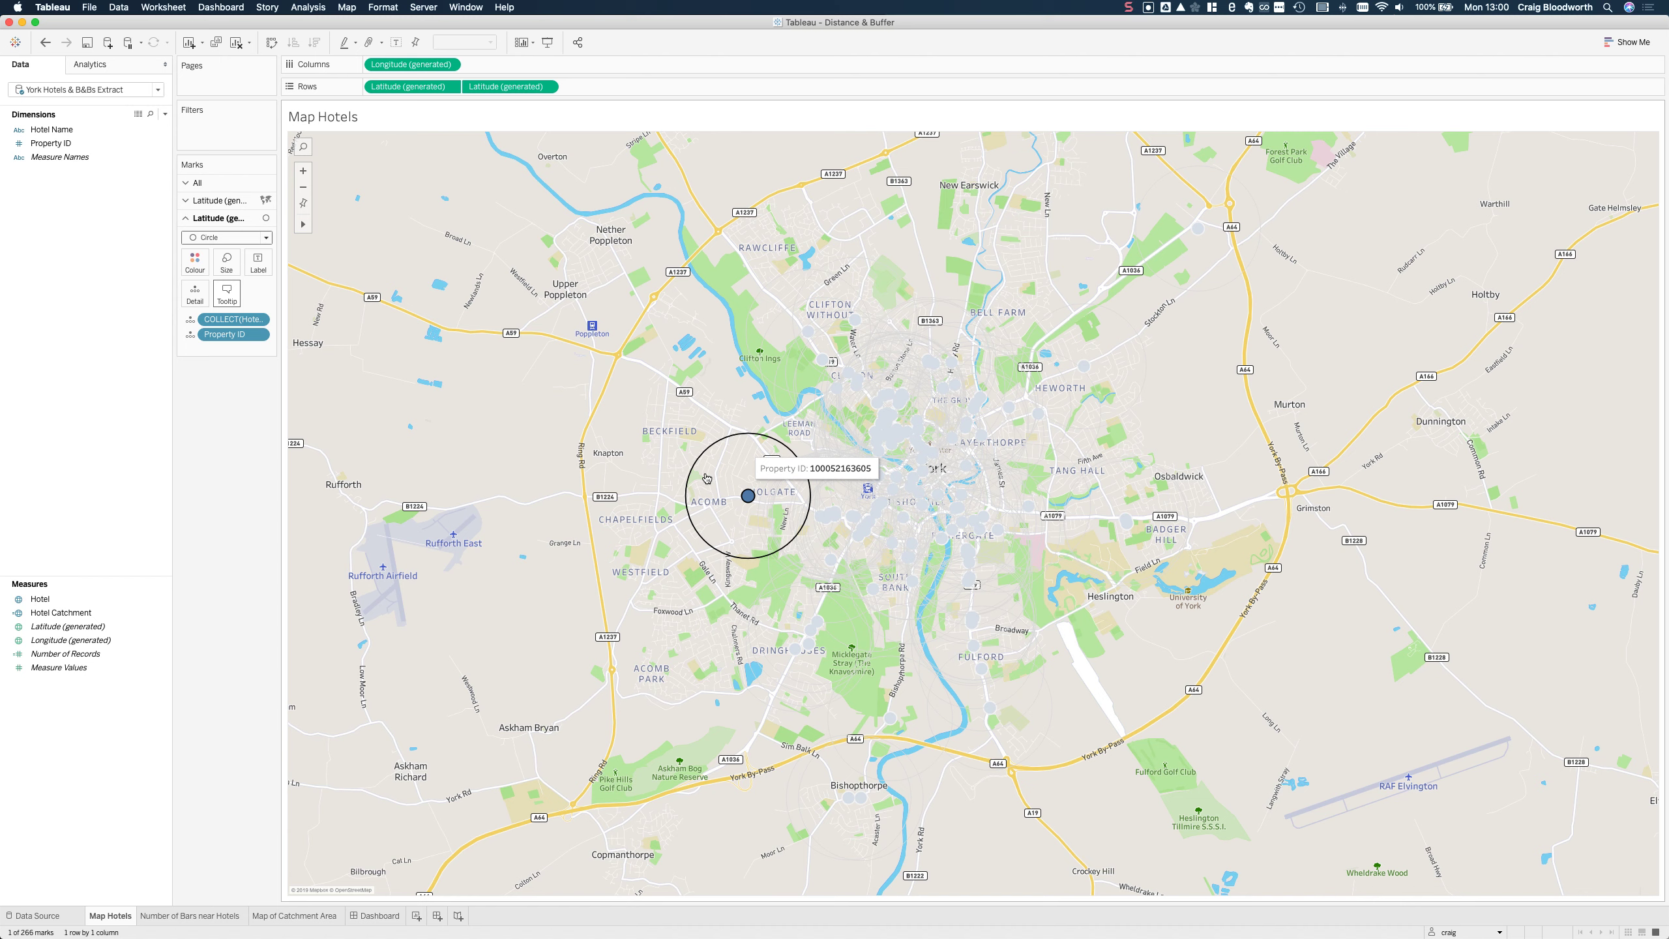
click(1126, 524)
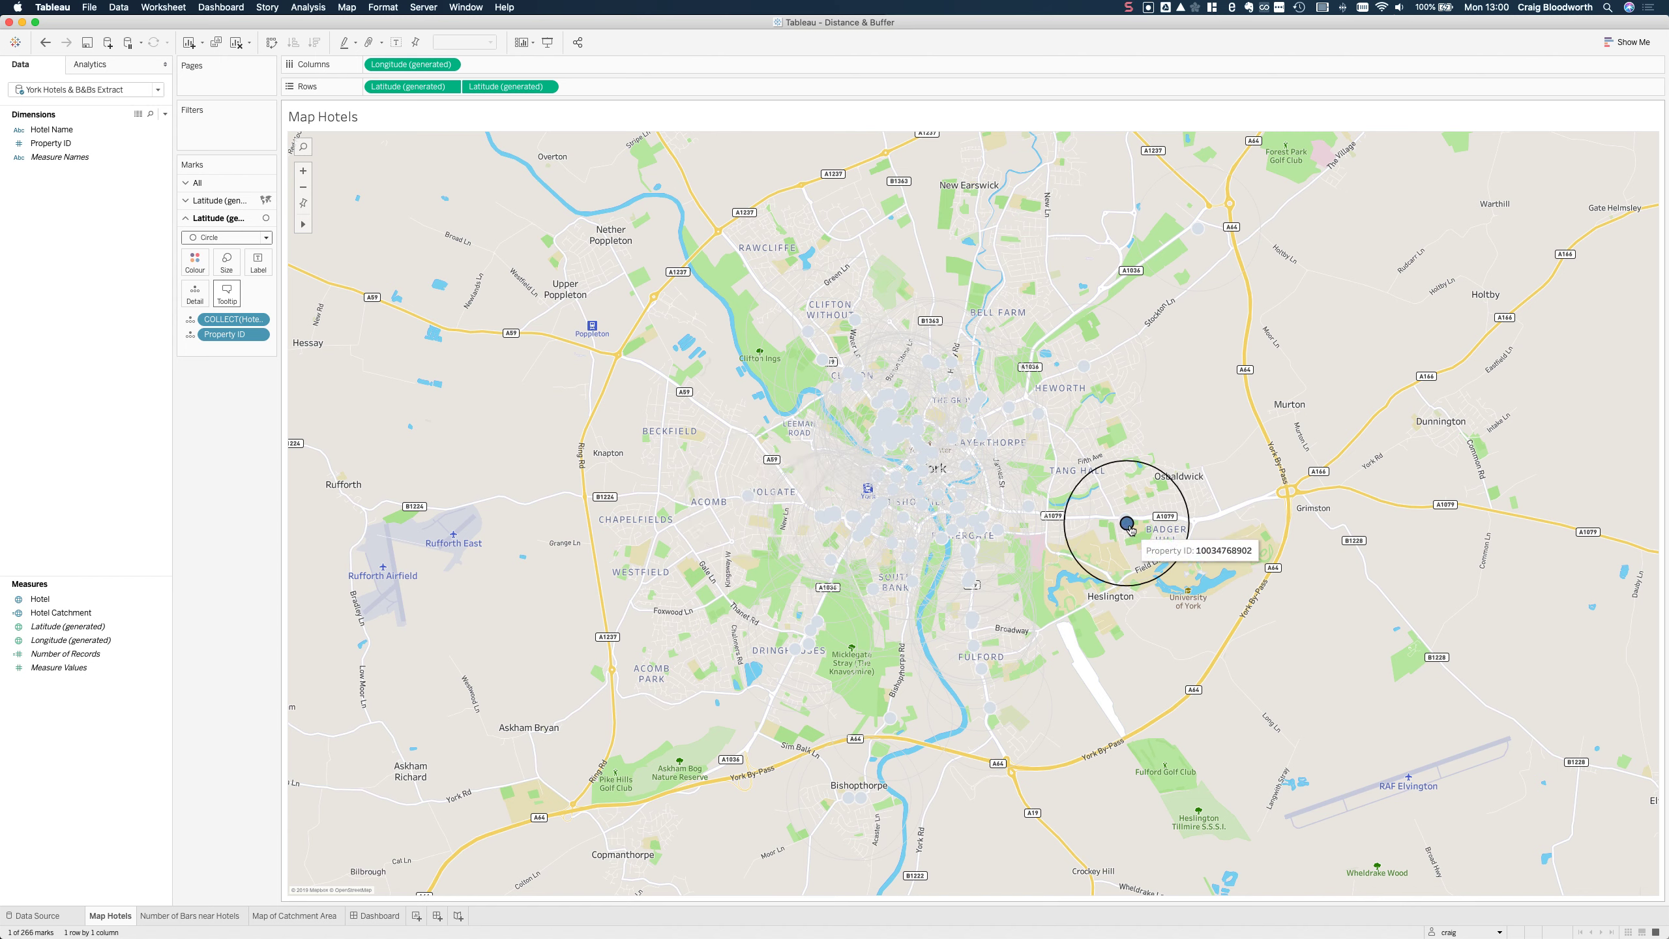
click(1163, 418)
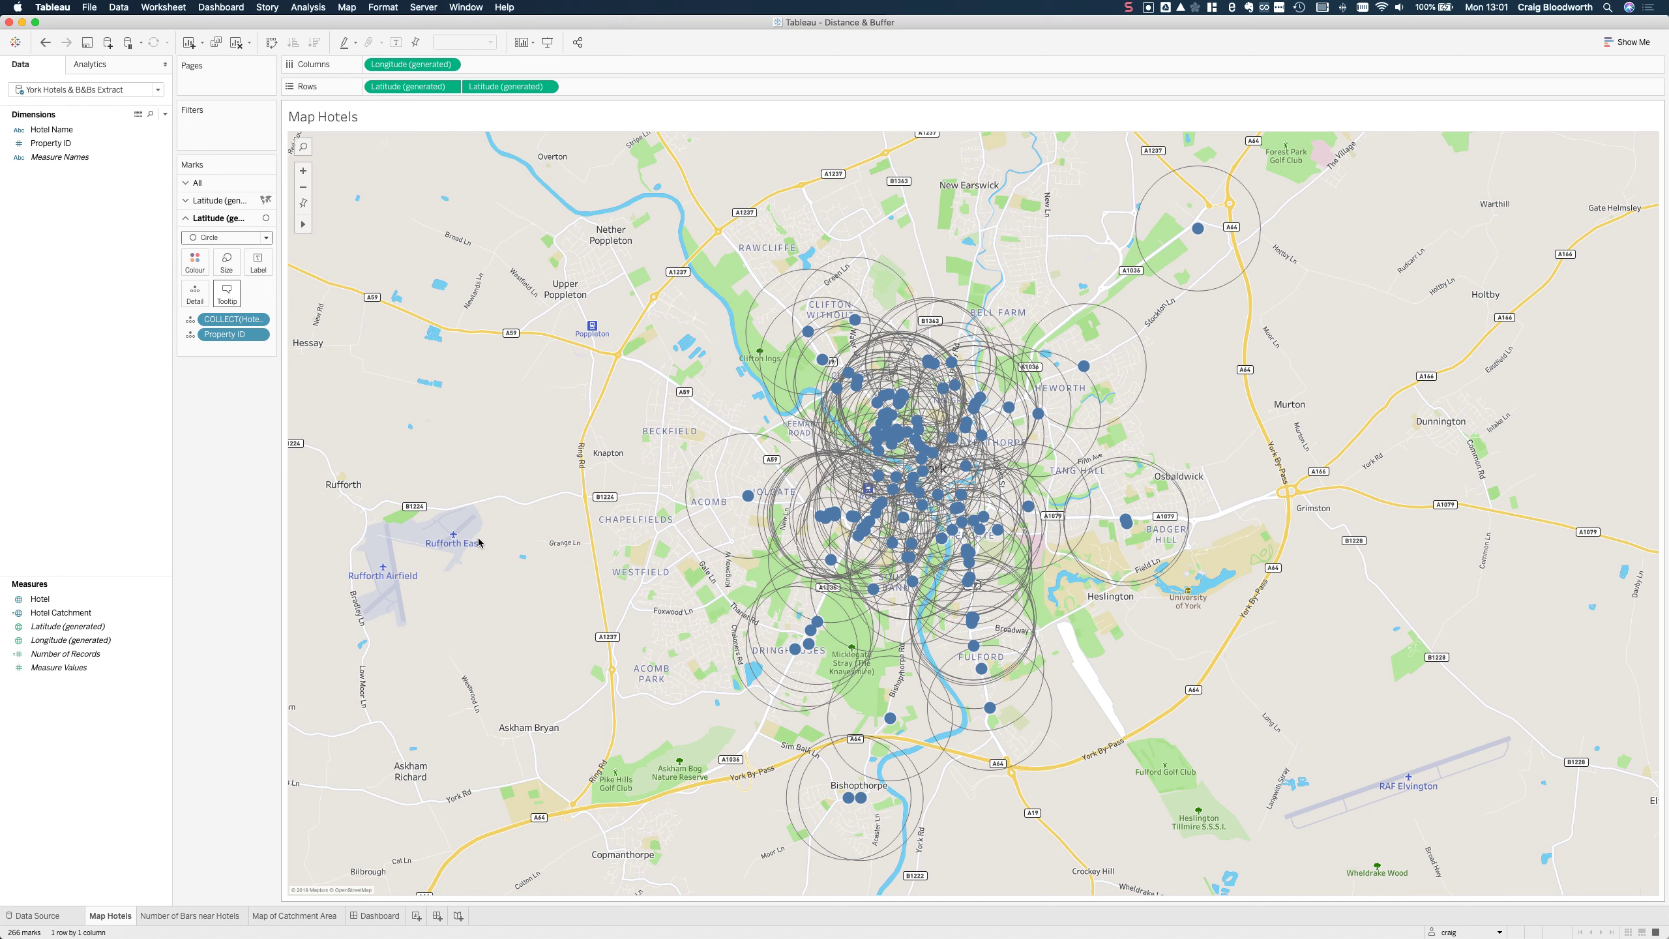
click(95, 159)
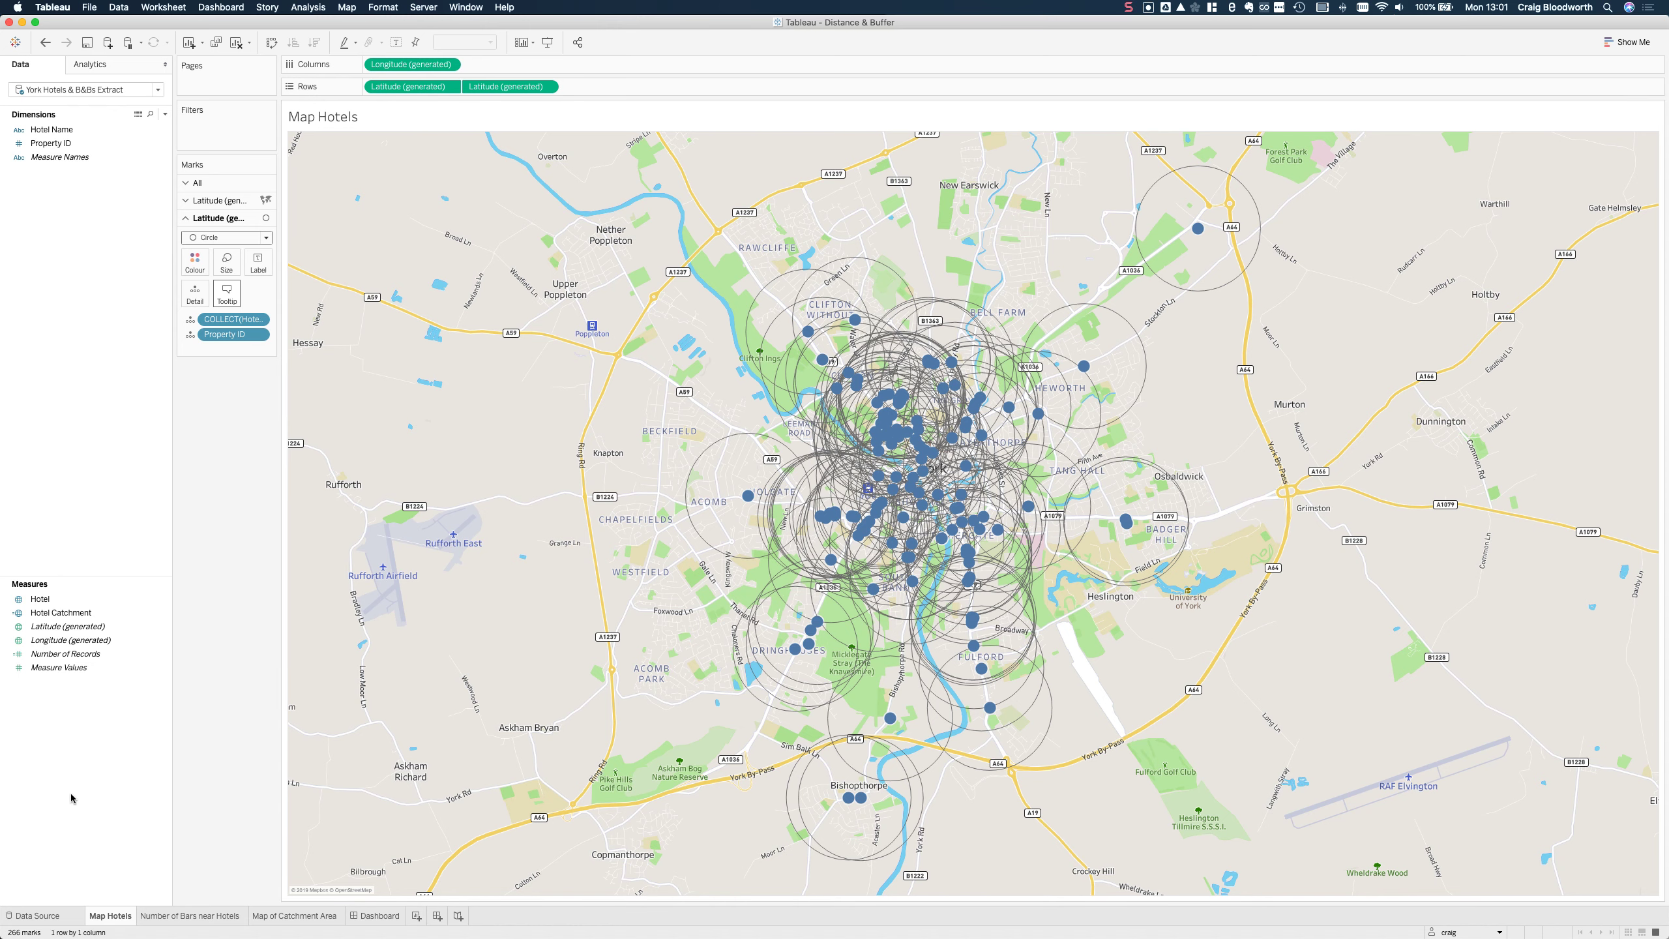
Join the York Bars & Pubs Extract table onto the hotels extract on ADDRESS
click(61, 917)
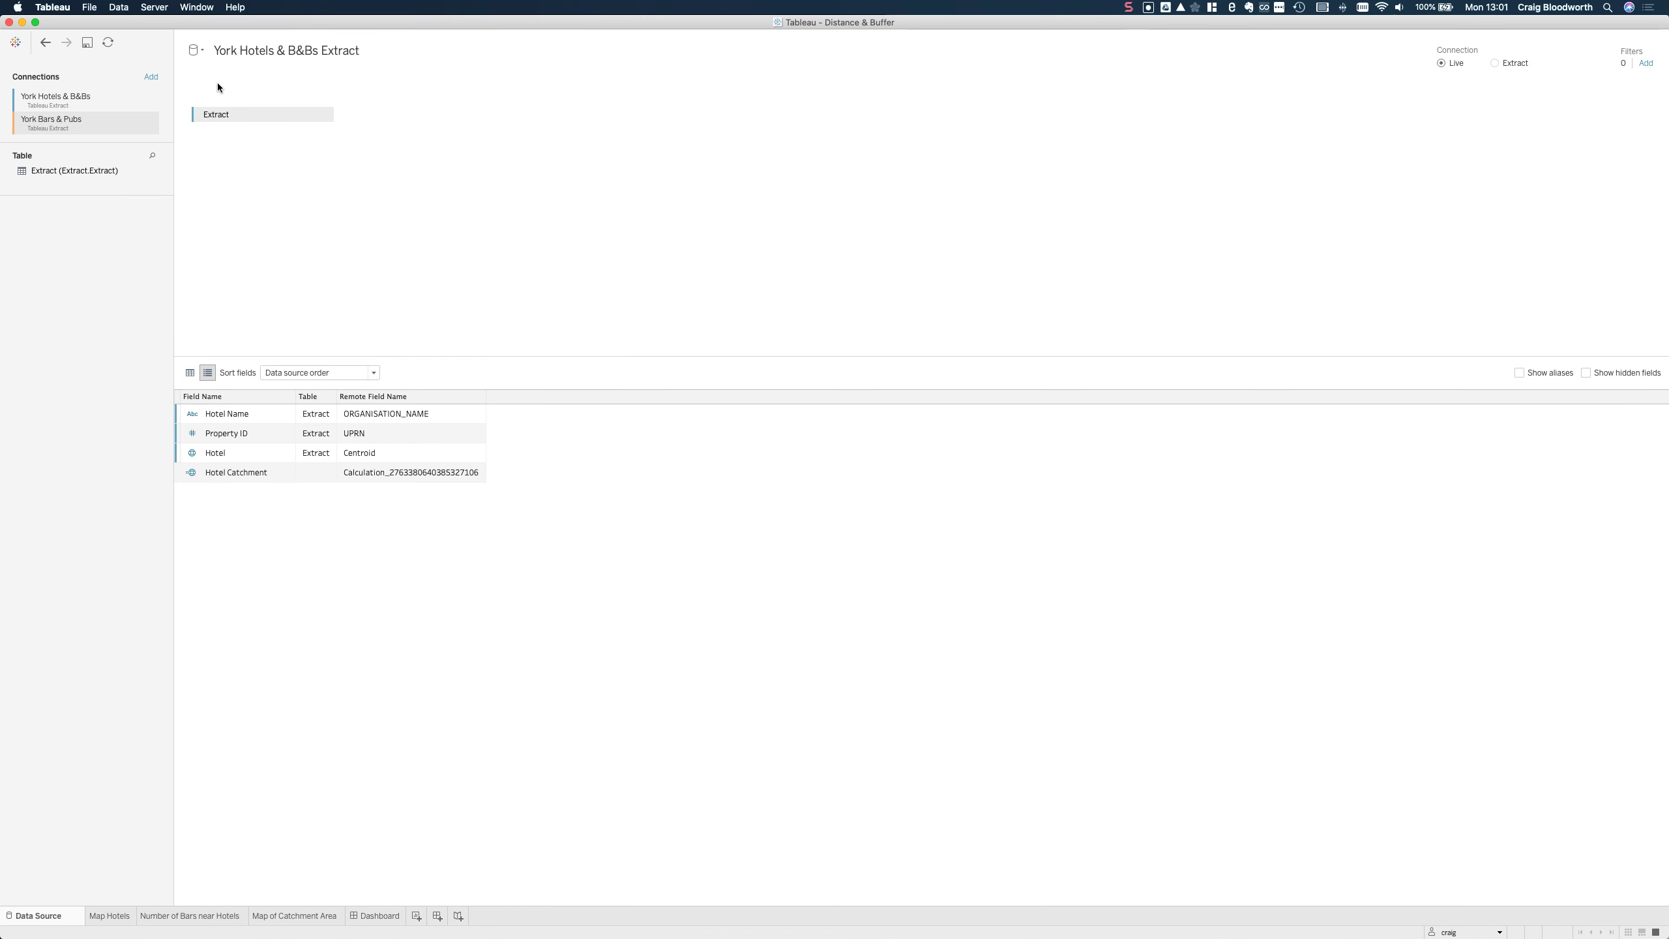
click(84, 172)
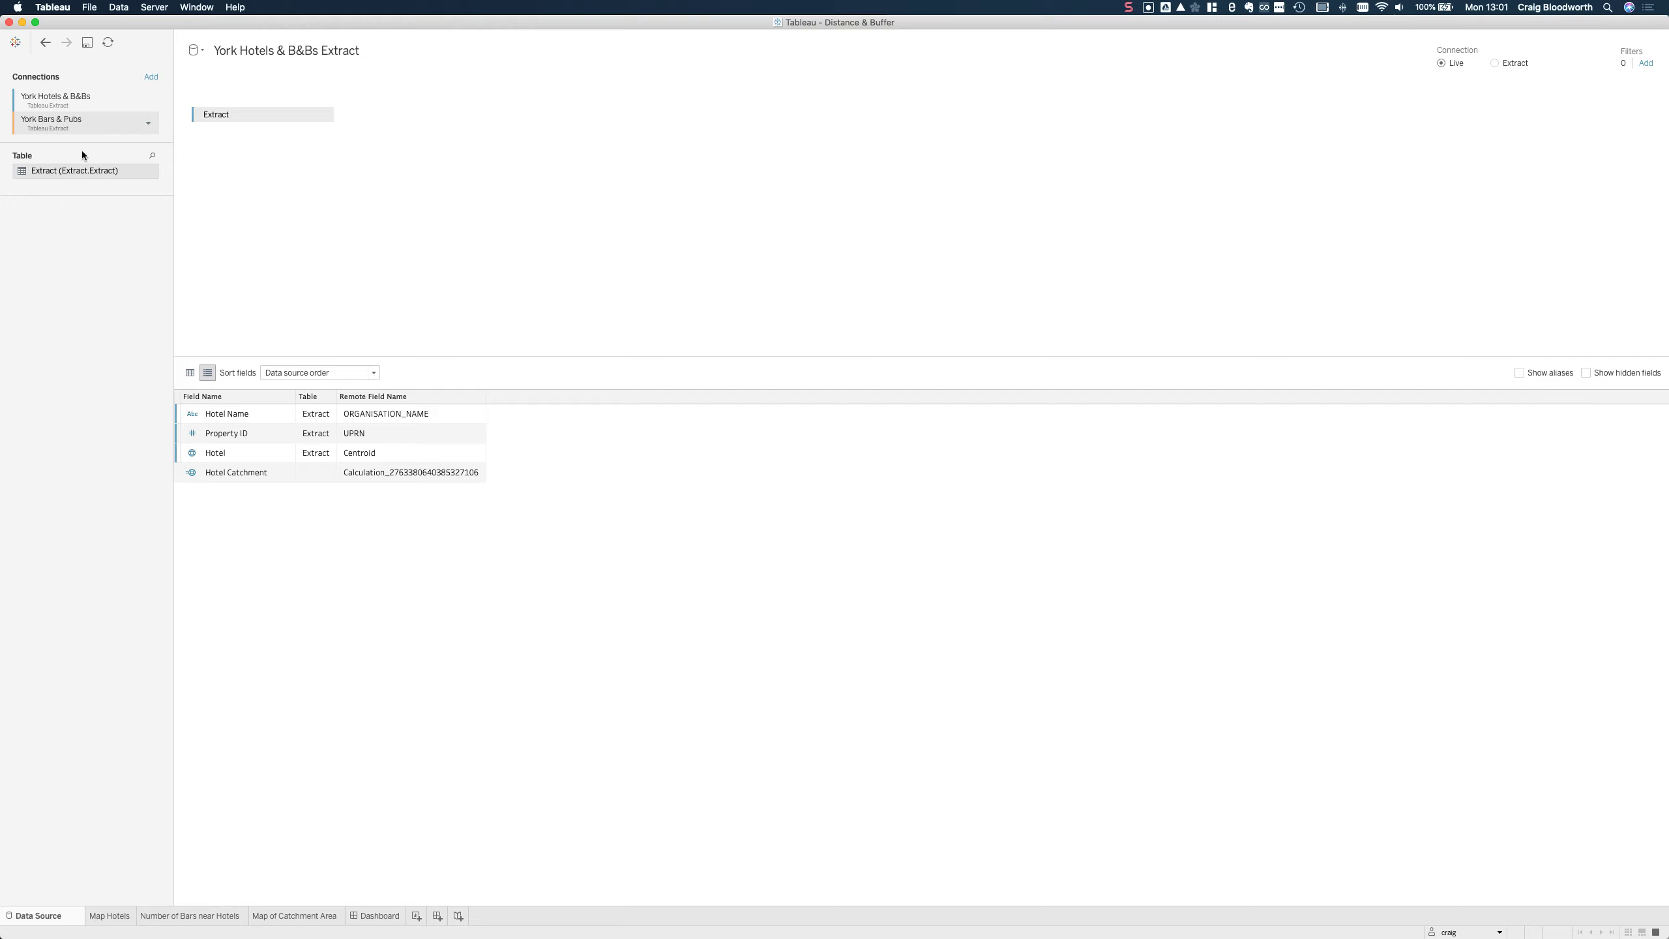
drag(55, 179, 388, 136)
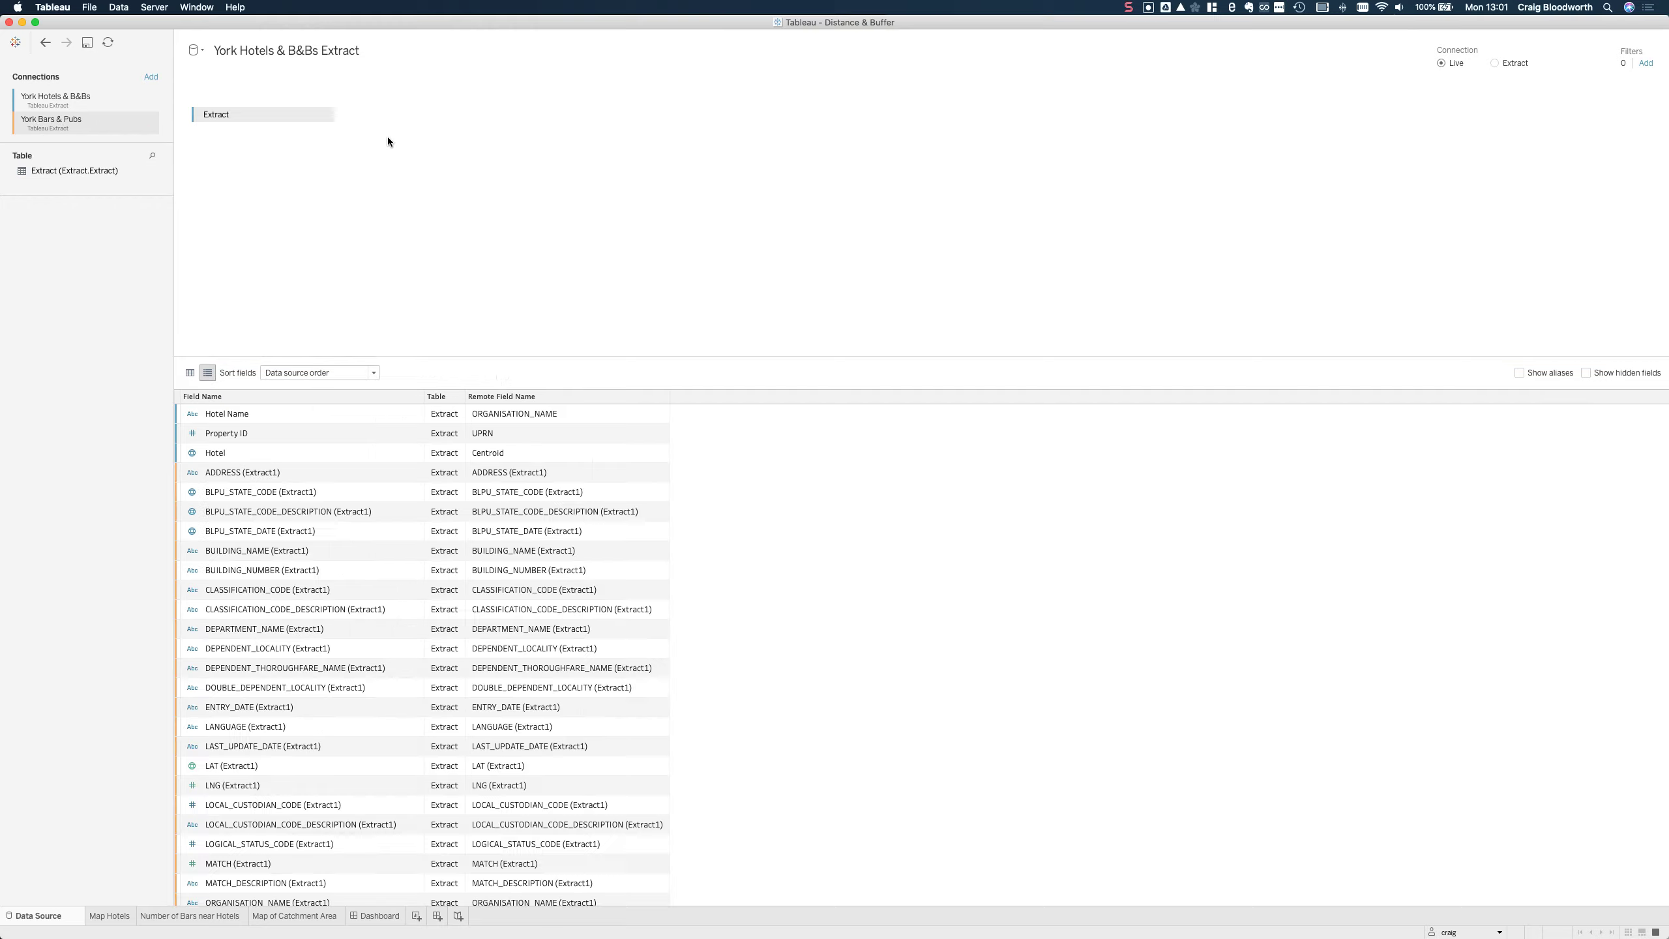
Hide the unneeded Extract1 fields, including X_COORDINATE and Y_COORDINATE
click(289, 474)
scroll(269, 703, down, 5)
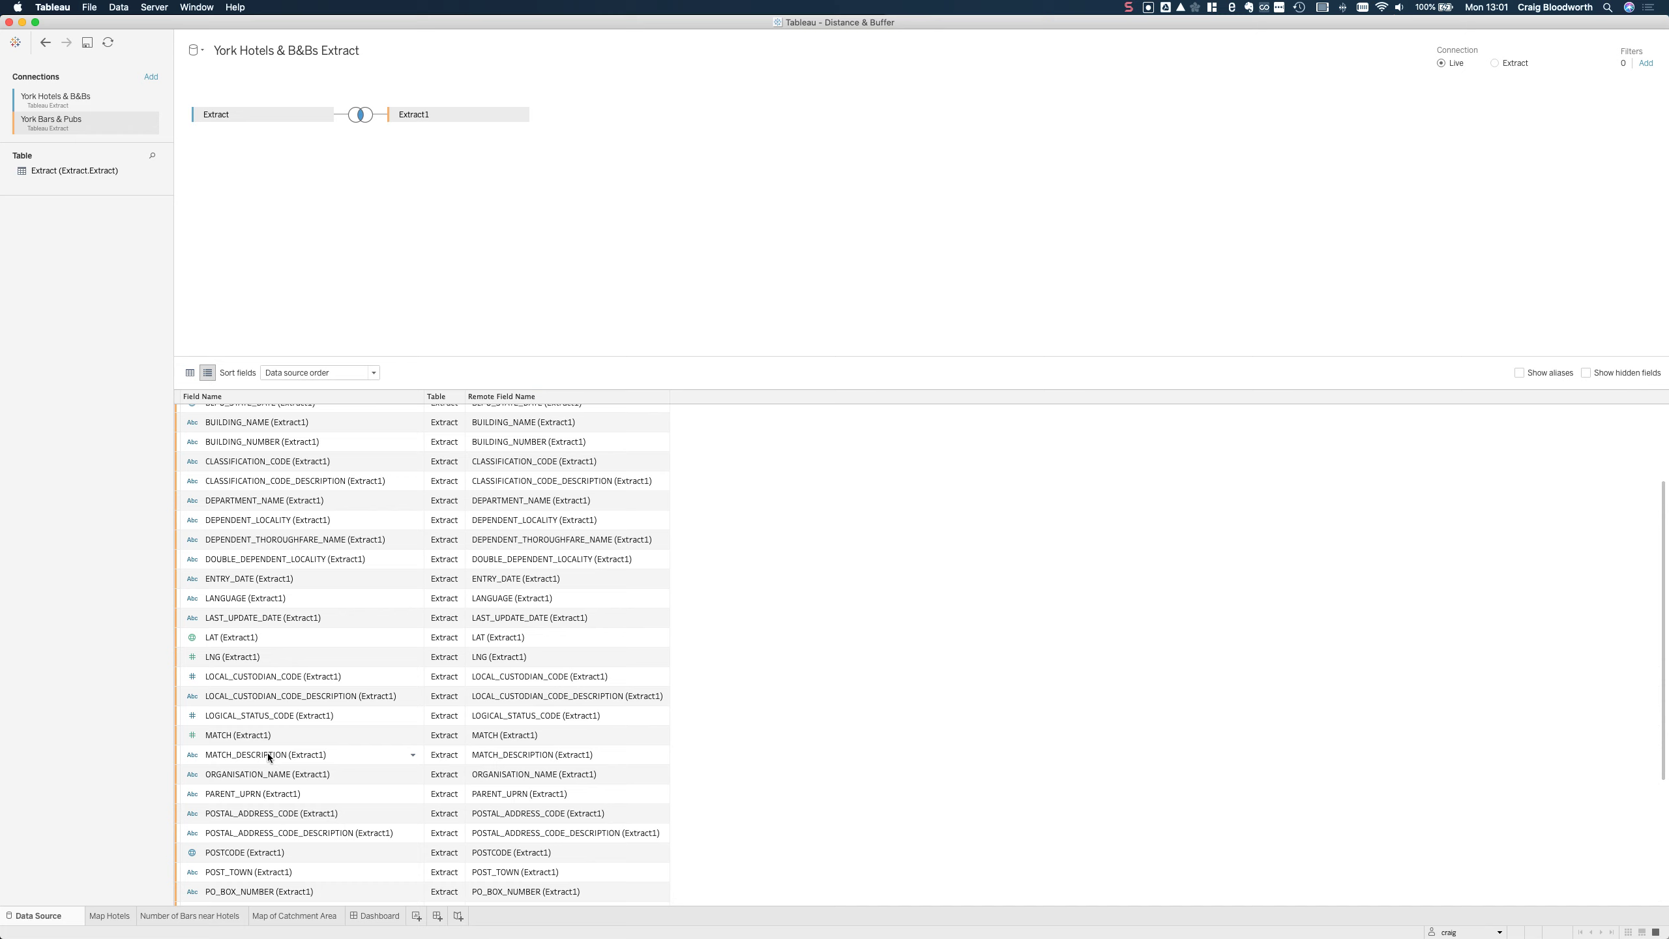
shift+click(268, 756)
right_click(268, 755)
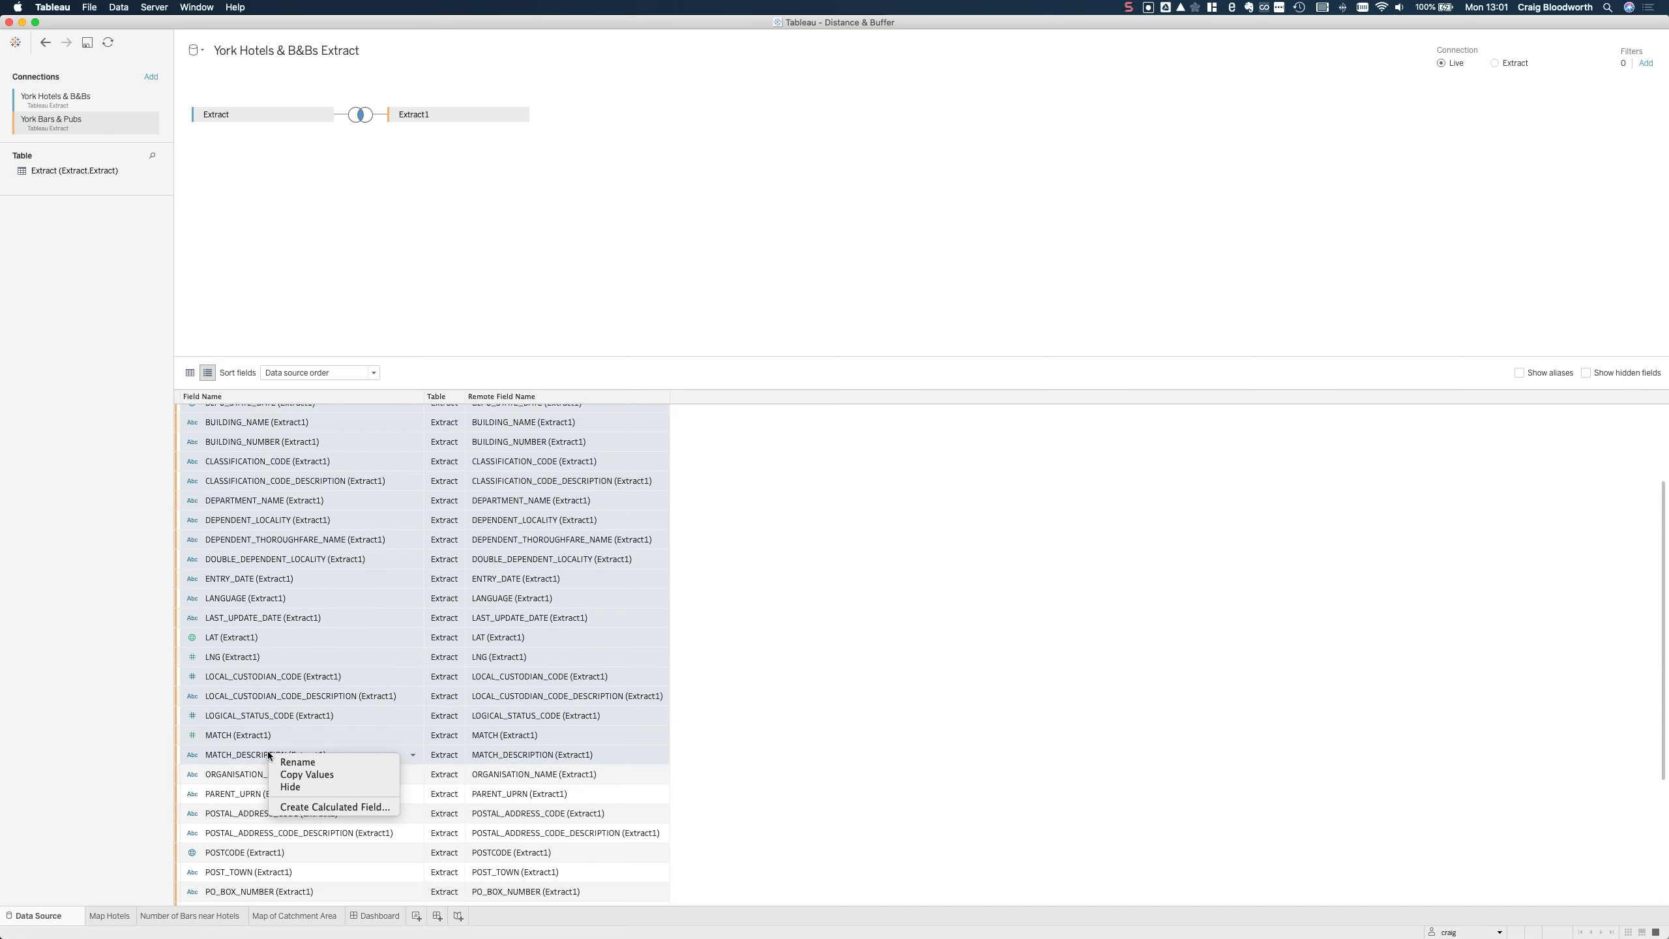
click(290, 787)
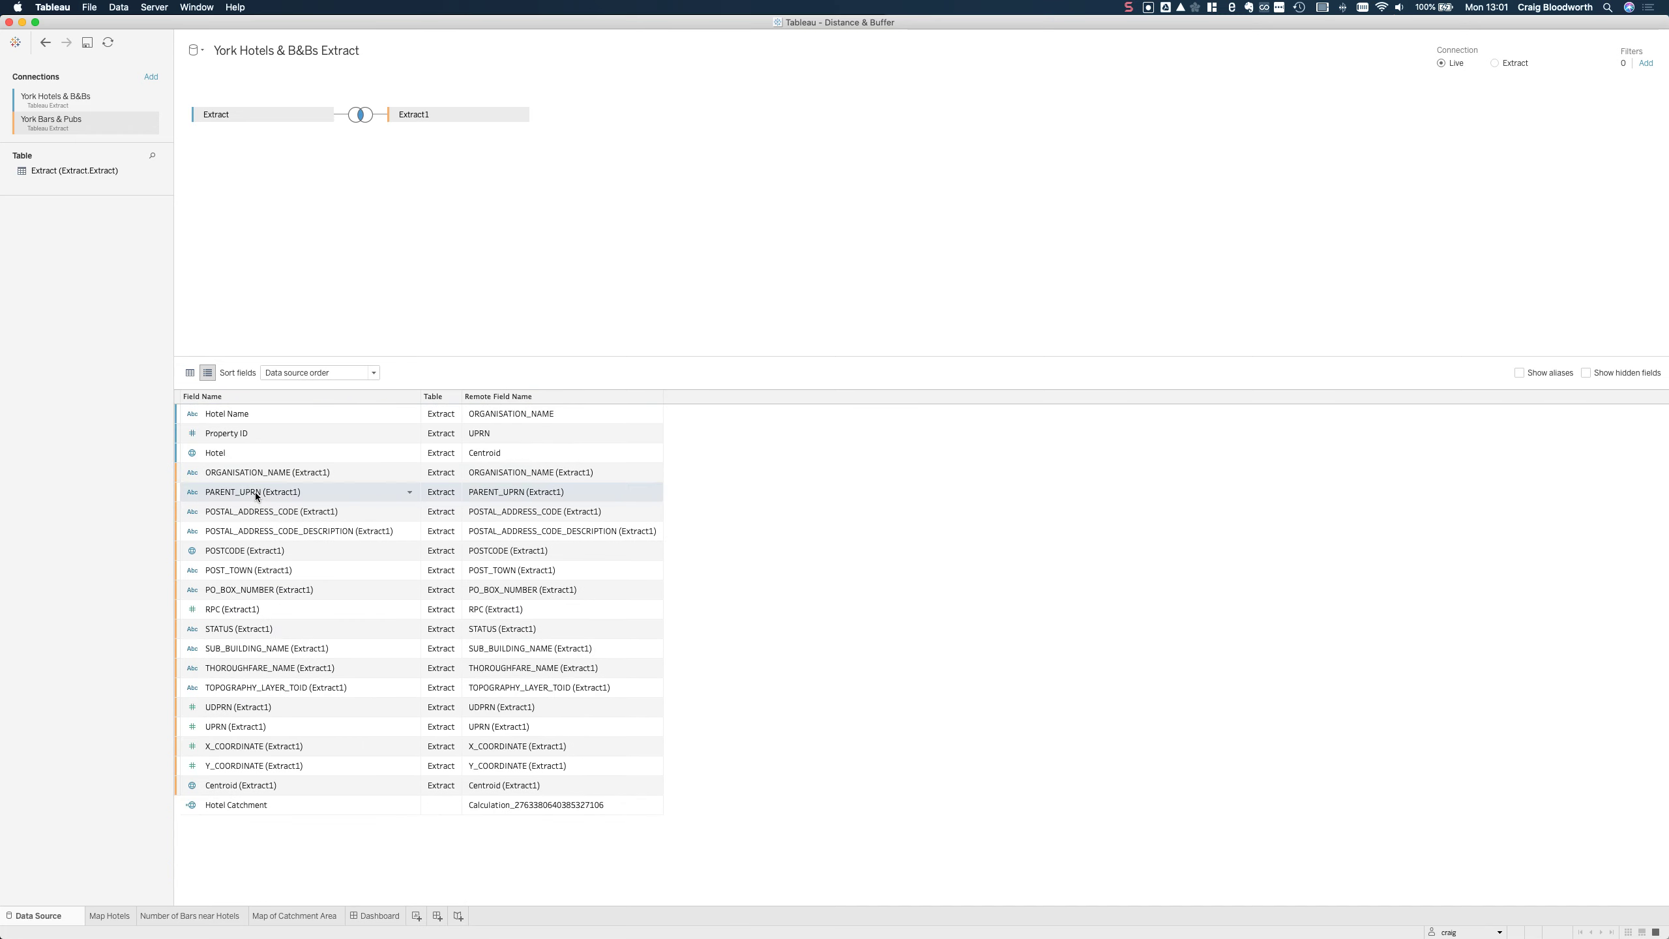
shift+click(236, 710)
right_click(236, 710)
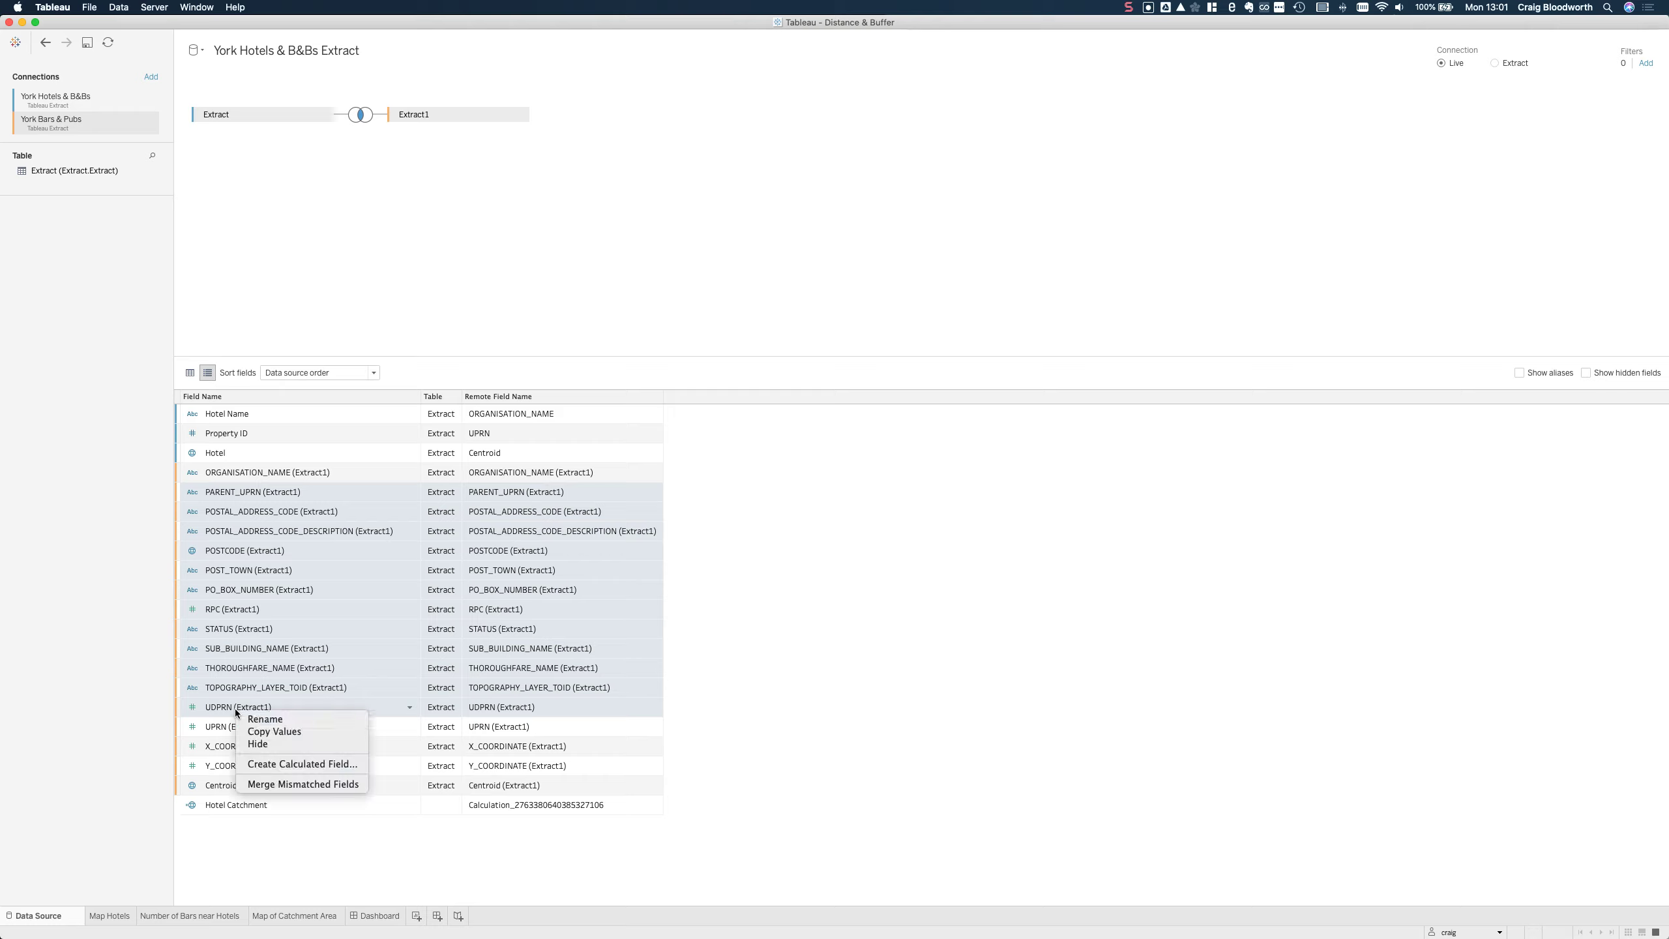
click(259, 741)
click(230, 513)
shift+click(227, 531)
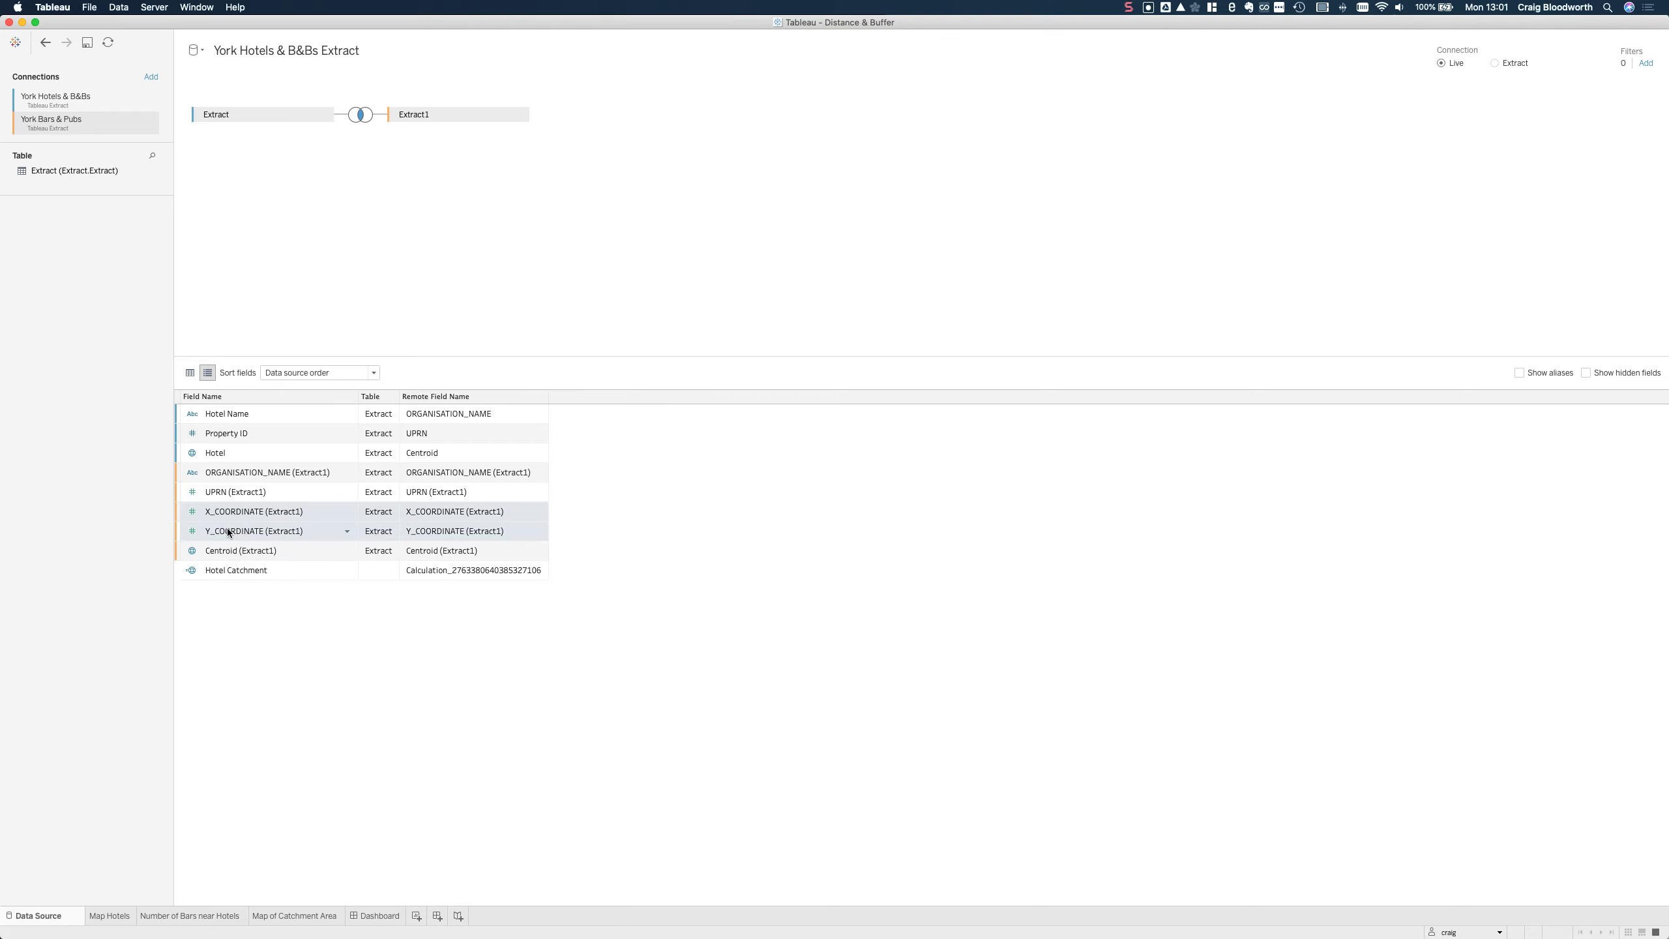
right_click(231, 535)
click(256, 564)
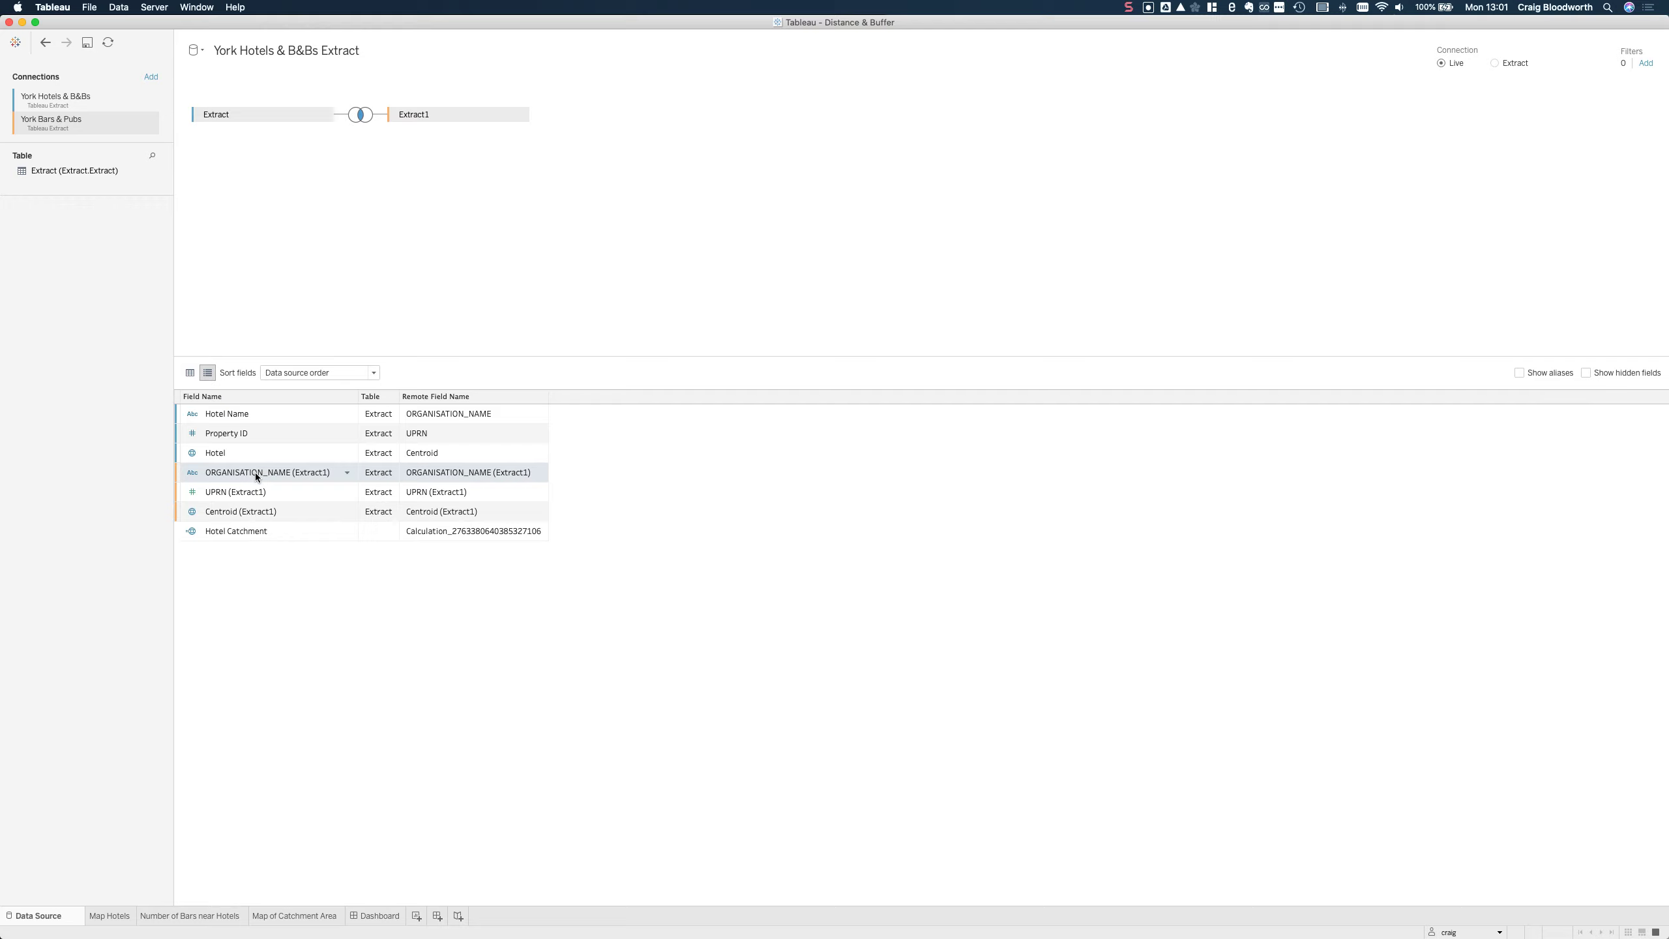
Rename ORGANISATION_NAME (Extract1) to a bar name and UPRN (Extract1) to Bar ID
right_click(257, 475)
click(279, 488)
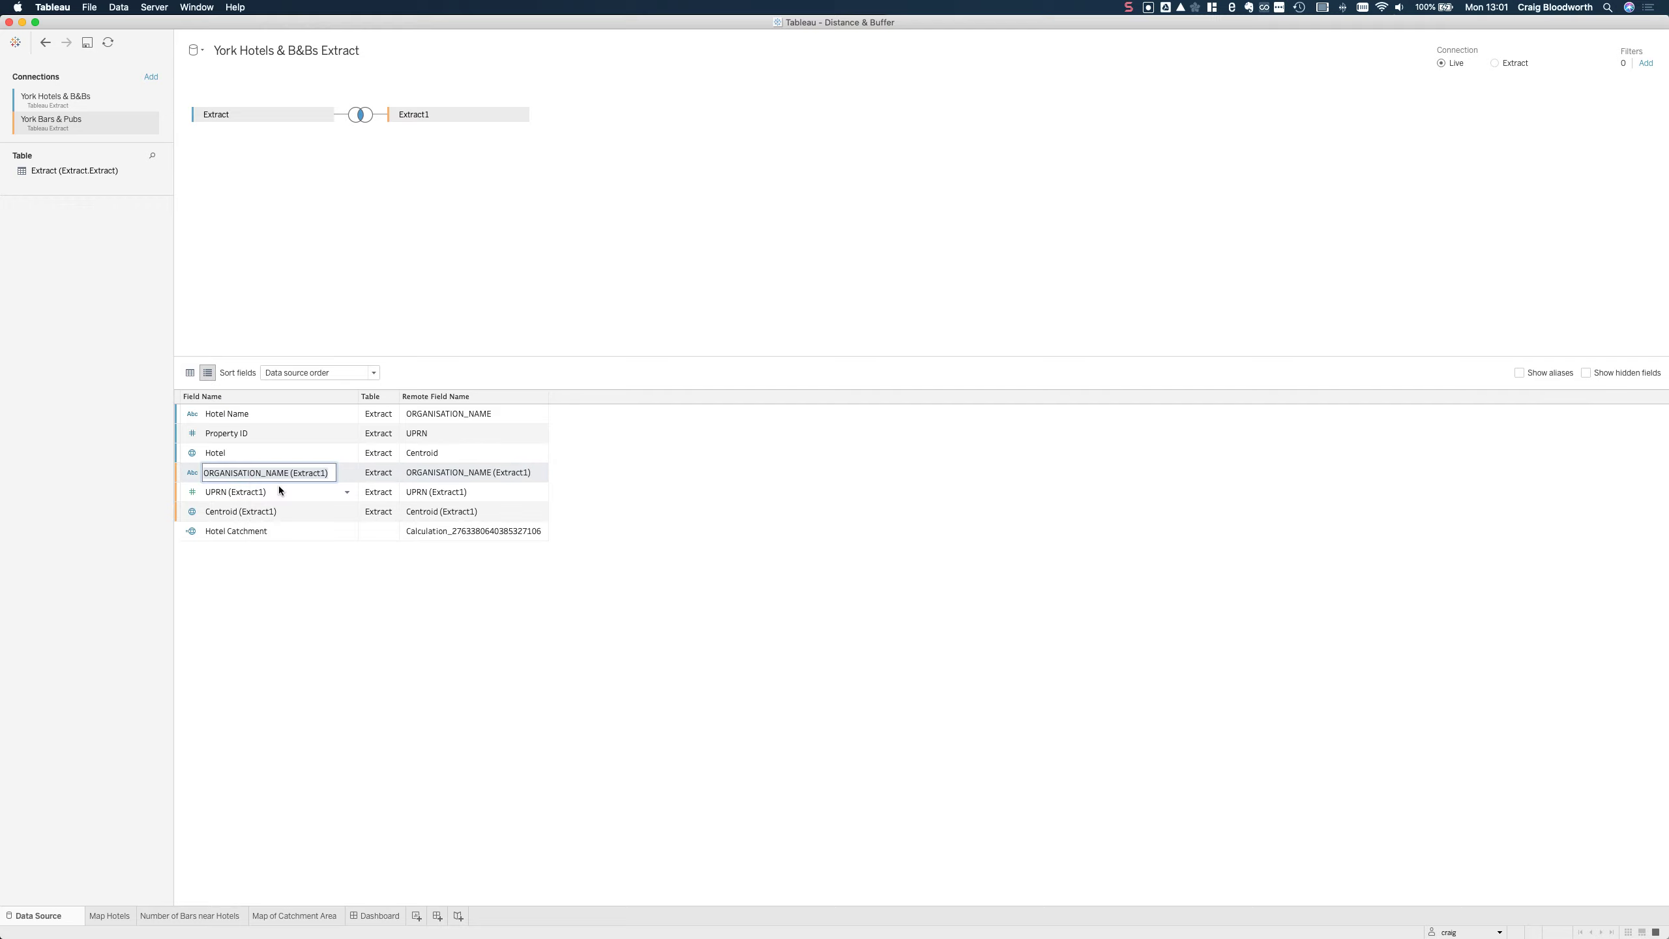
text(Bars)
key(Return)
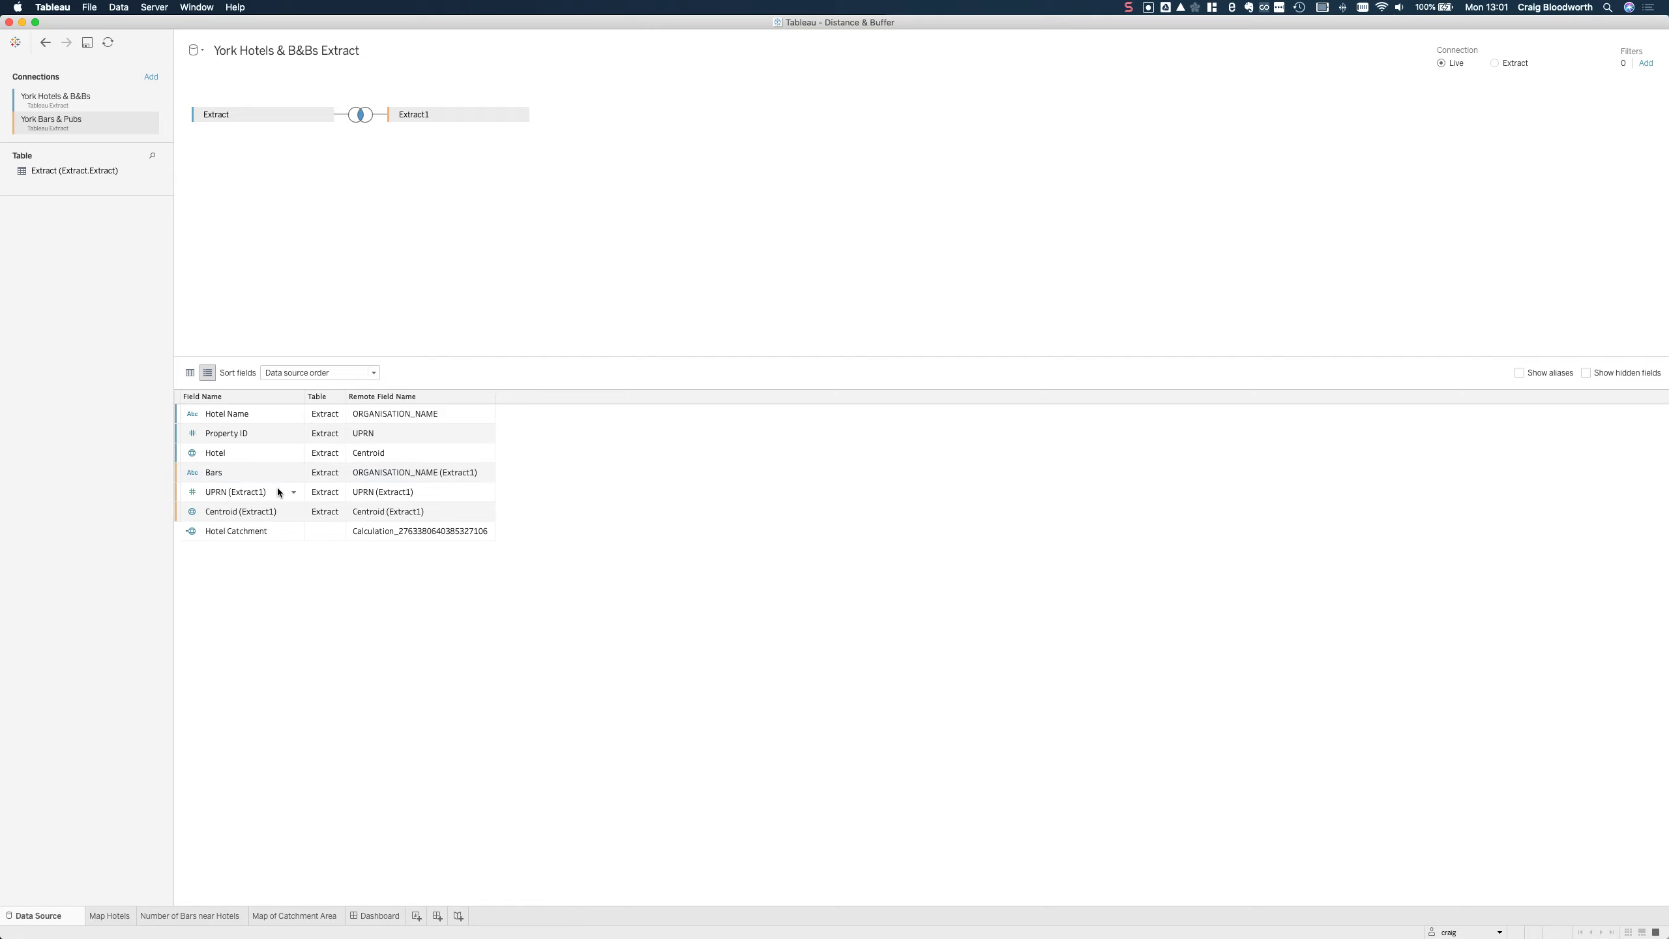
right_click(245, 492)
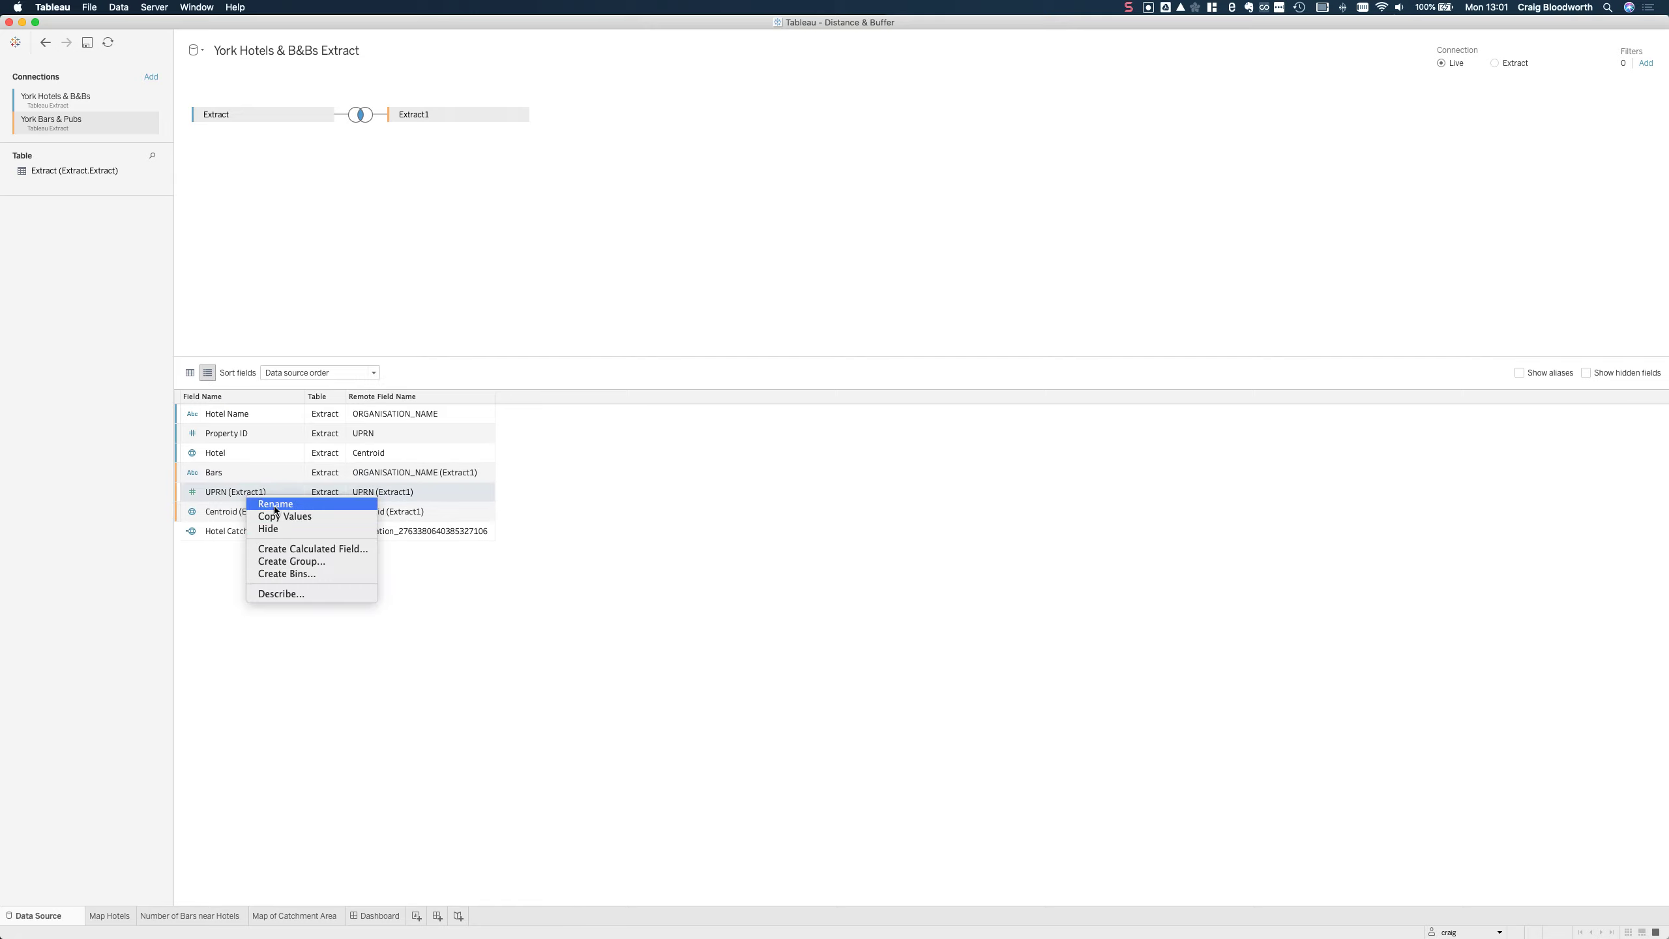
click(275, 504)
text(Bar ID)
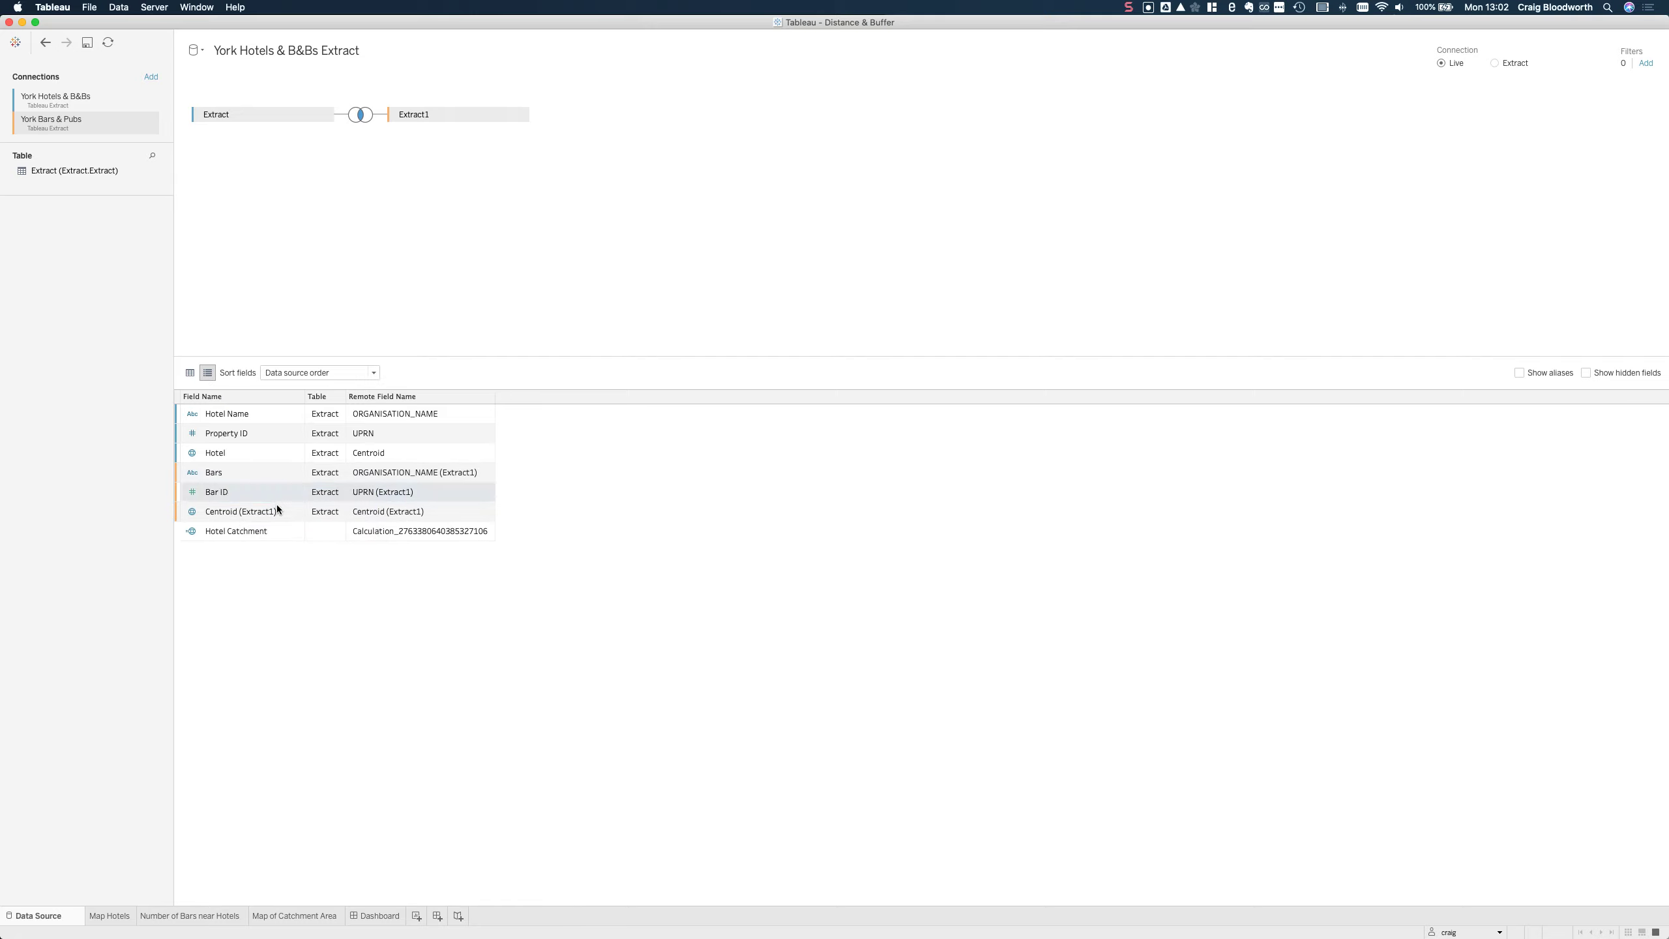
key(Return)
Rename the bar name field to Bar Name and Centroid (Extract1) to Bars
right_click(262, 518)
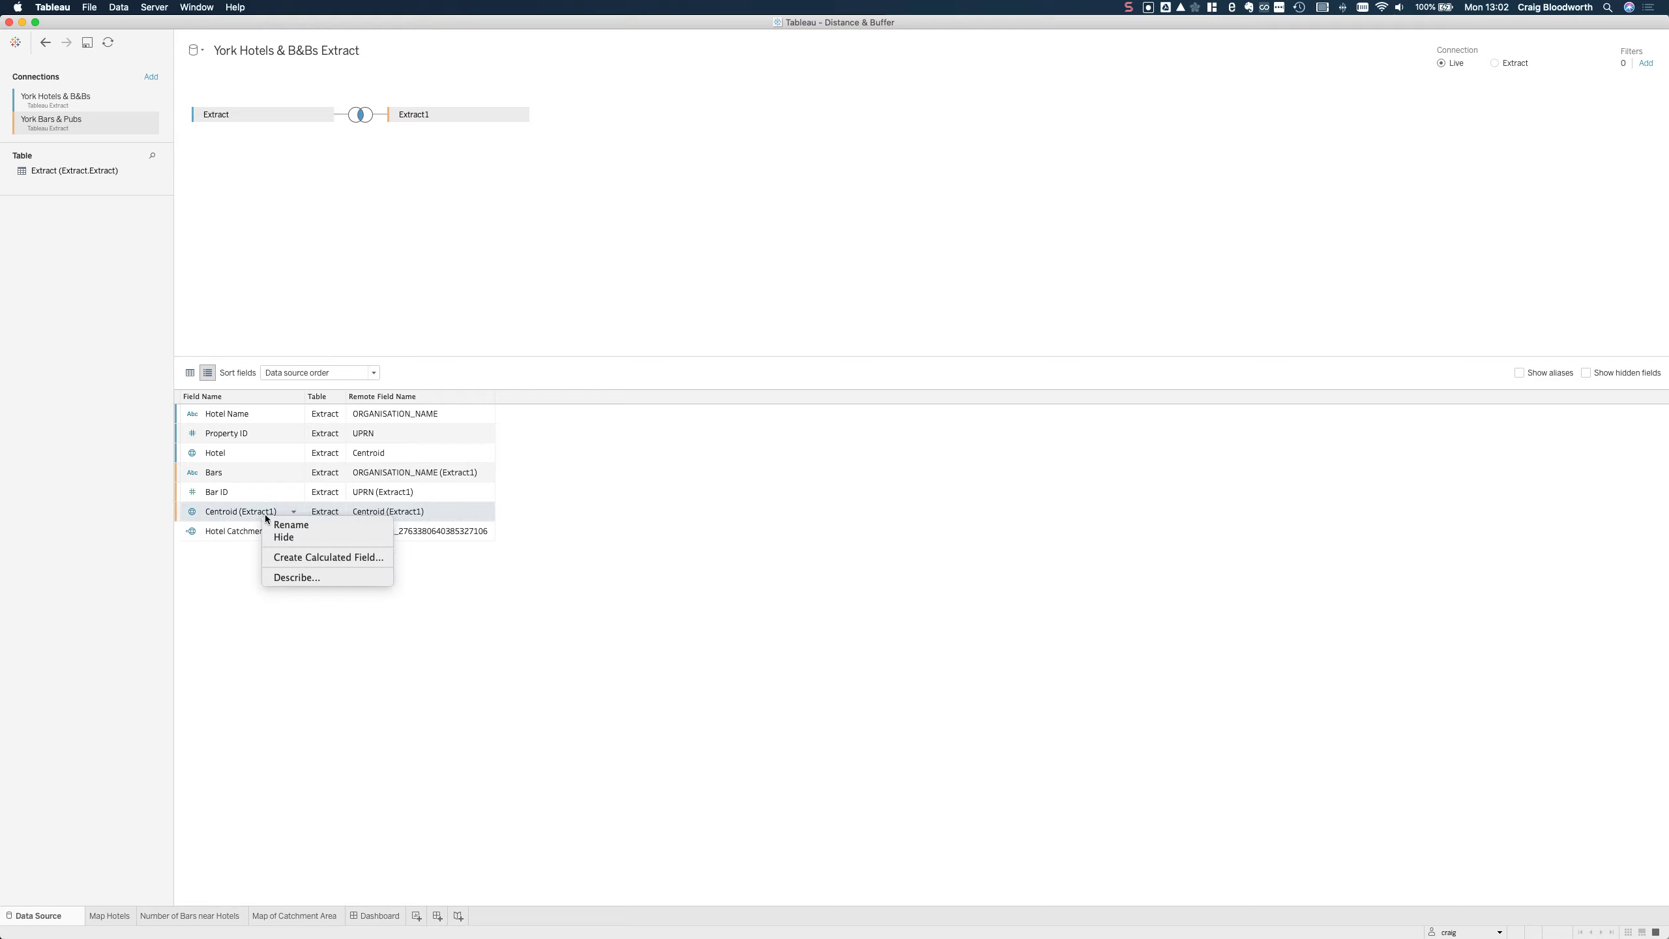
click(242, 498)
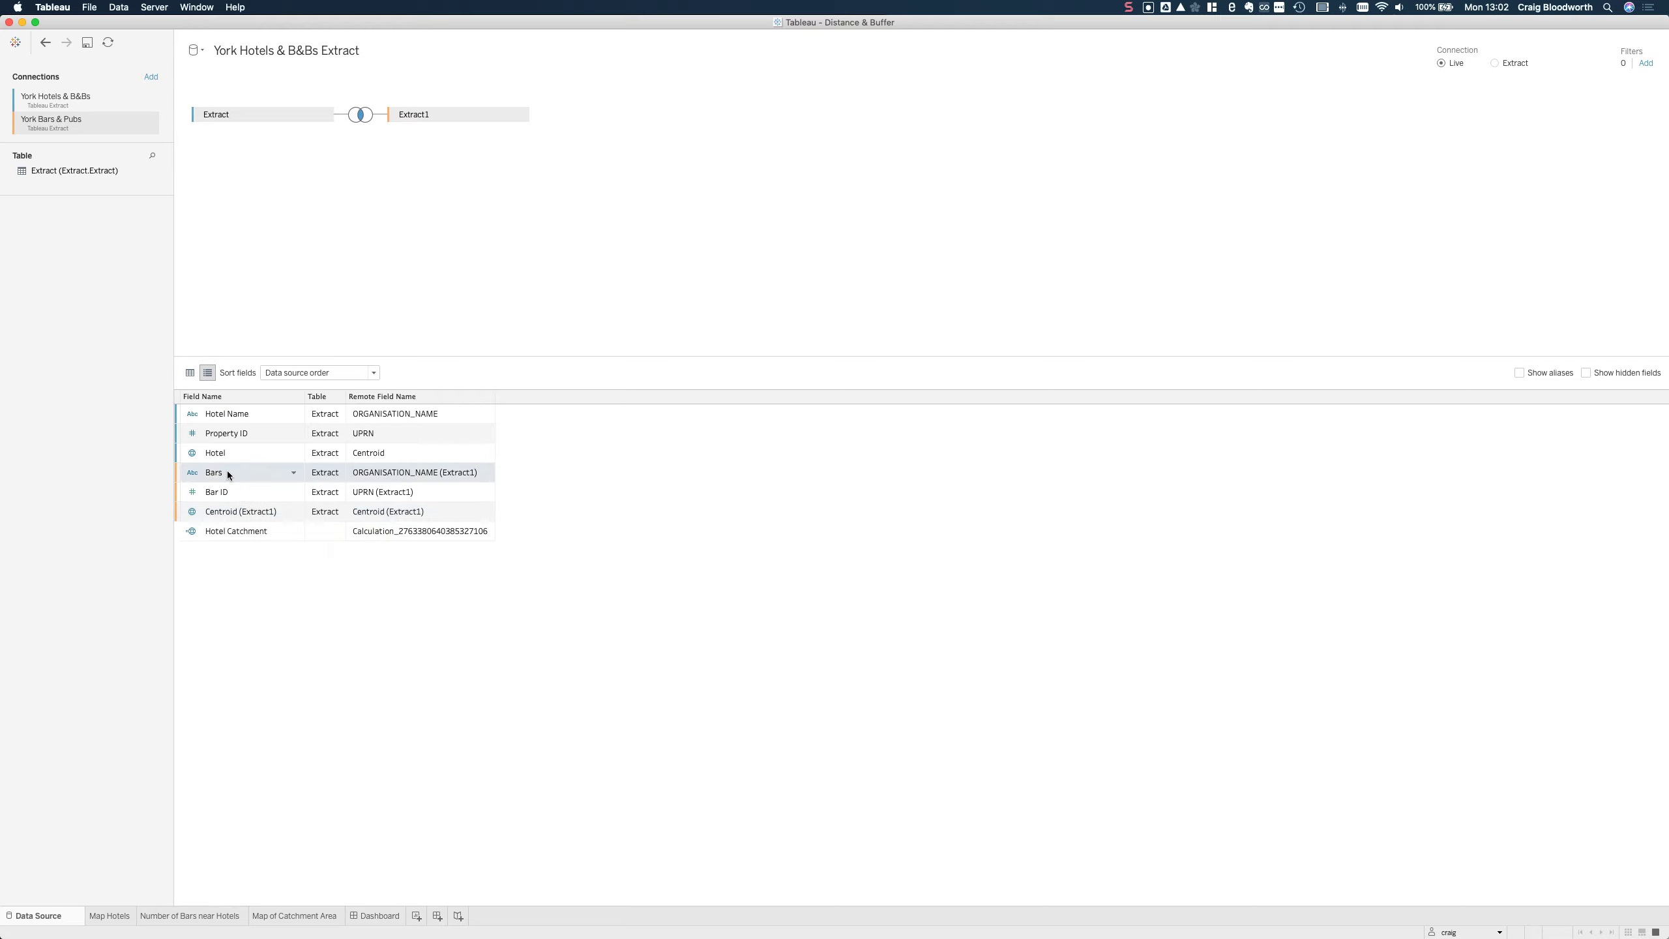
right_click(228, 474)
click(229, 478)
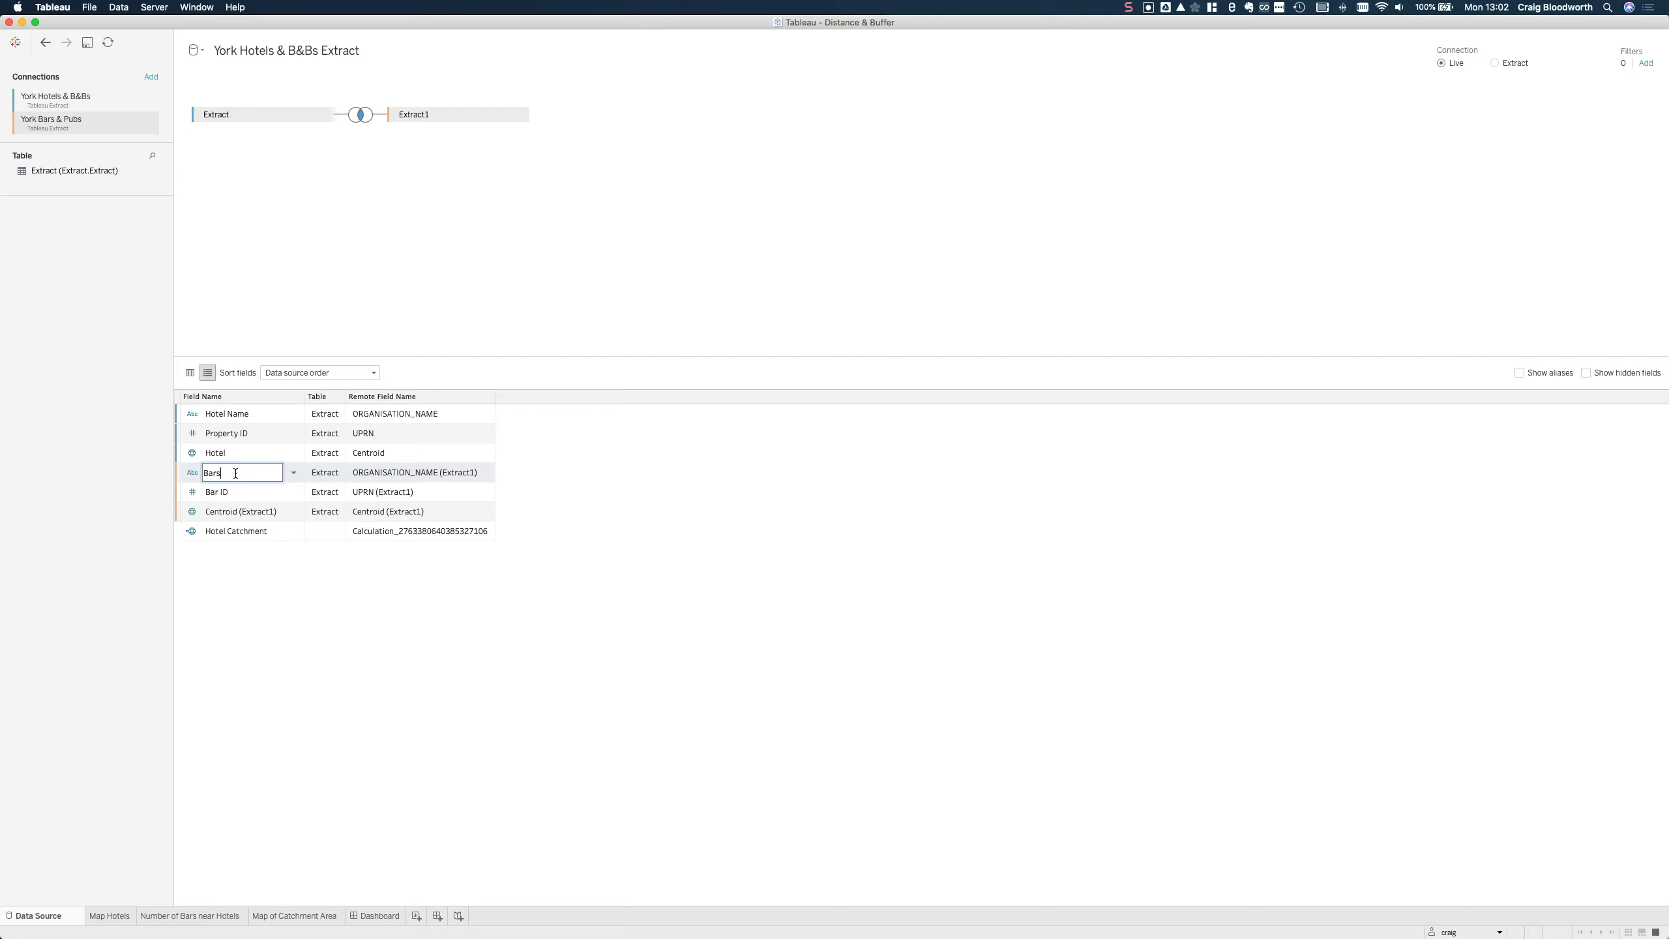
text(Bar Name)
key(Return)
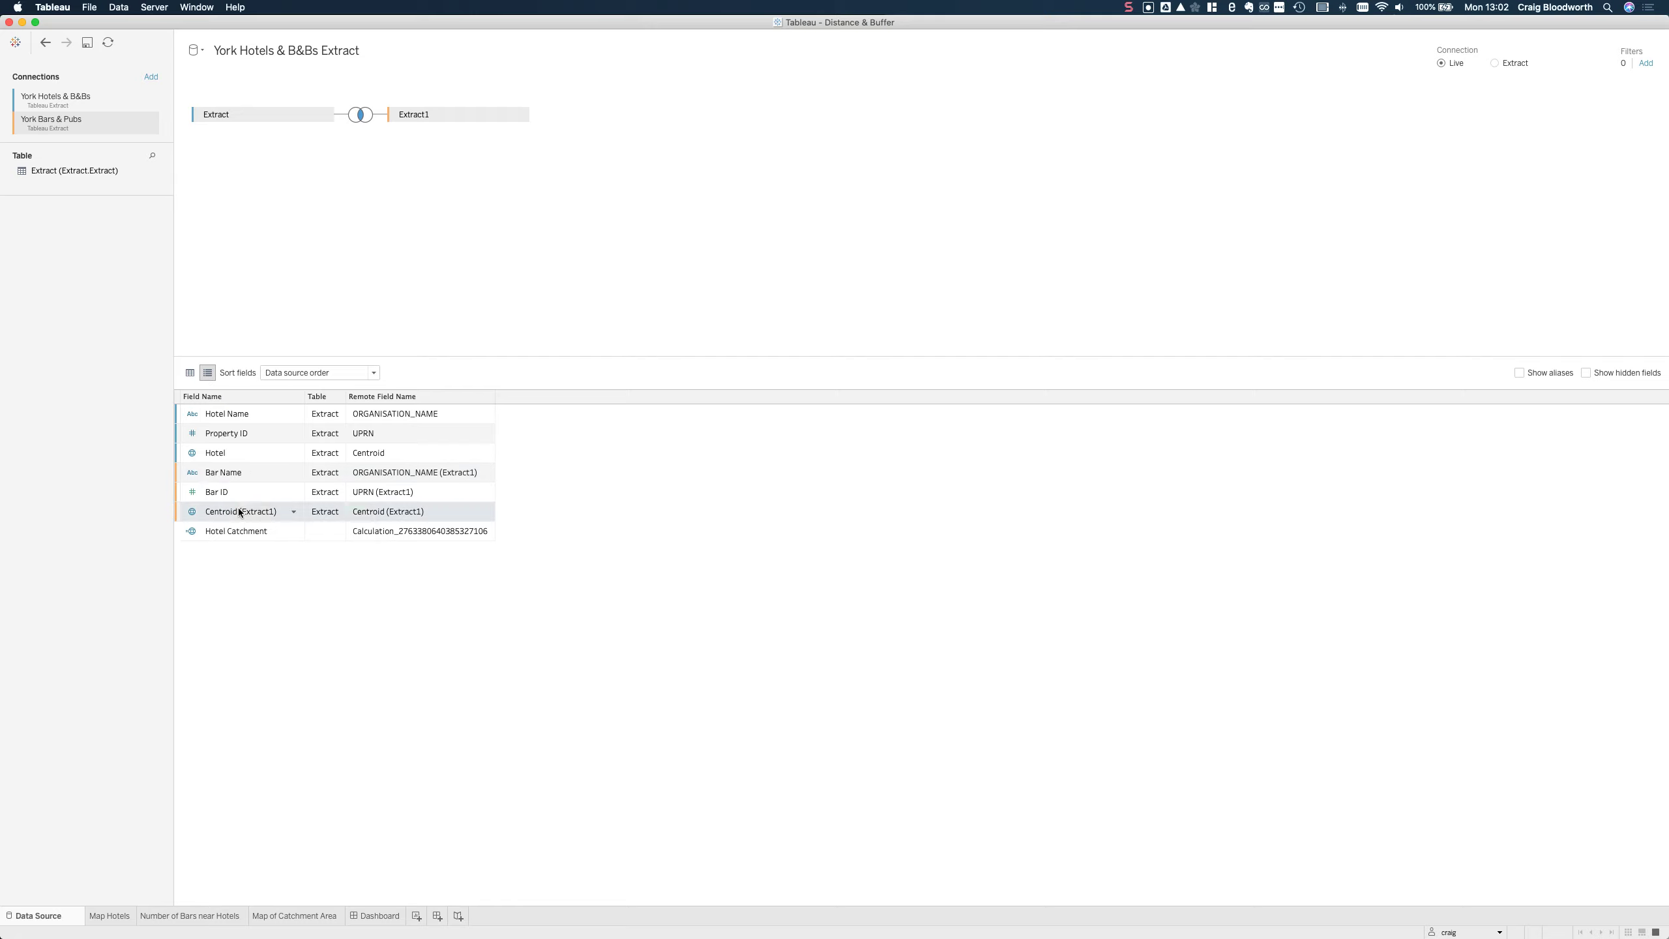
right_click(262, 520)
click(262, 520)
text(Bars)
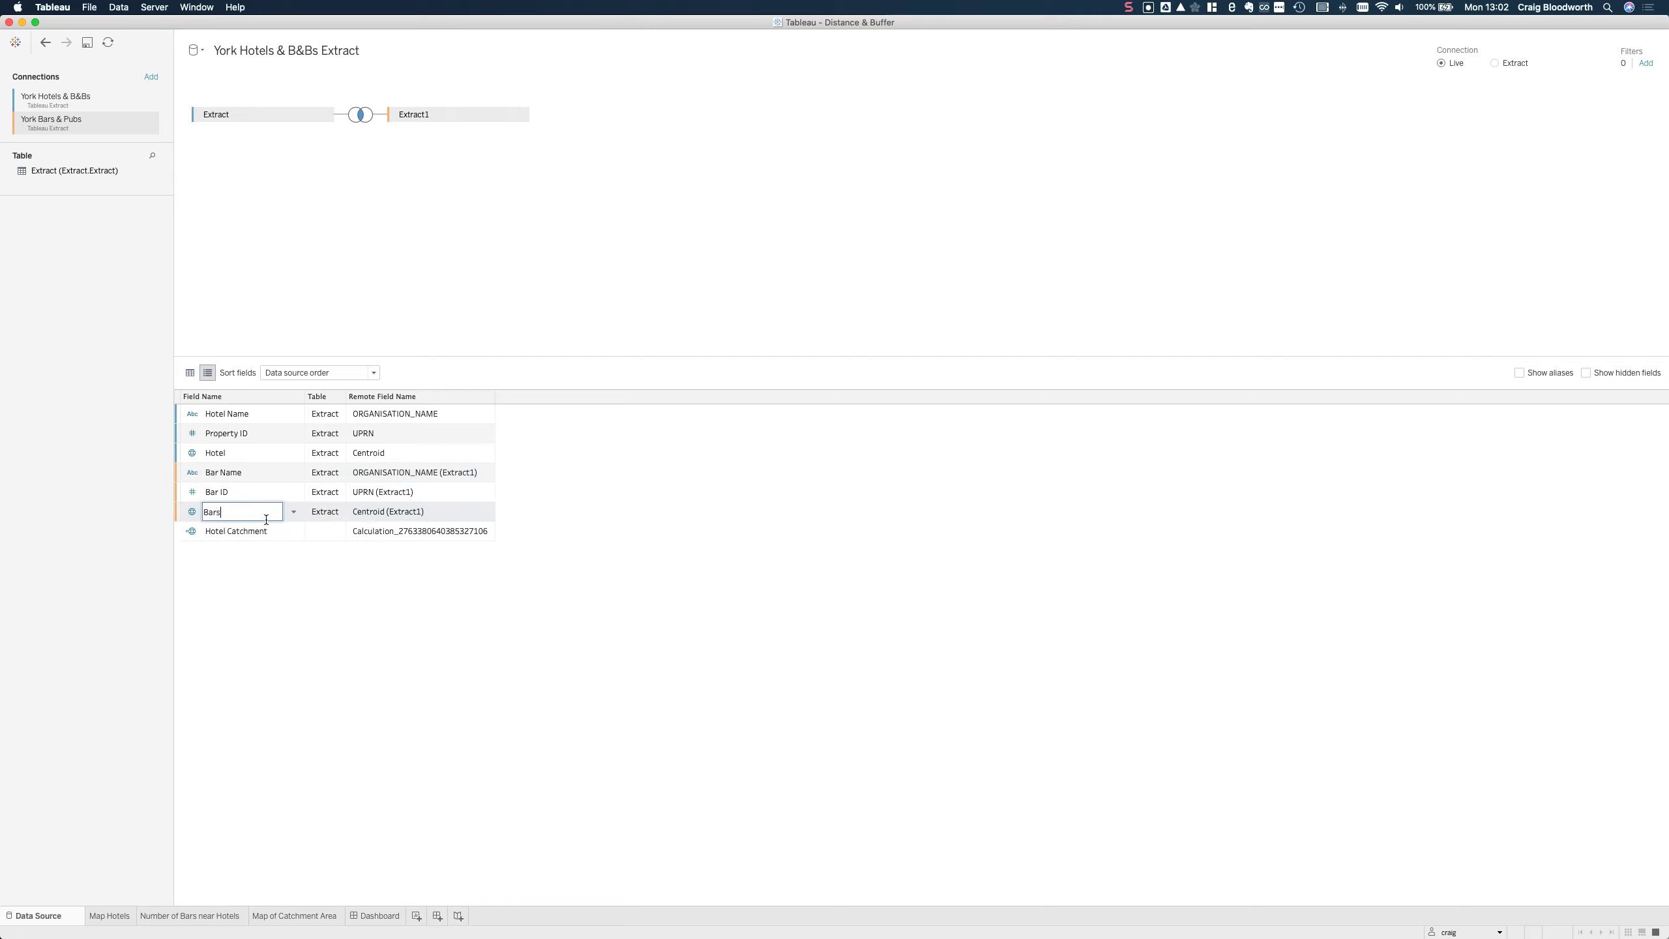
key(Return)
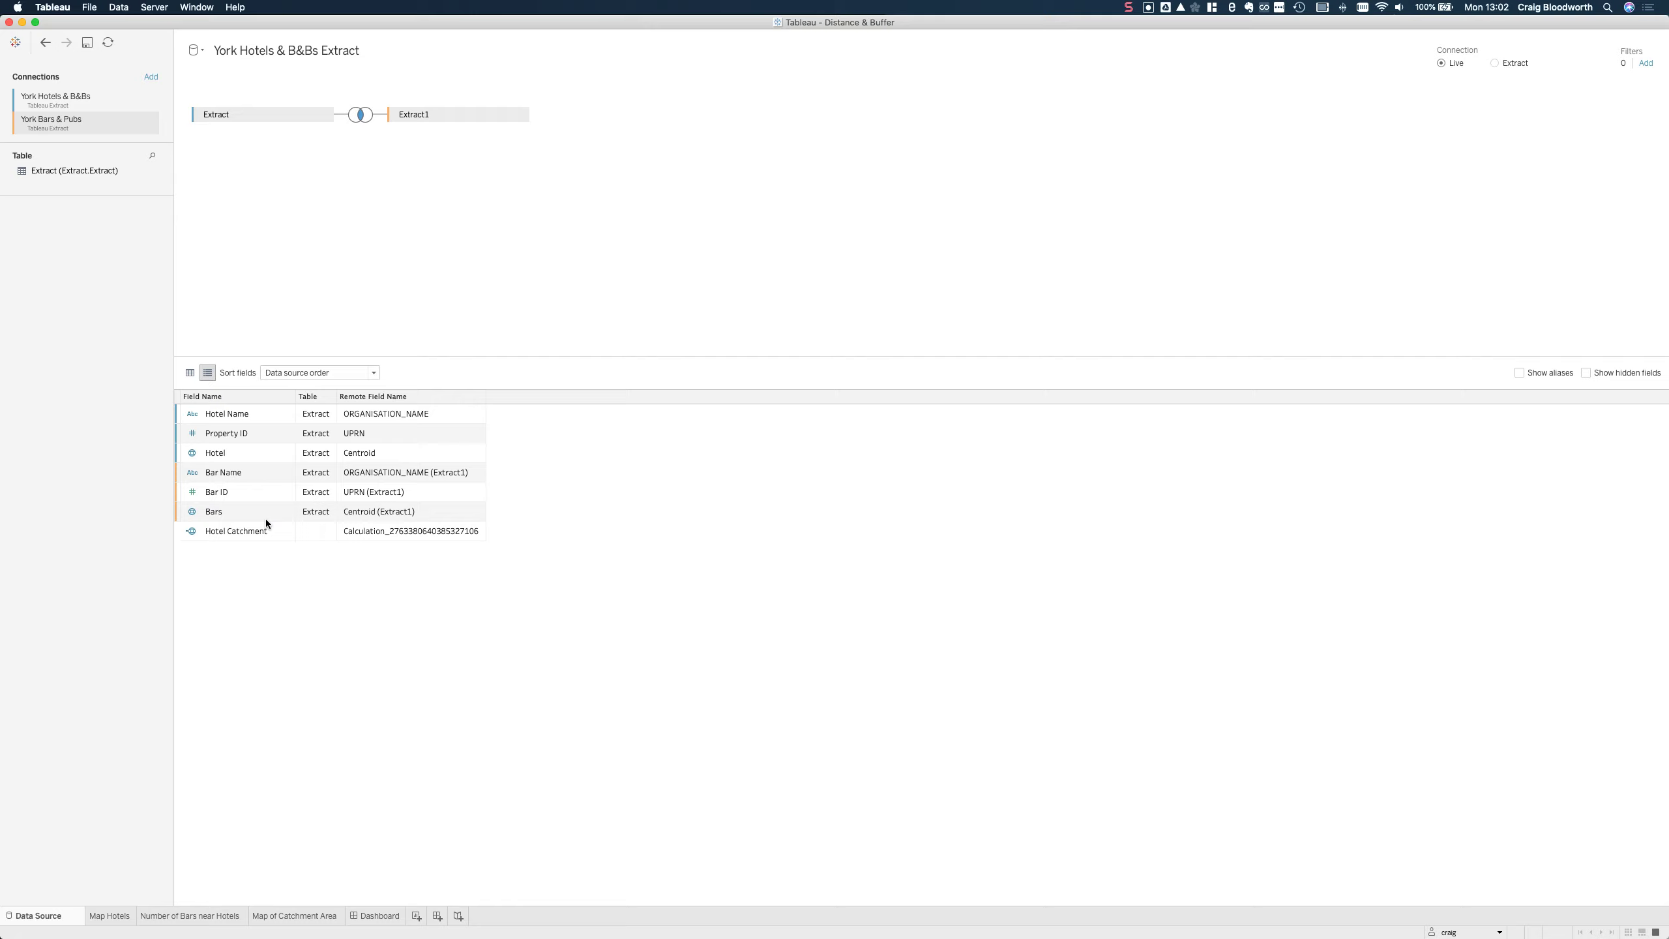
Replace ADDRESS on the hotels side of the join with the calculation BUFFER([Hotel], 0.5, 'miles')
click(358, 125)
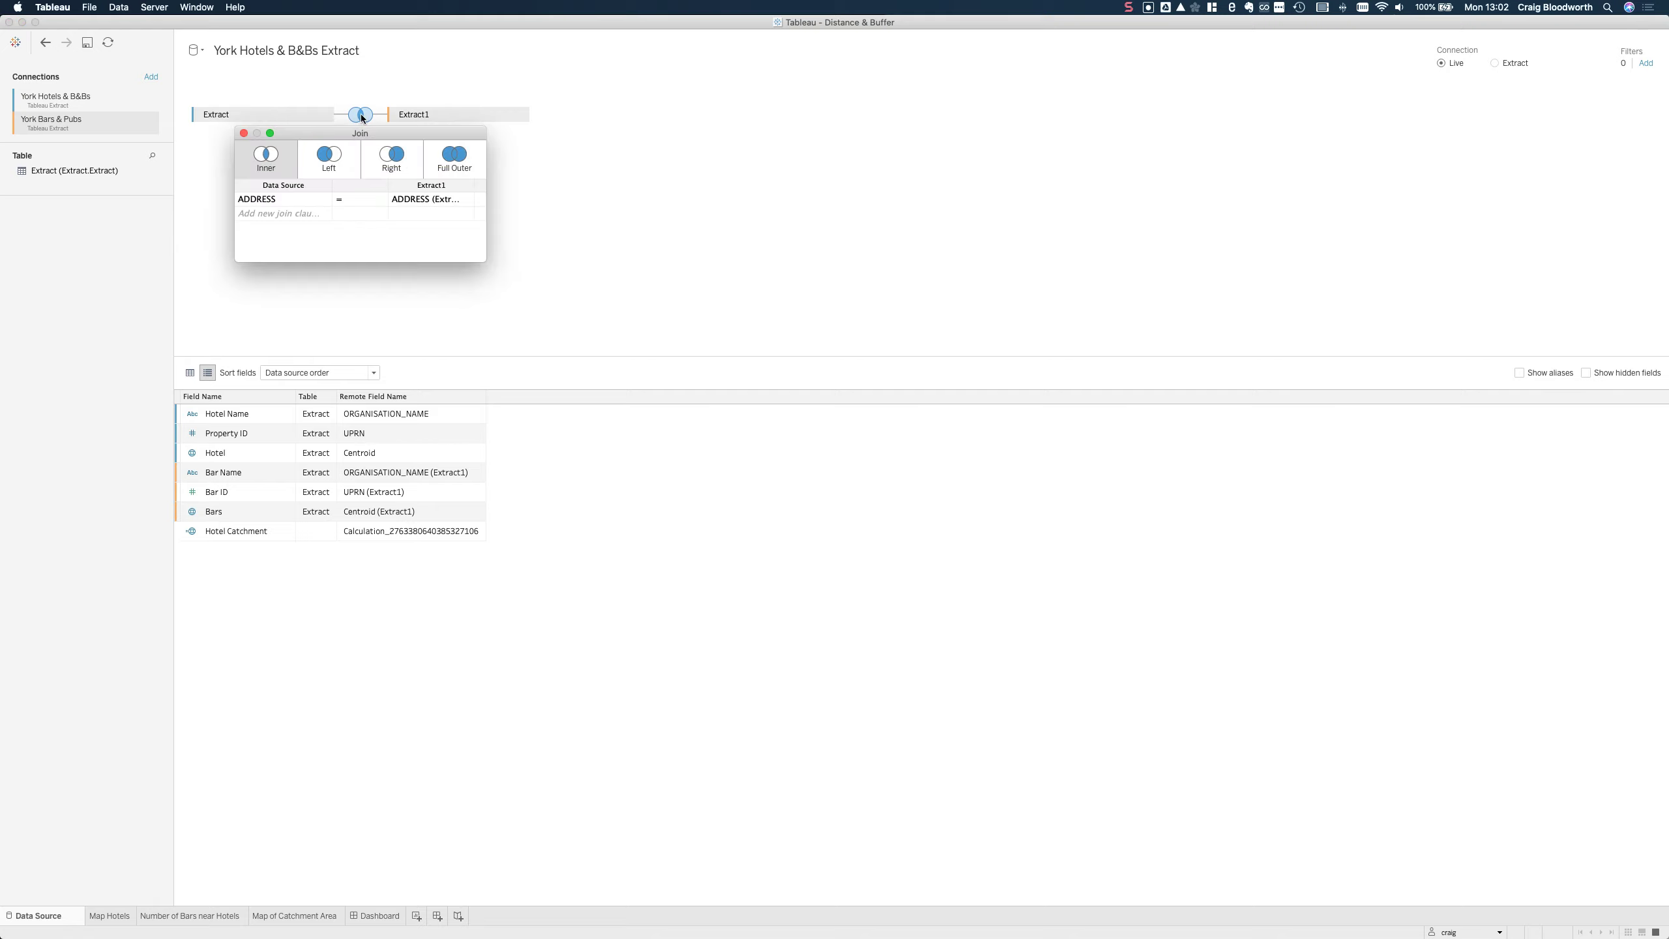
click(296, 199)
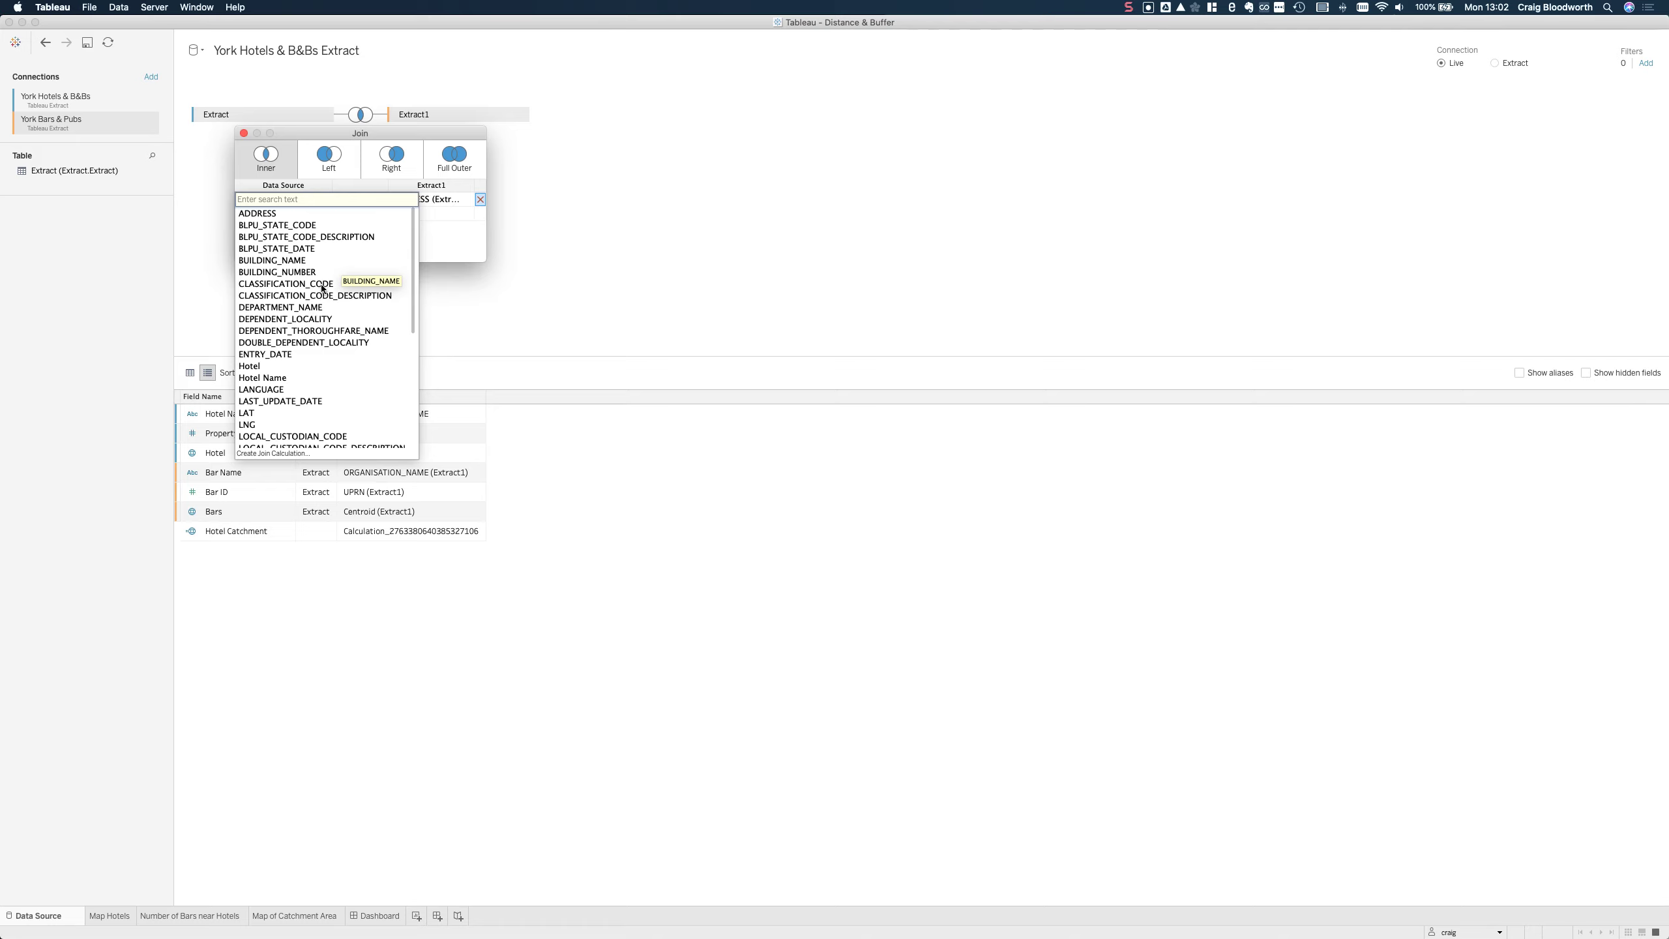
scroll(321, 285, down, 3)
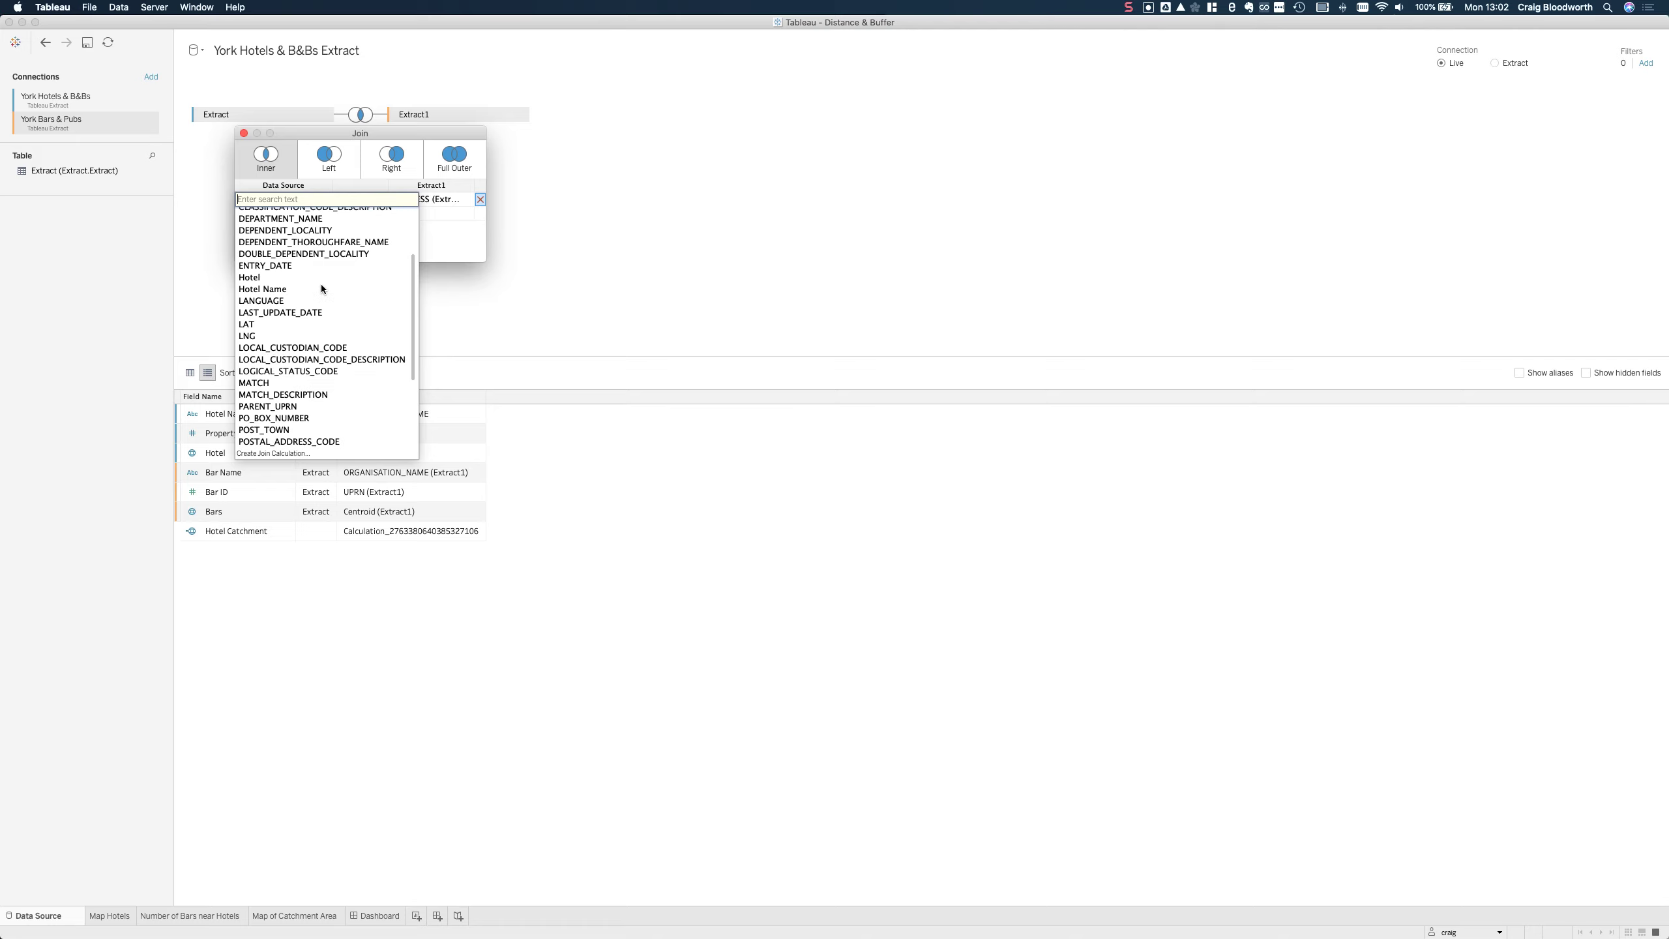
click(269, 453)
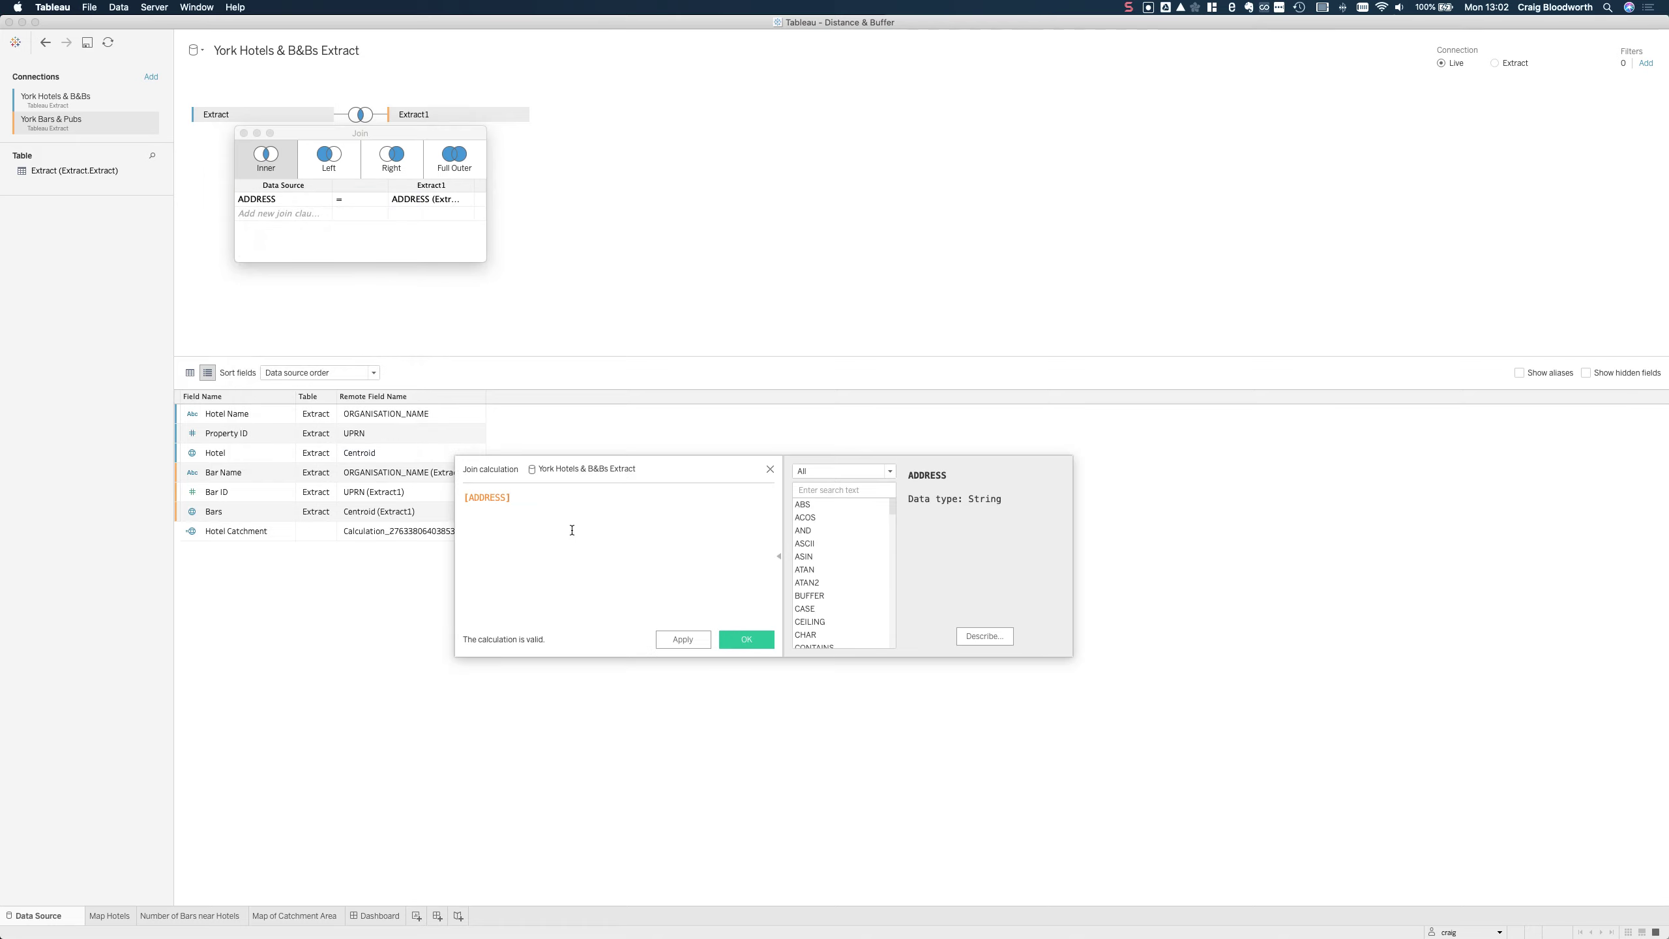
key(ctrl+a)
text(BUDDE)
key(BackSpace)
key(BackSpace)
key(BackSpace)
text(FFE)
key(Return)
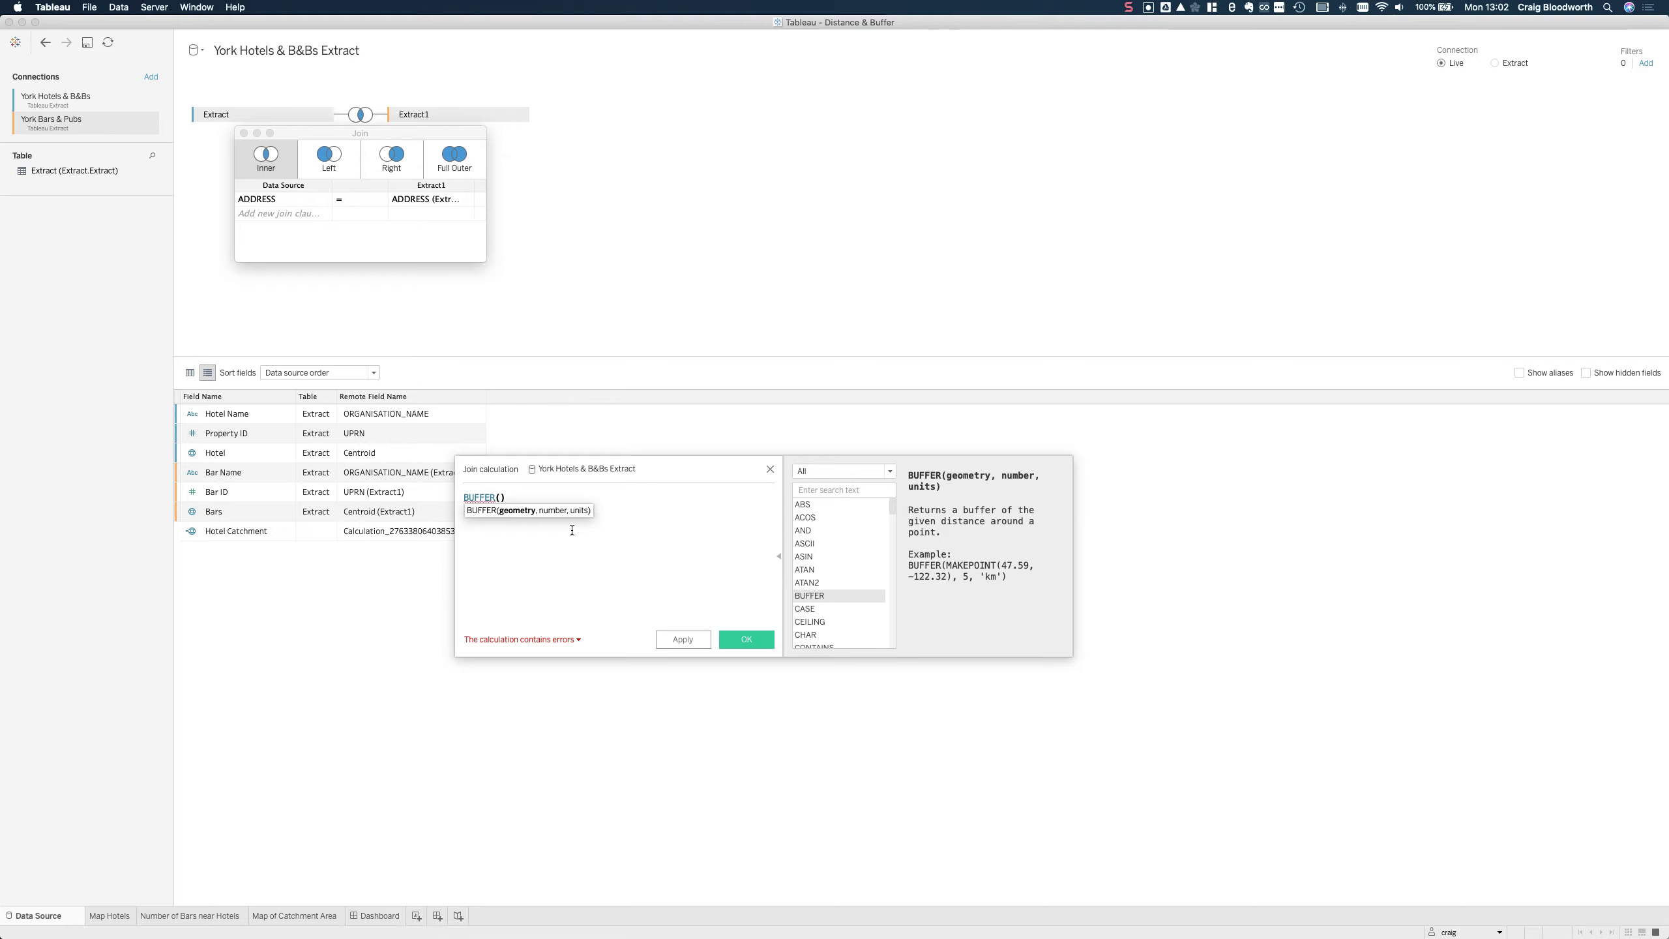
text(hot)
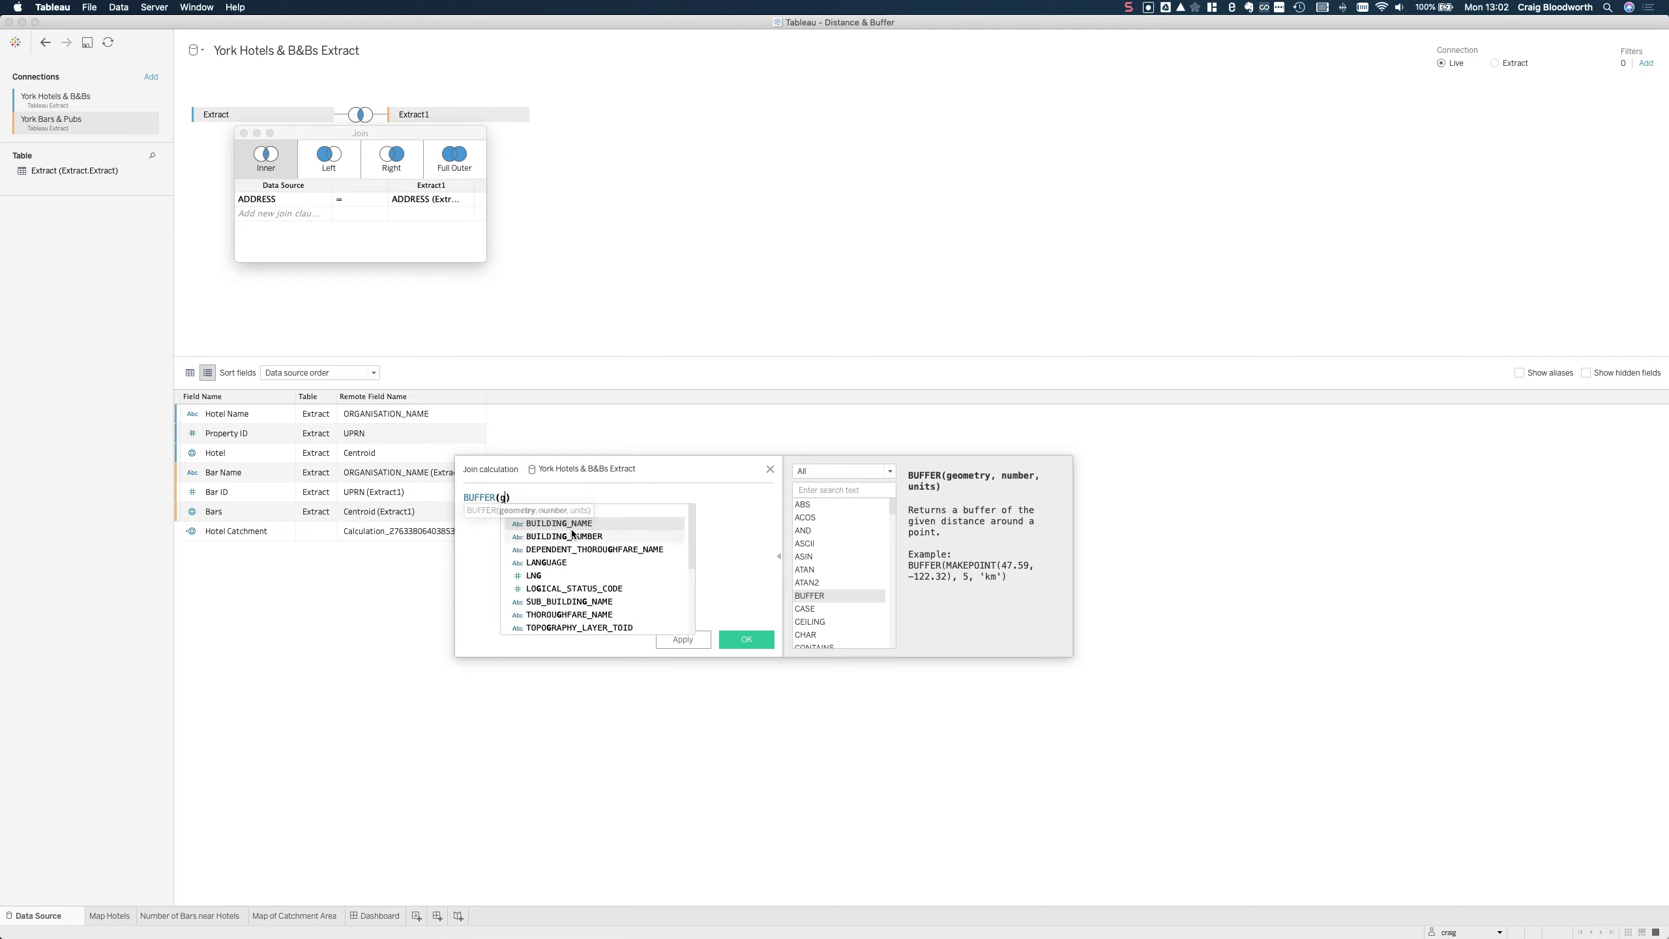
key(Return)
text(, )
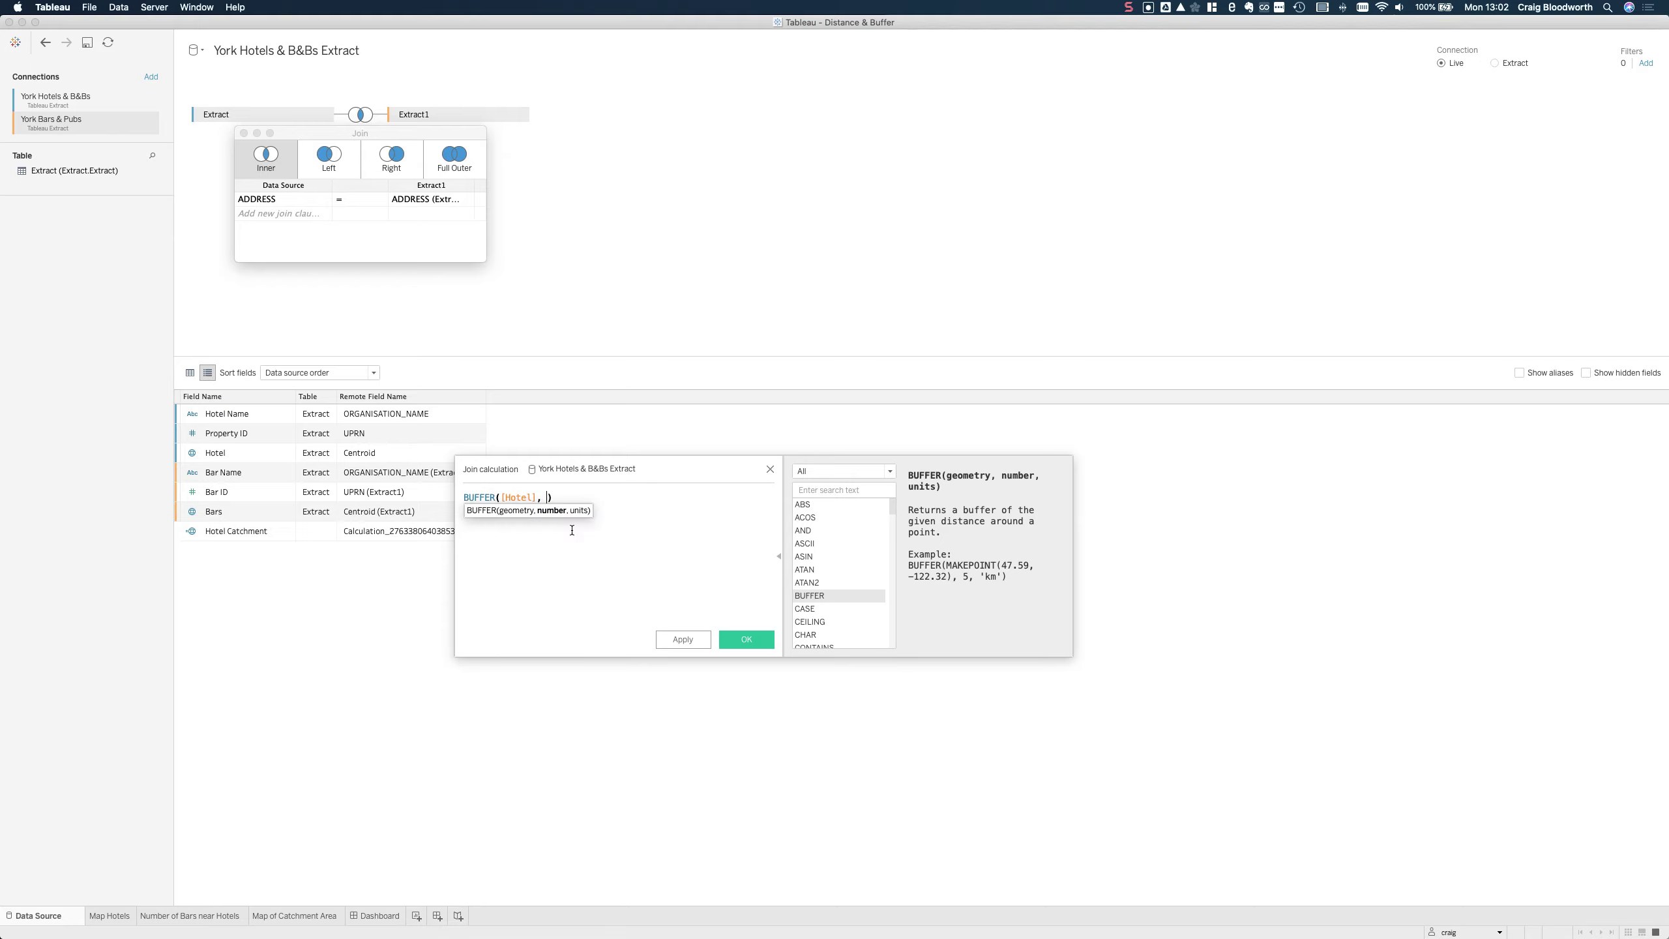
text(0.5, 'miles')
click(633, 498)
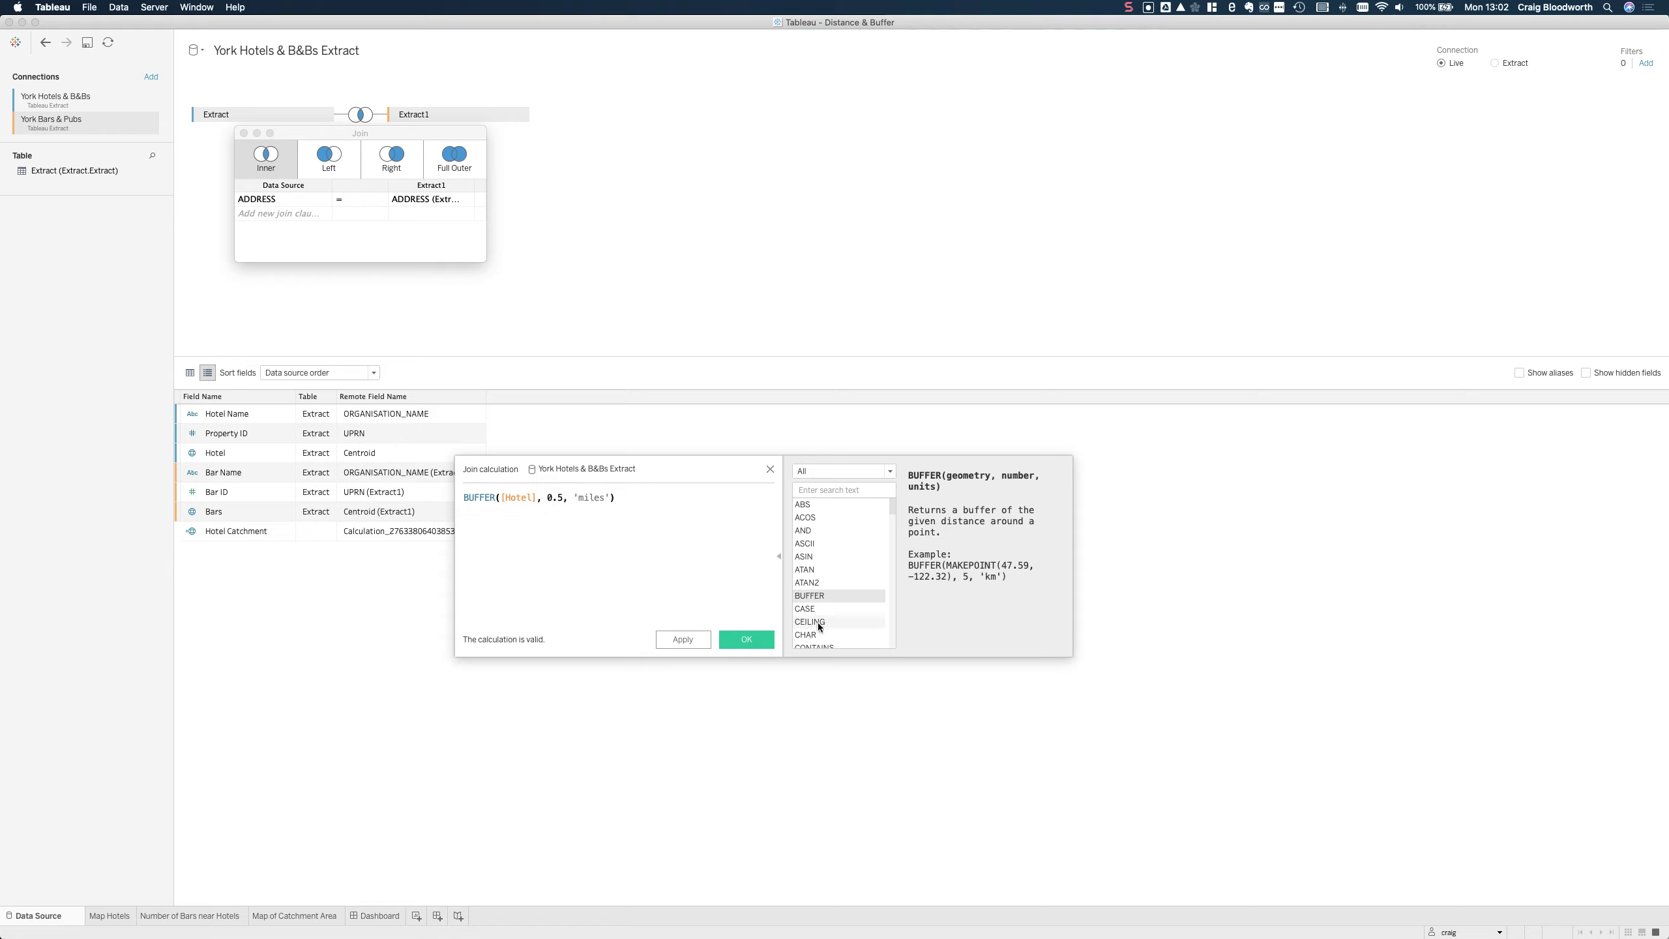
Match the hotel buffer calculation against the Bars field using the Intersects operator
click(746, 640)
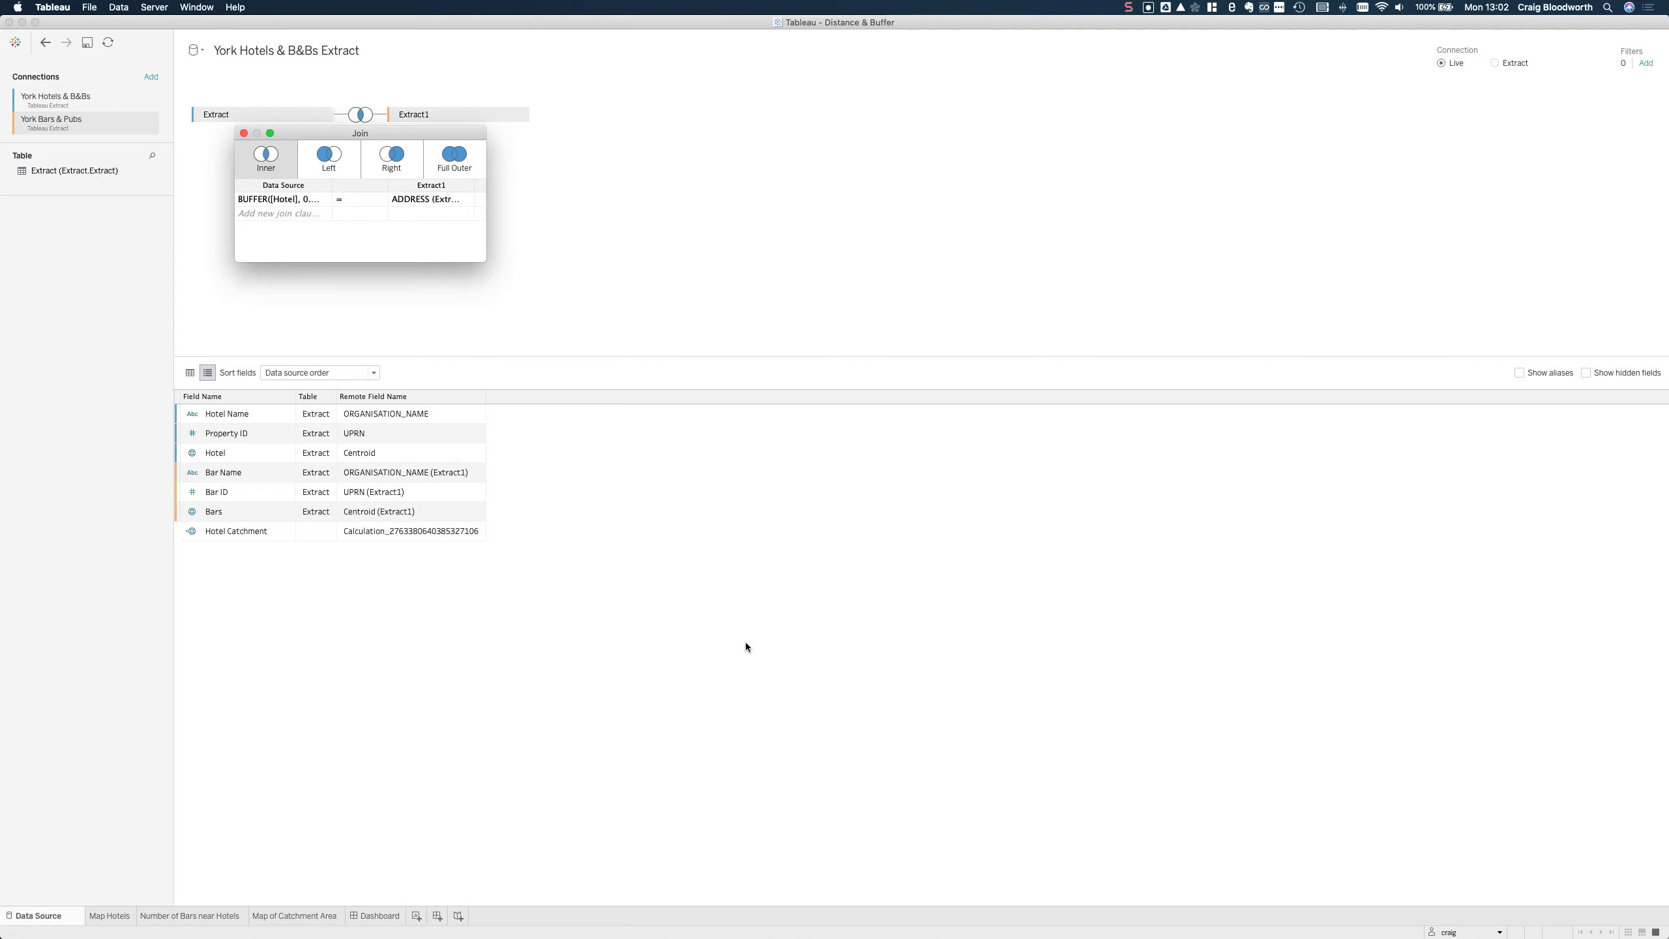
click(413, 201)
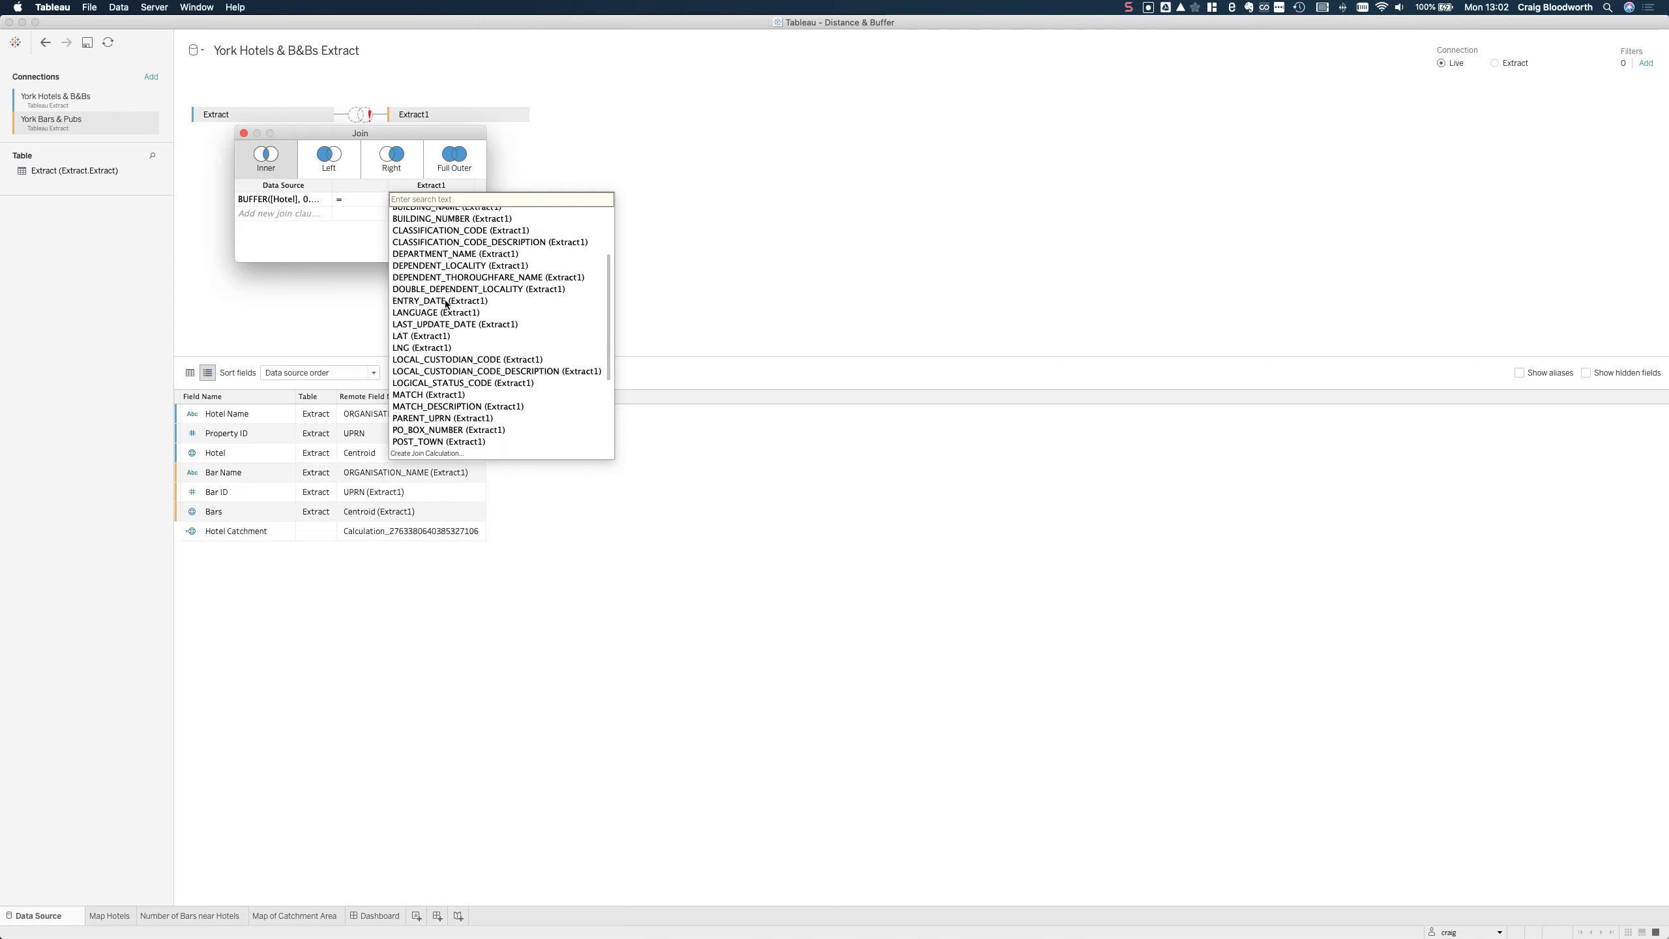
scroll(449, 282, up, 5)
click(412, 251)
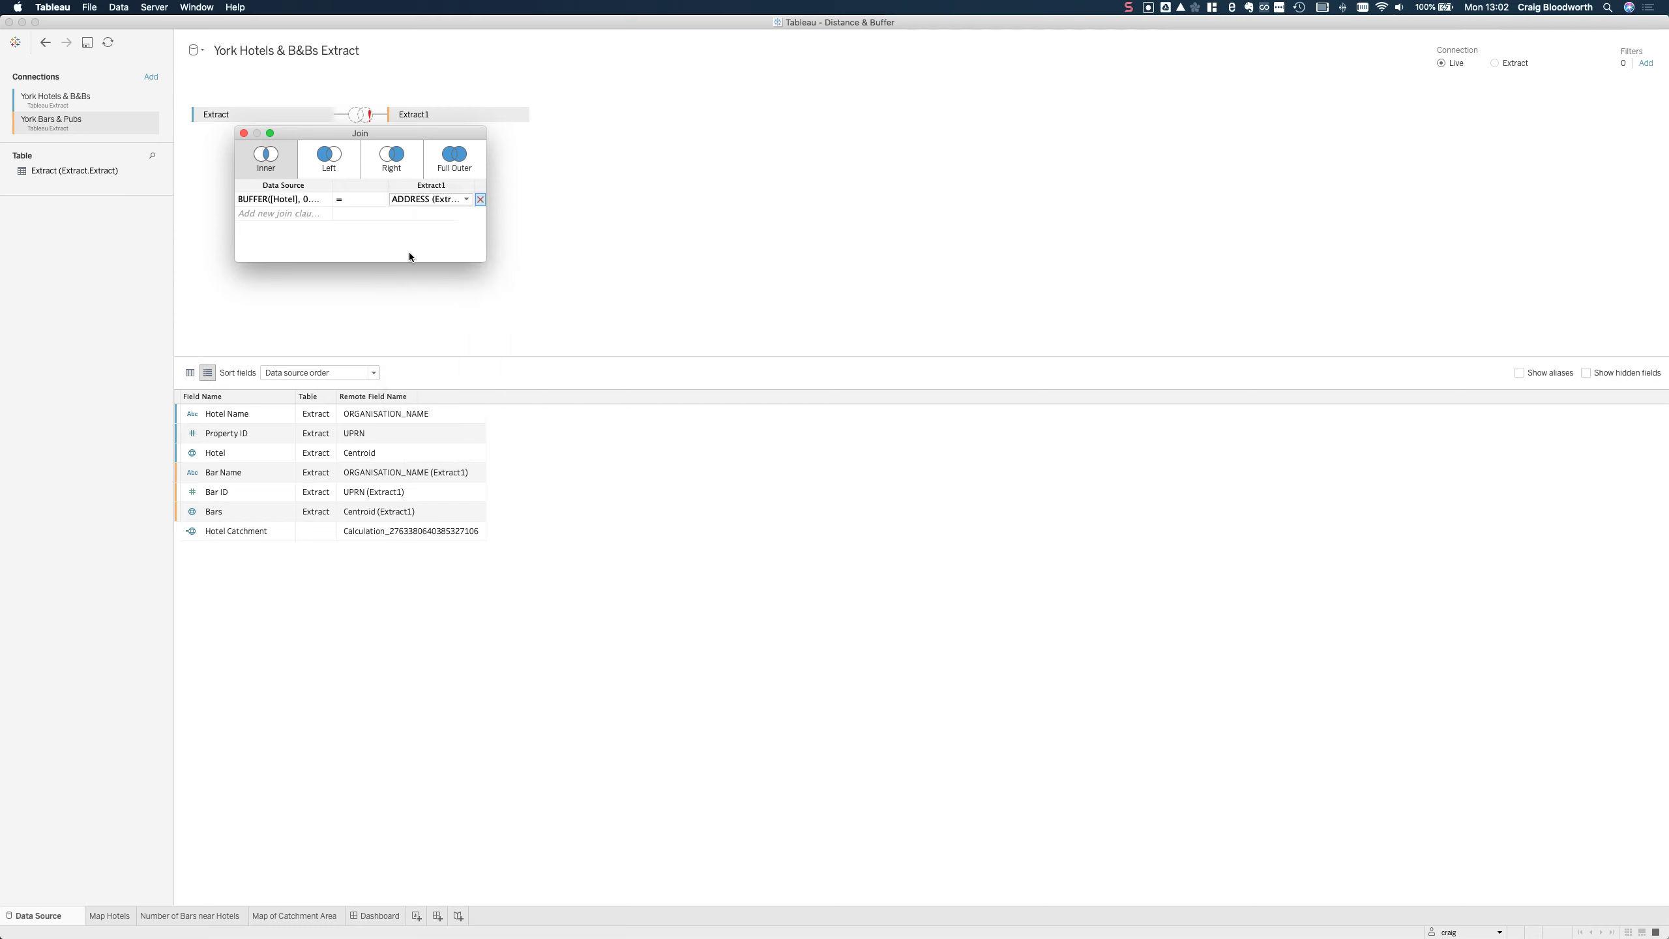
click(358, 201)
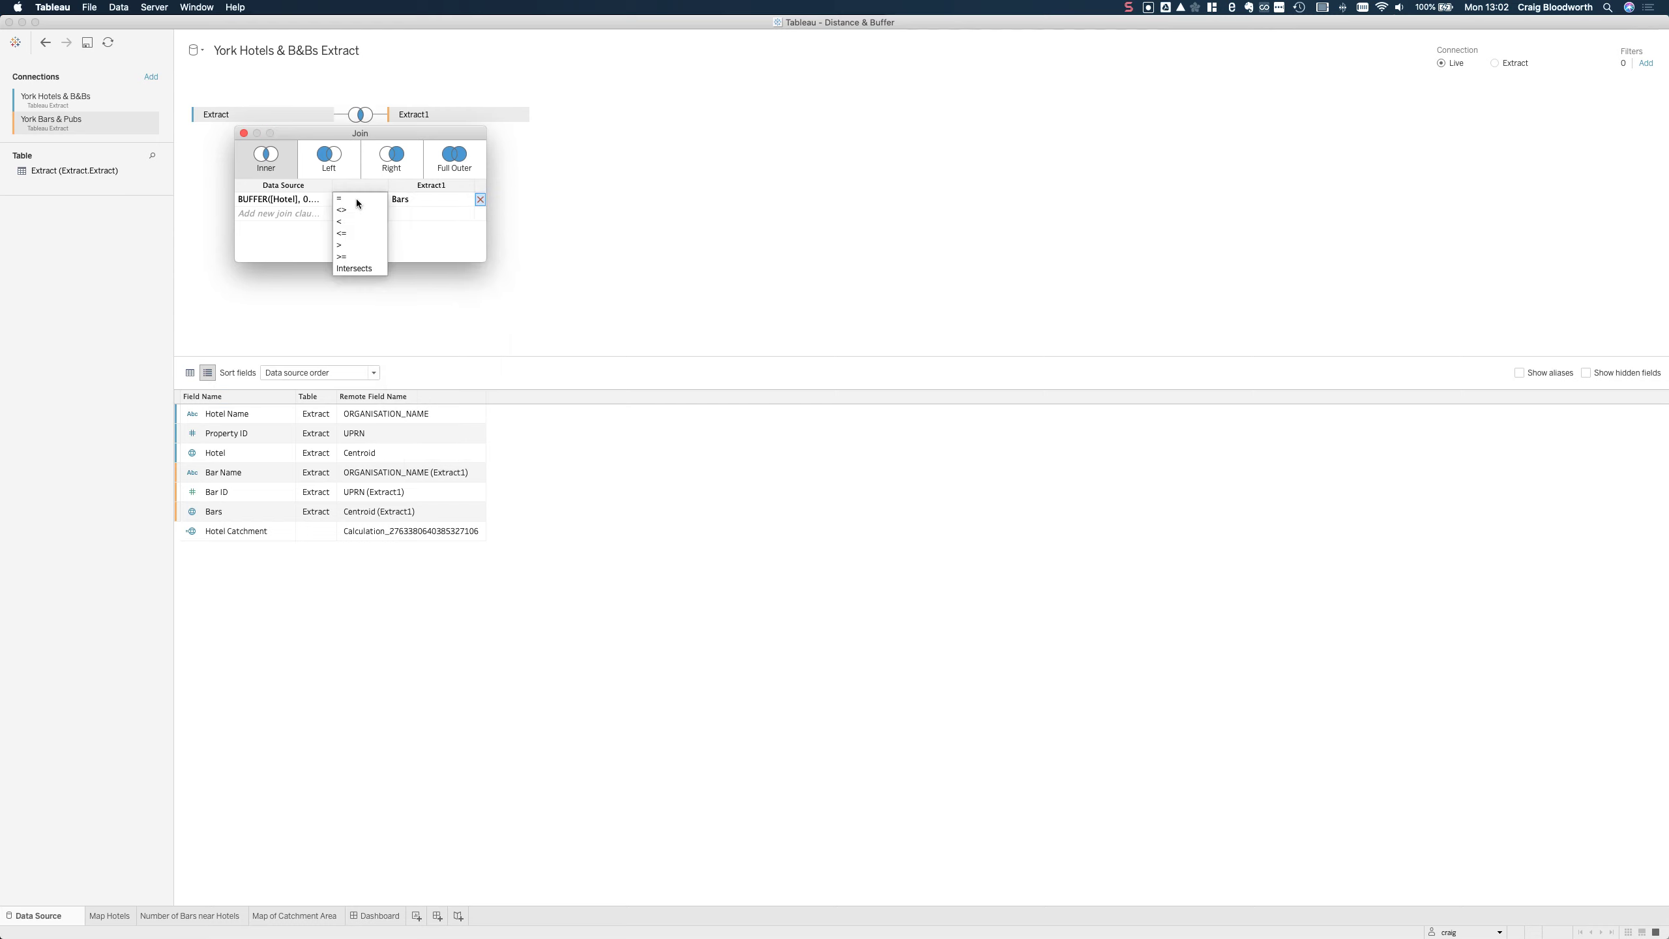
click(352, 268)
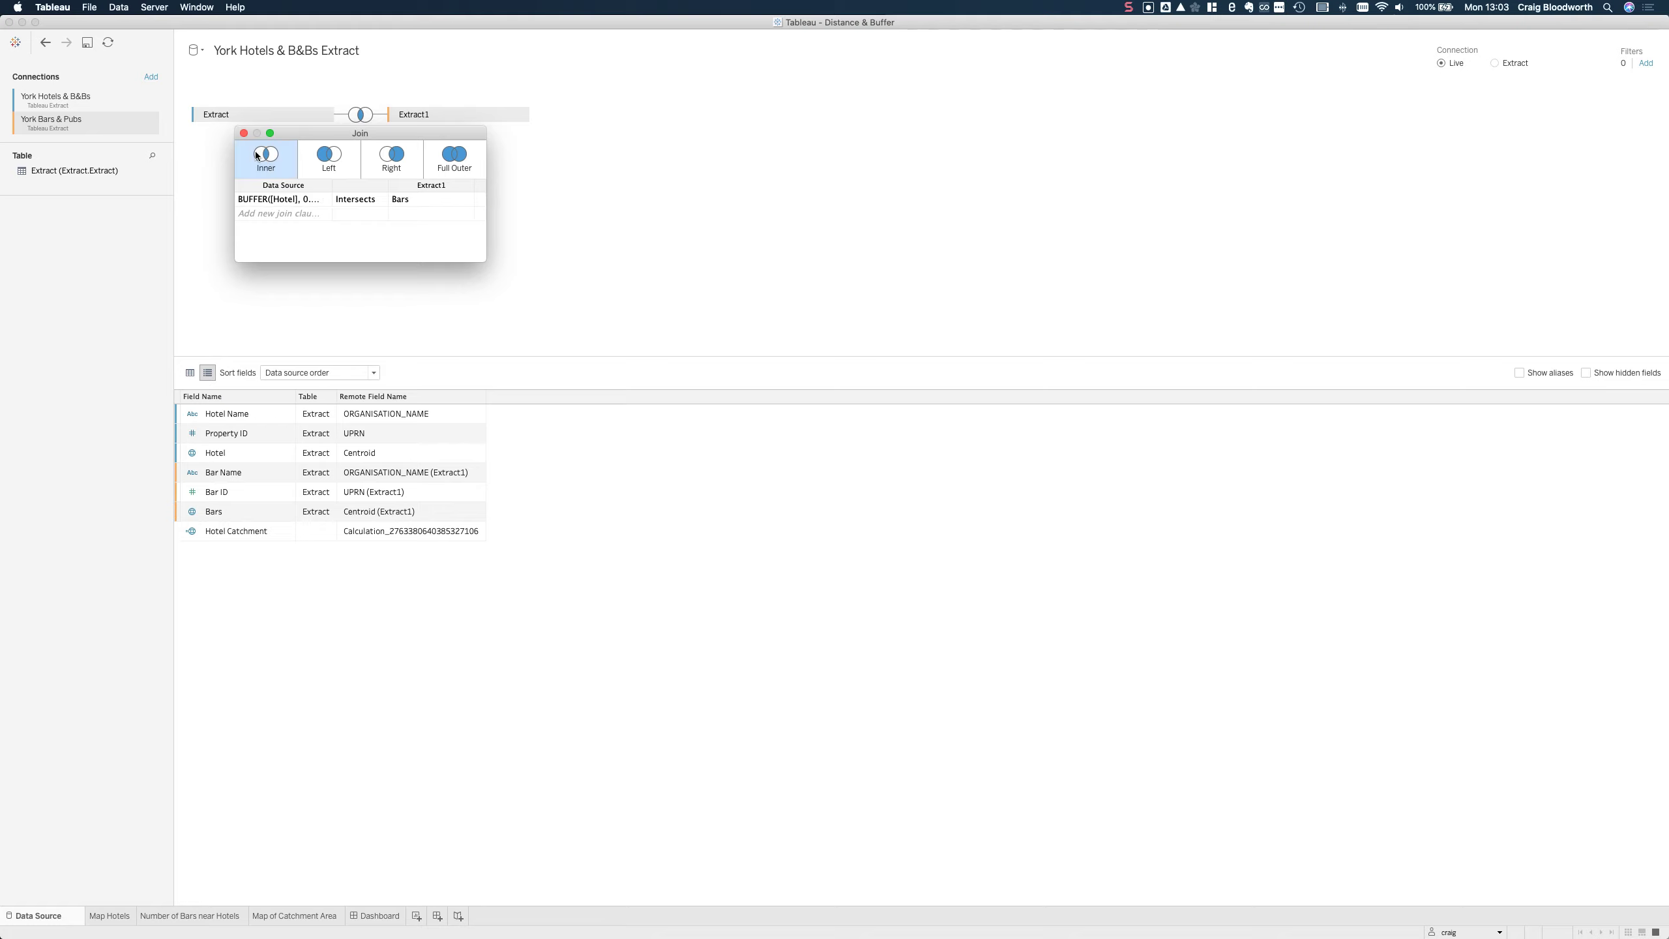
click(244, 134)
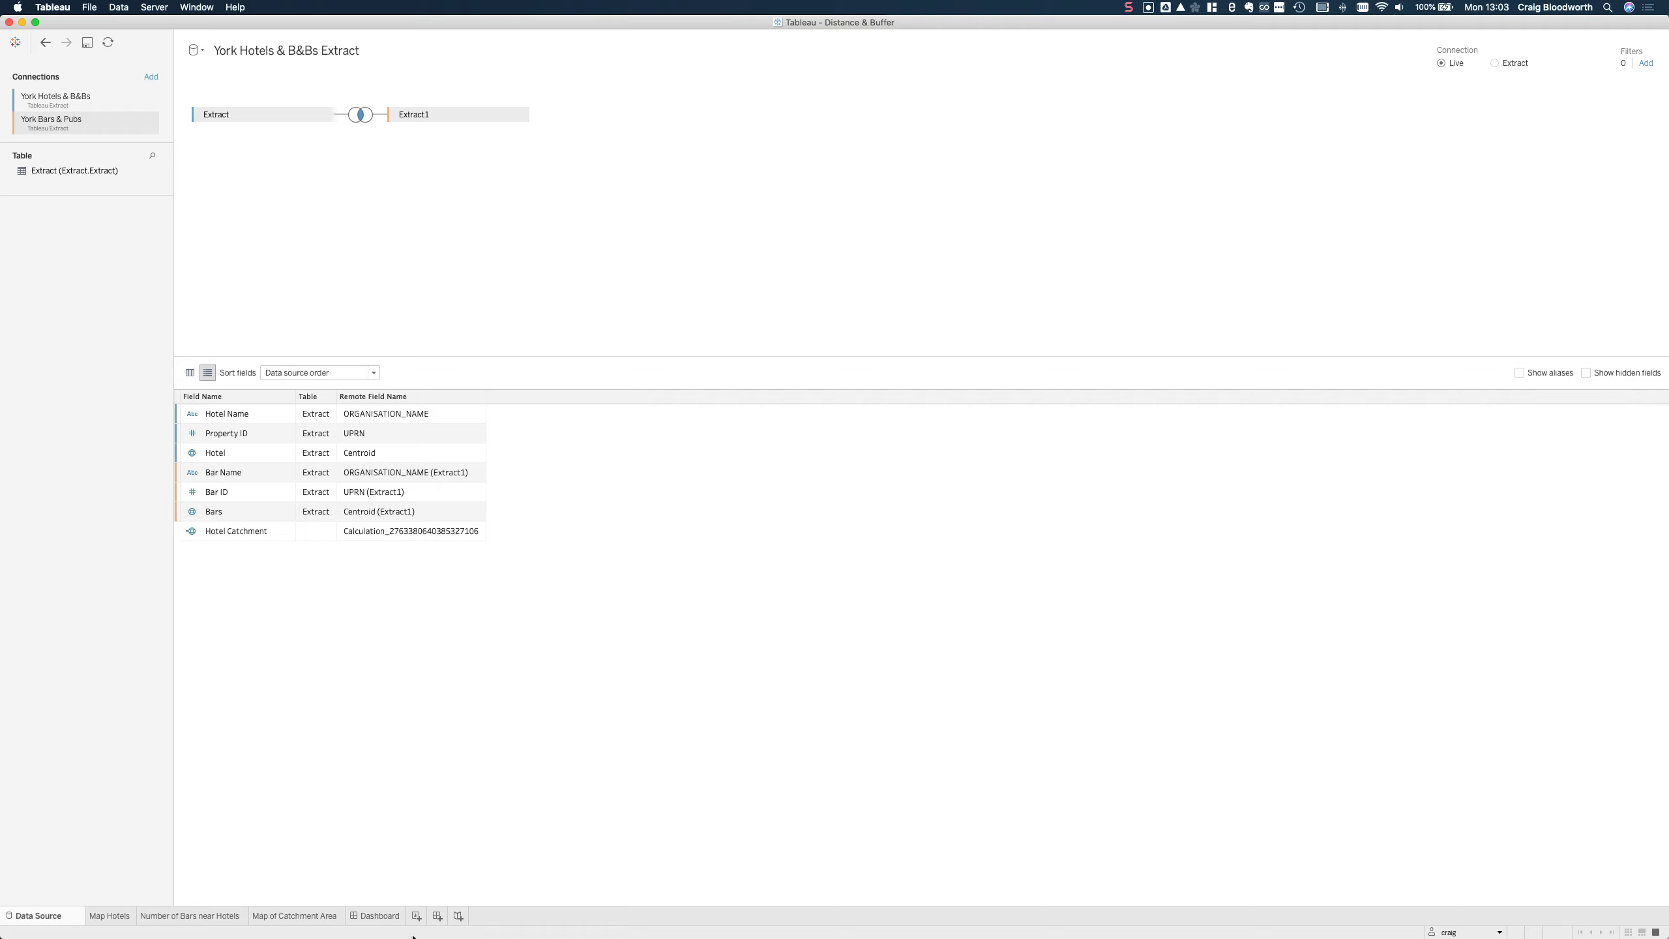
Chart Number of Records by Hotel Name and Property ID, excluding Null, sorted descending
click(172, 916)
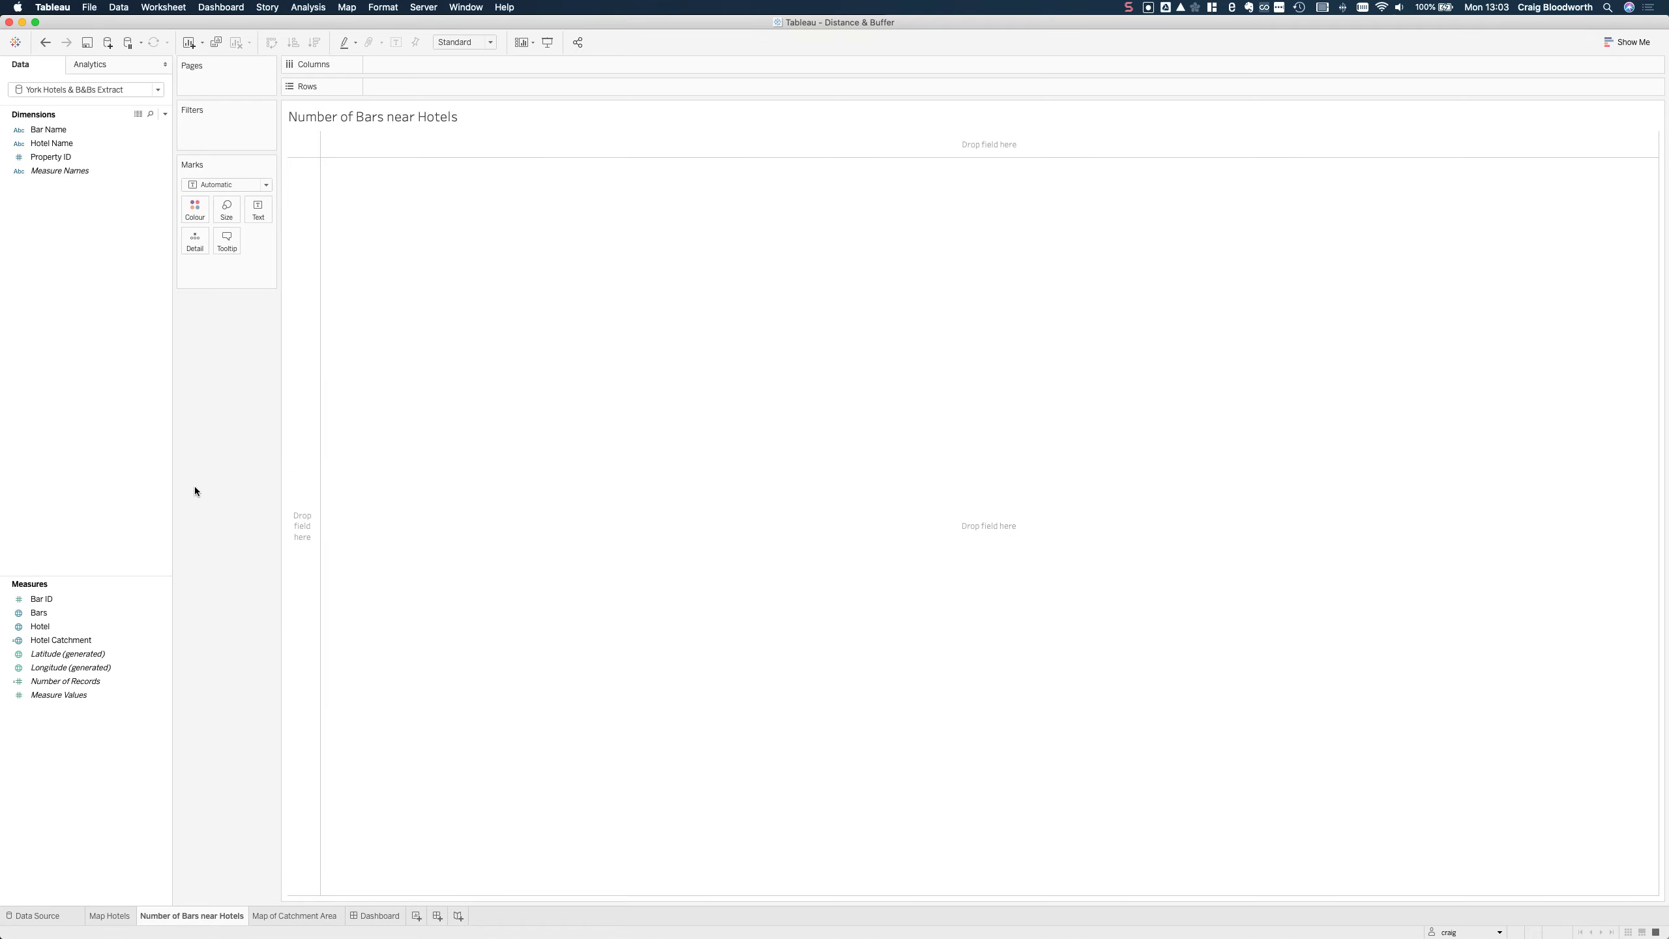
drag(56, 143, 311, 214)
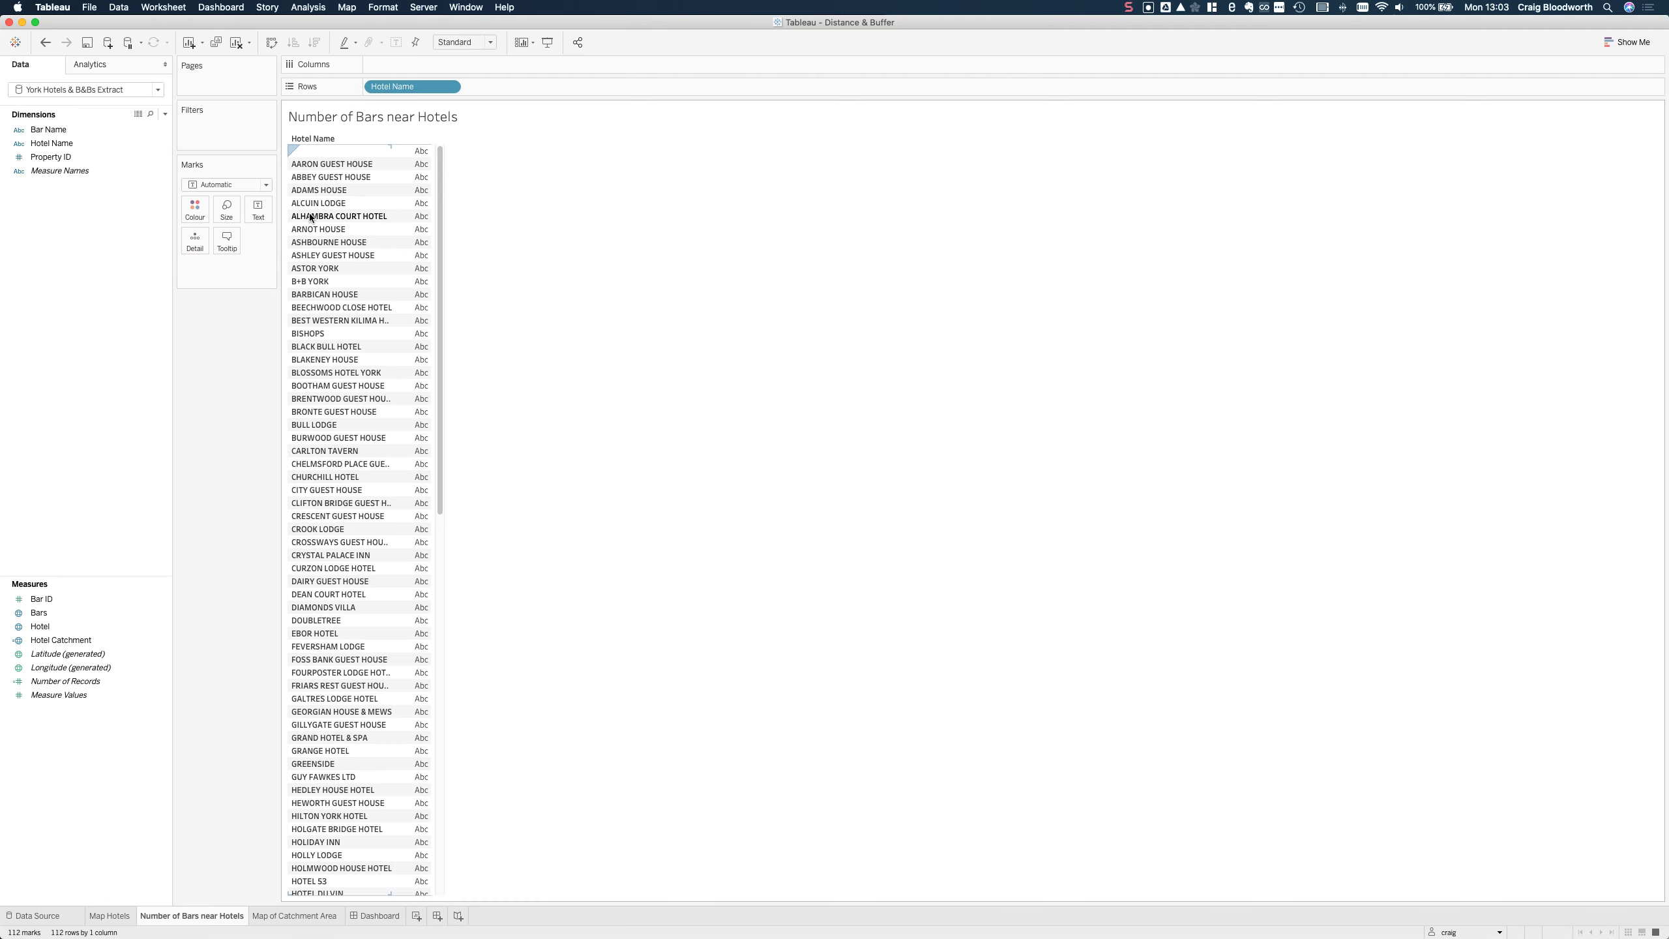
right_click(330, 156)
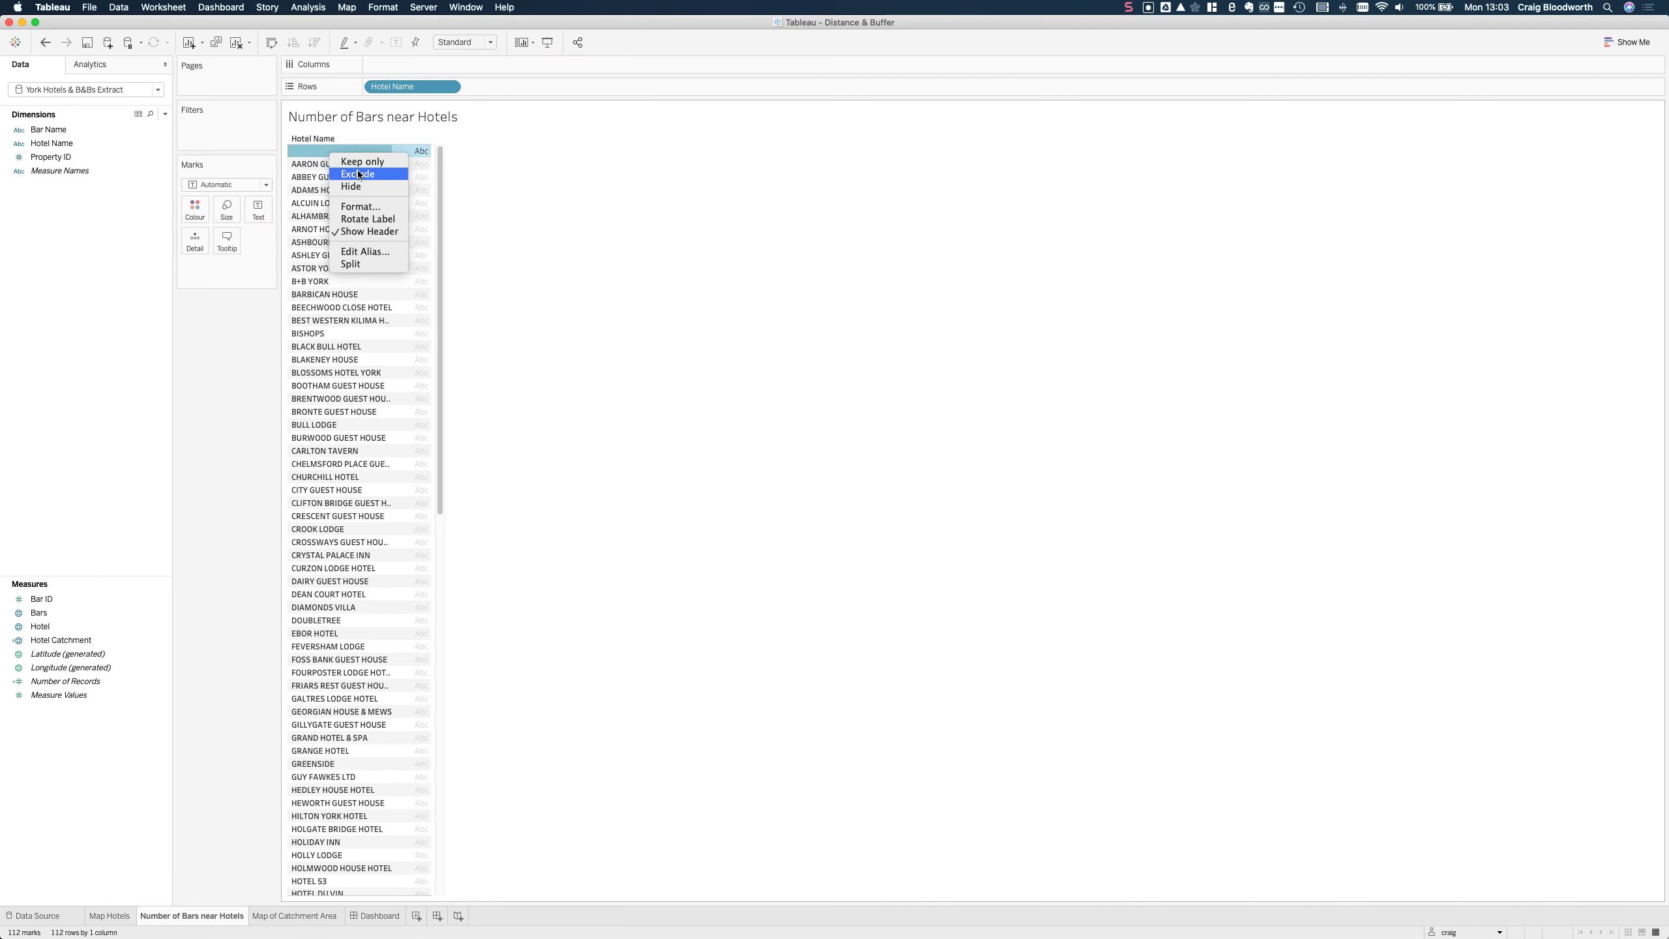
click(358, 175)
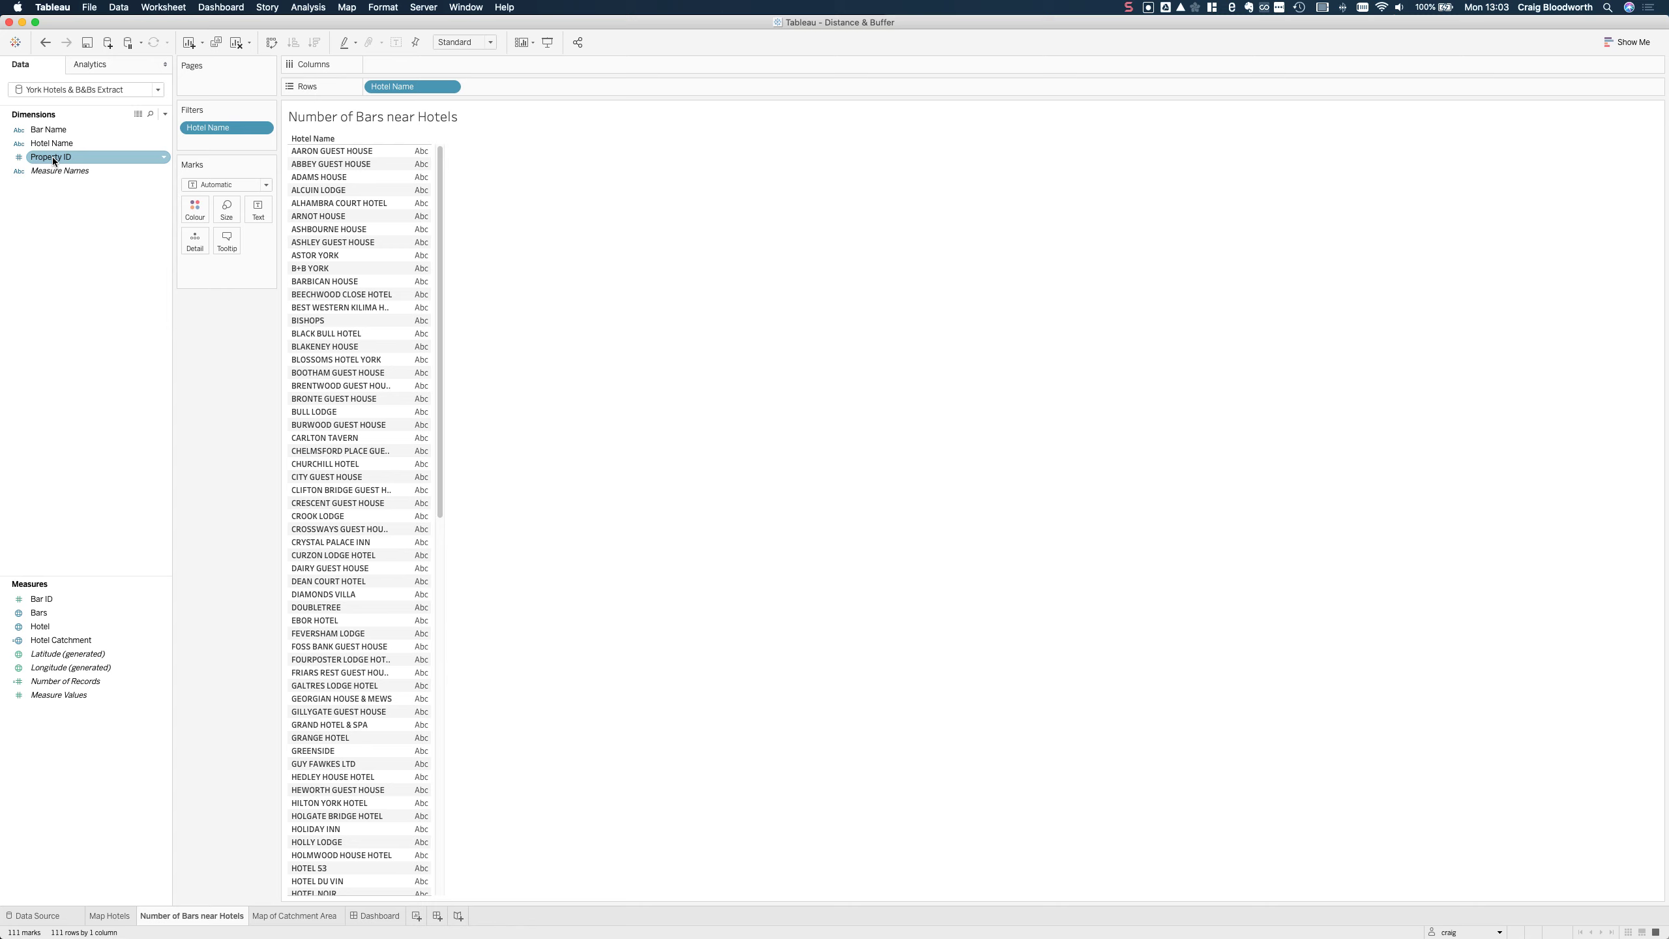
drag(53, 158, 360, 85)
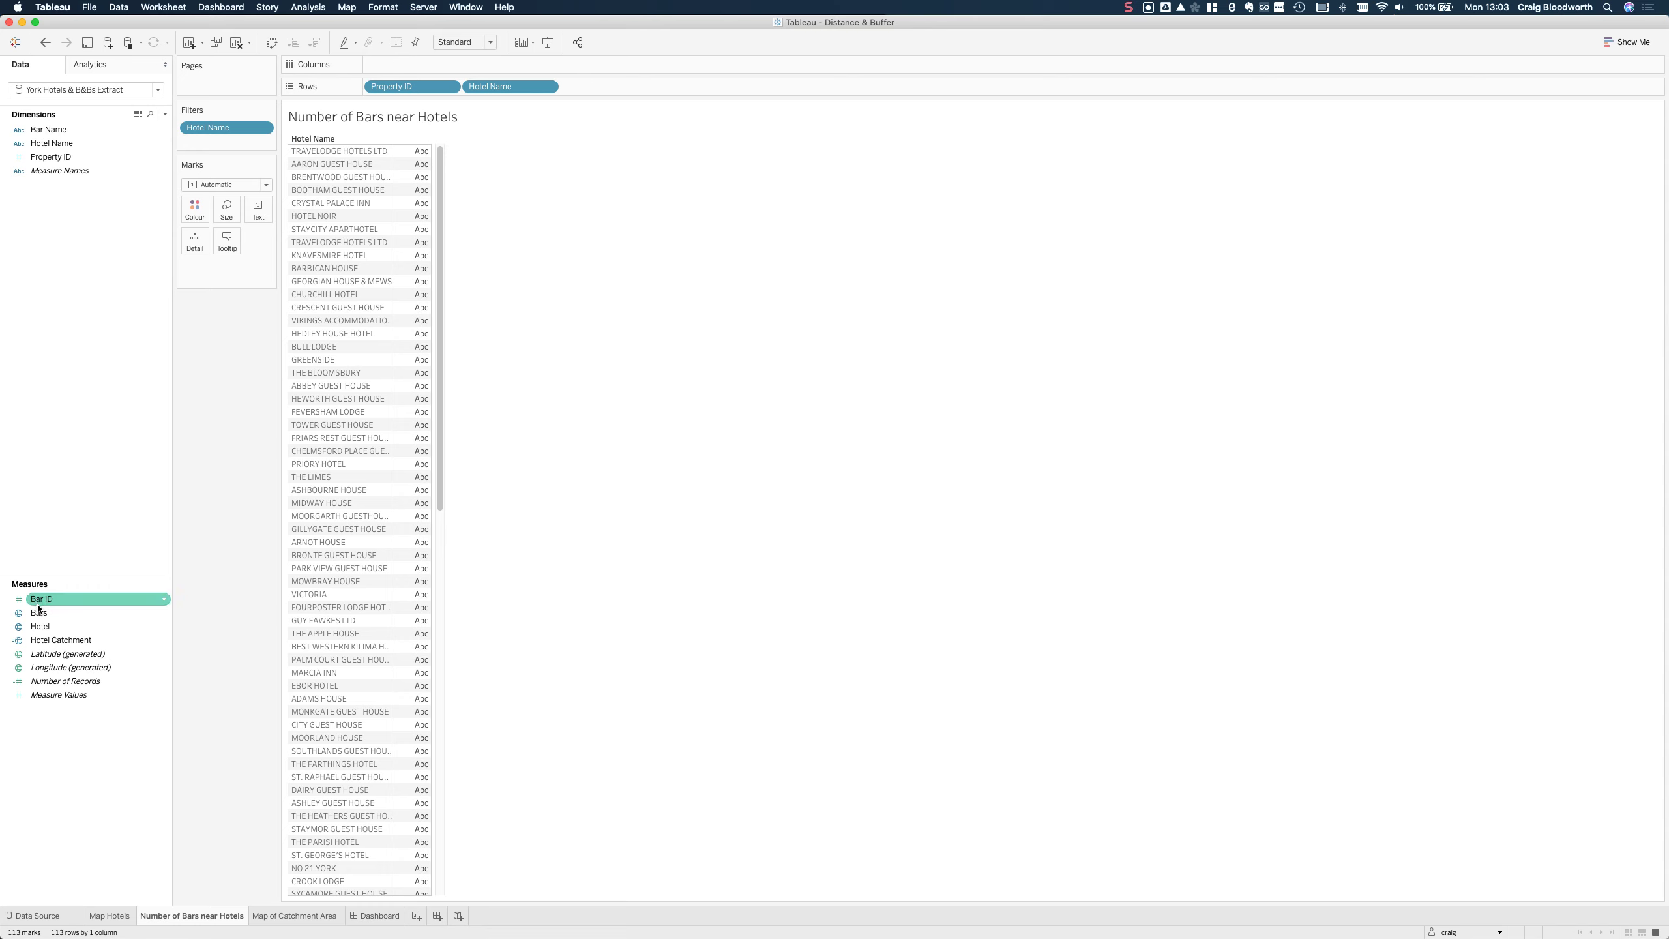
drag(54, 688, 407, 67)
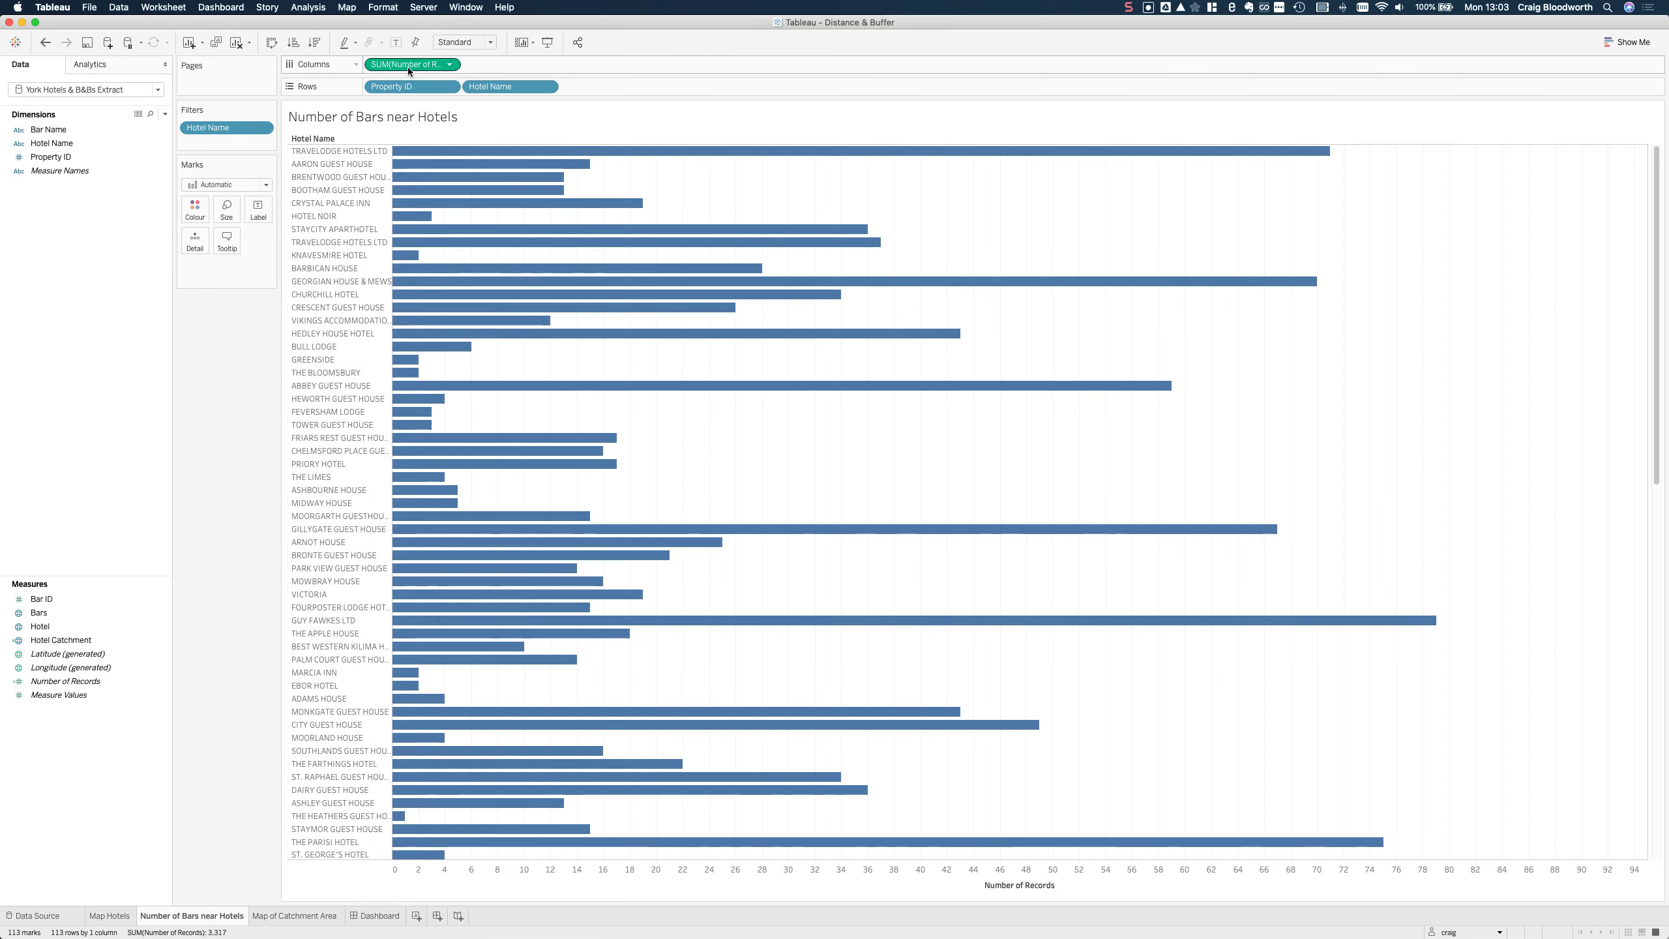
click(316, 42)
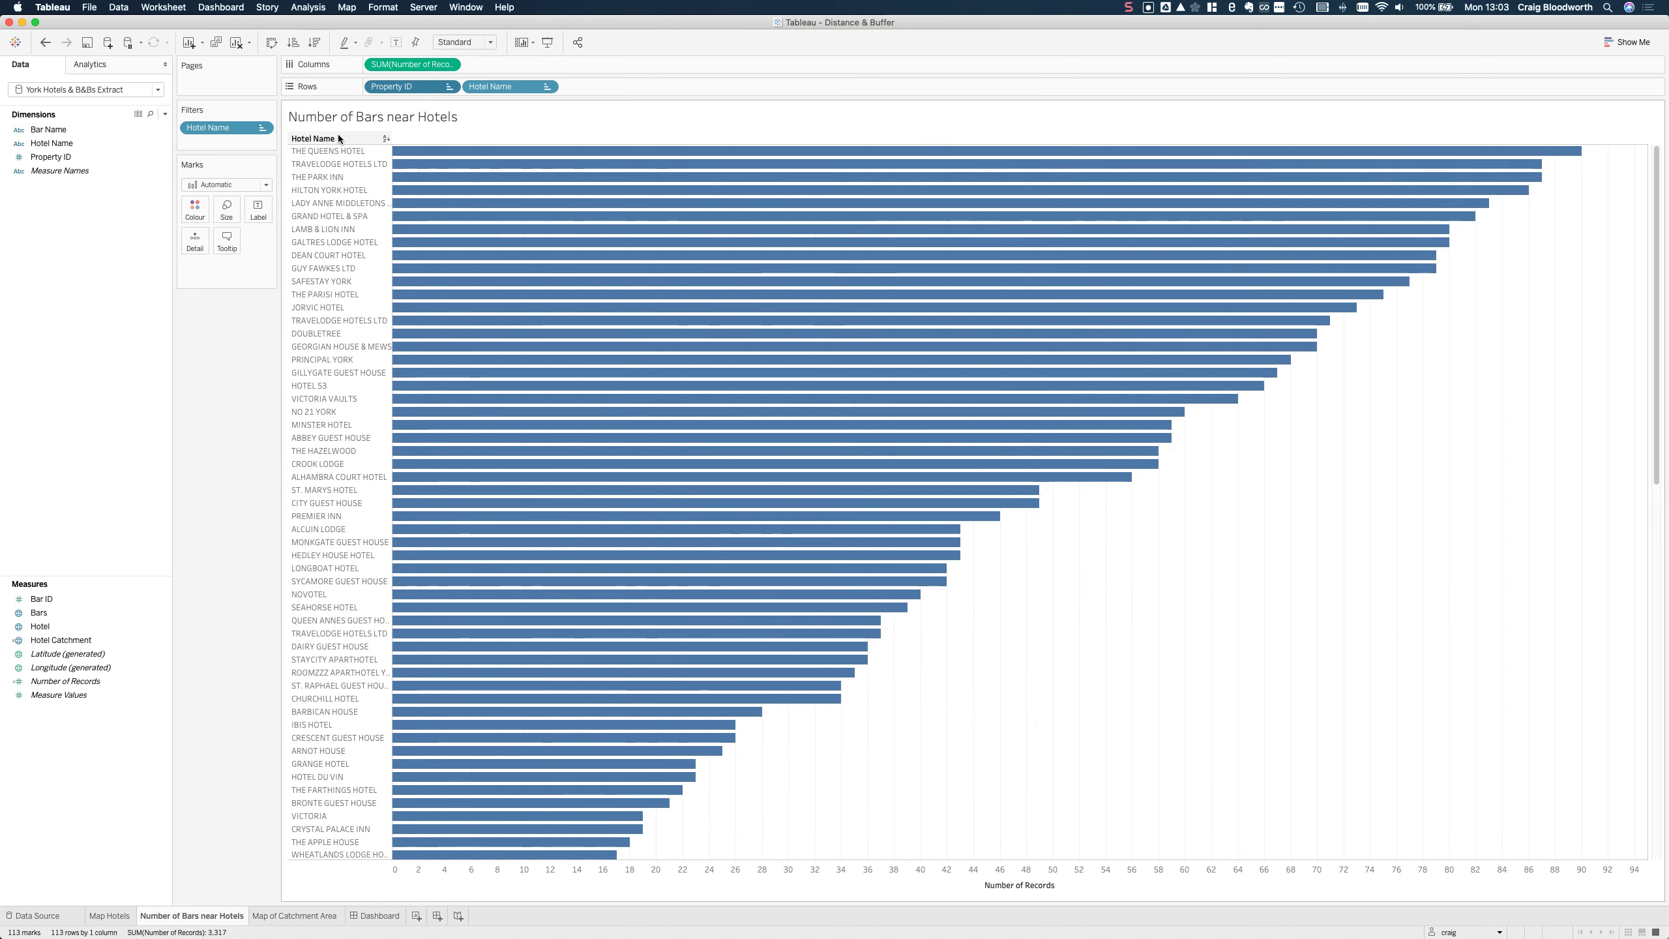
Select the top two hotels' bars to inspect their counts, then clear the selection
click(412, 156)
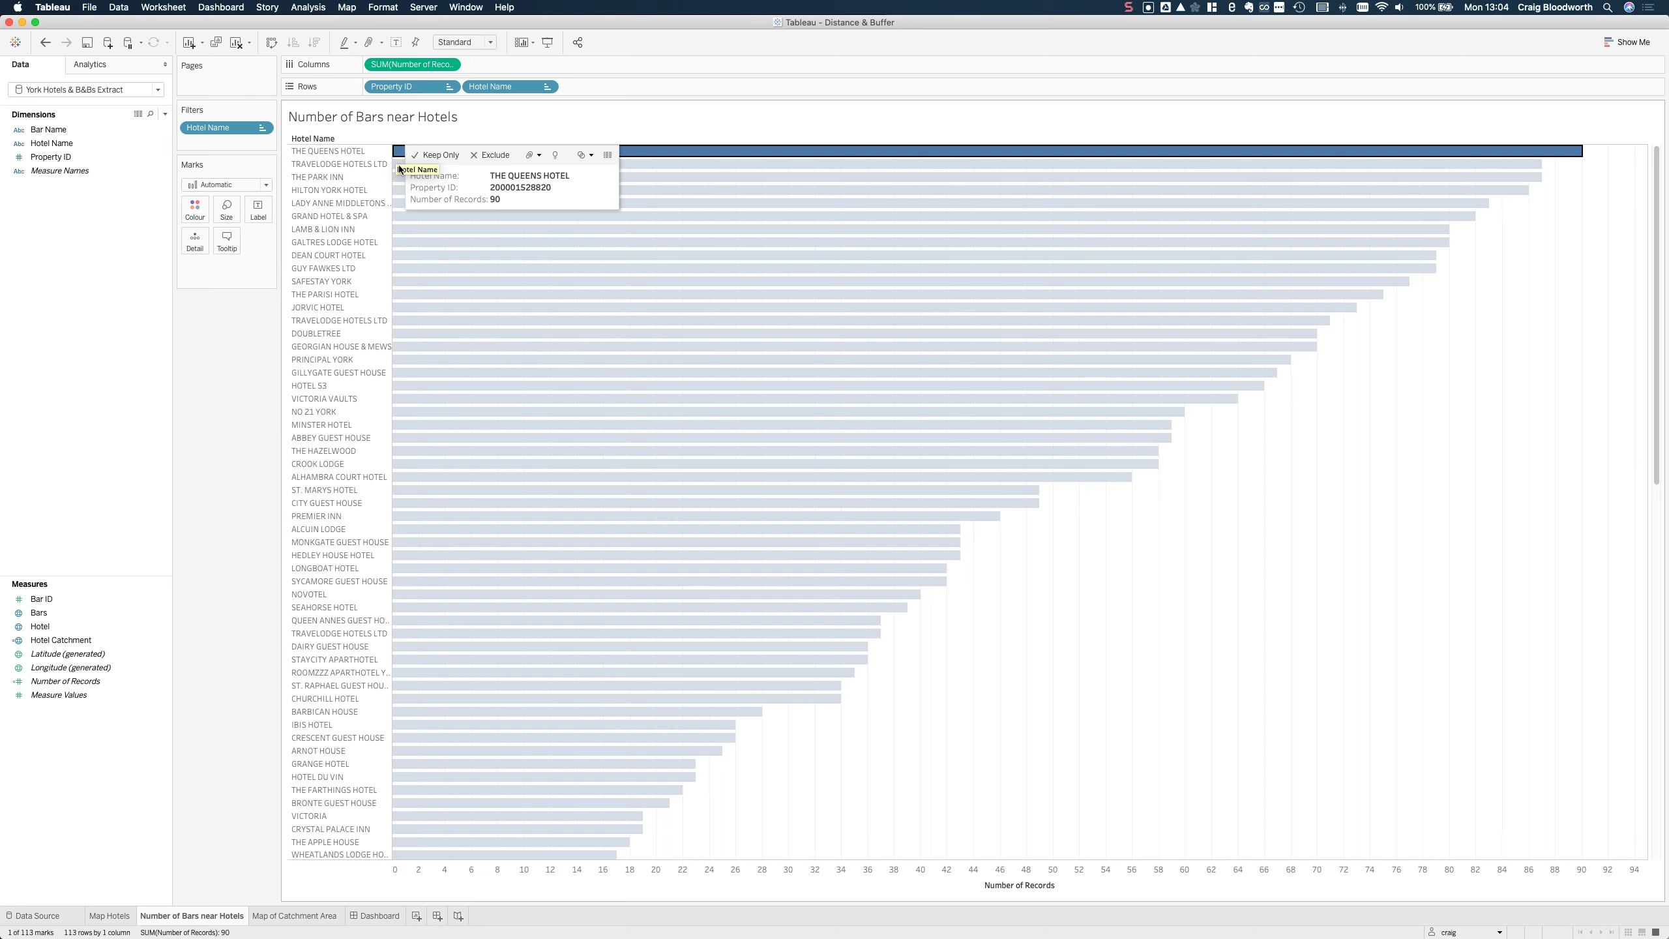
click(410, 165)
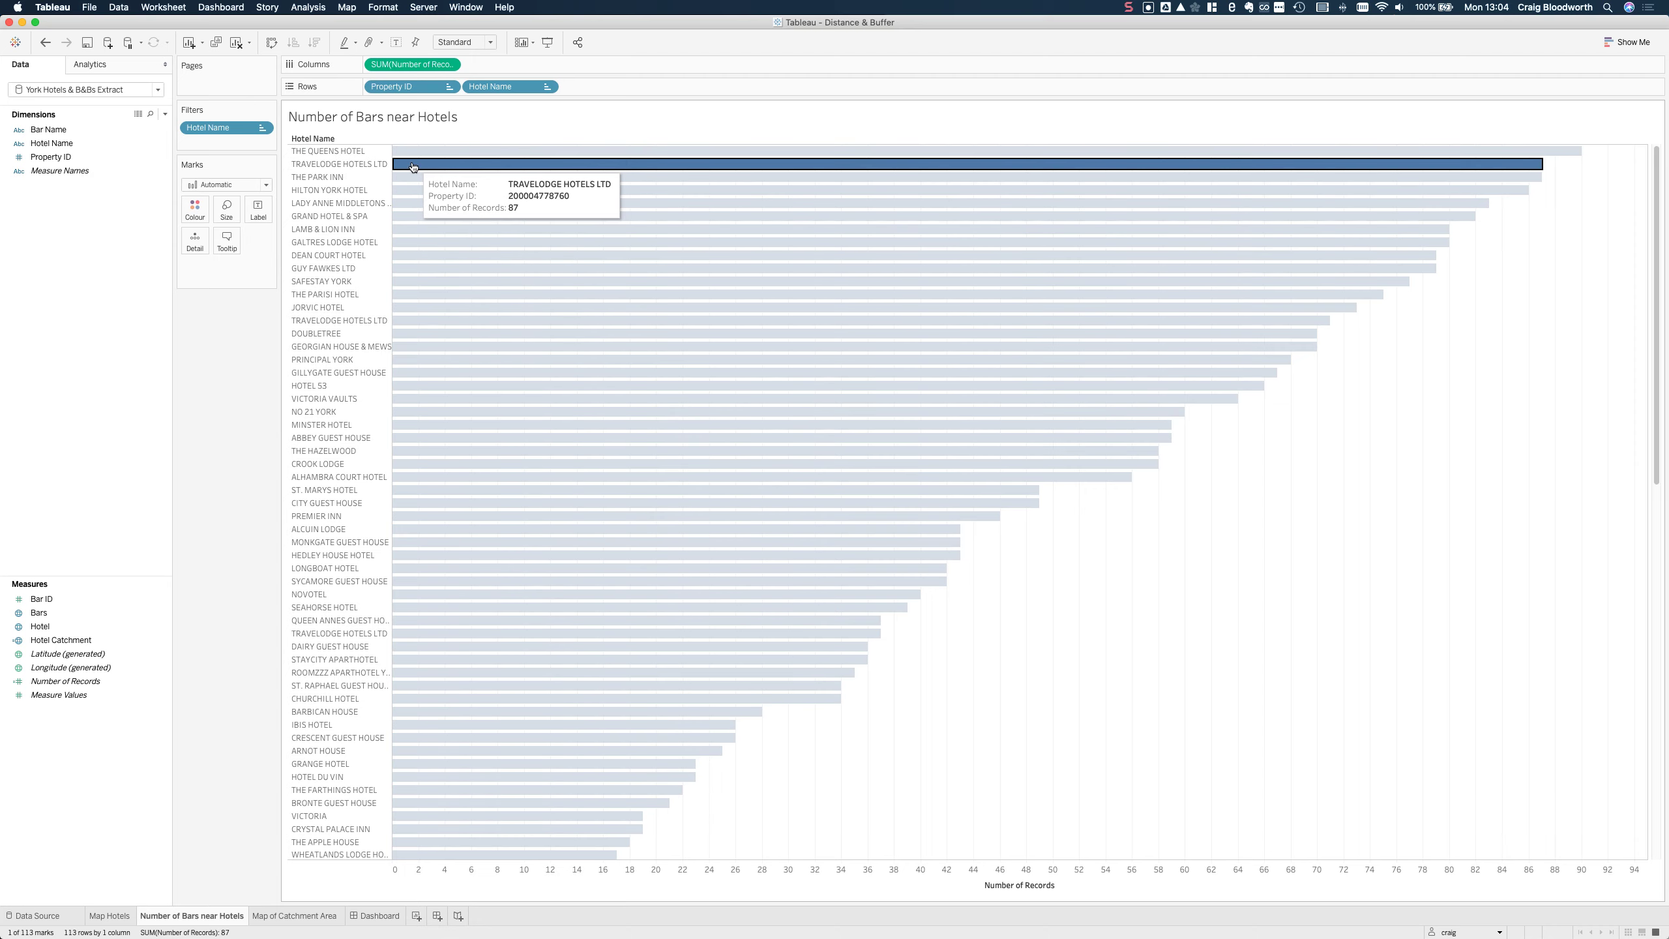
scroll(687, 547, down, 10)
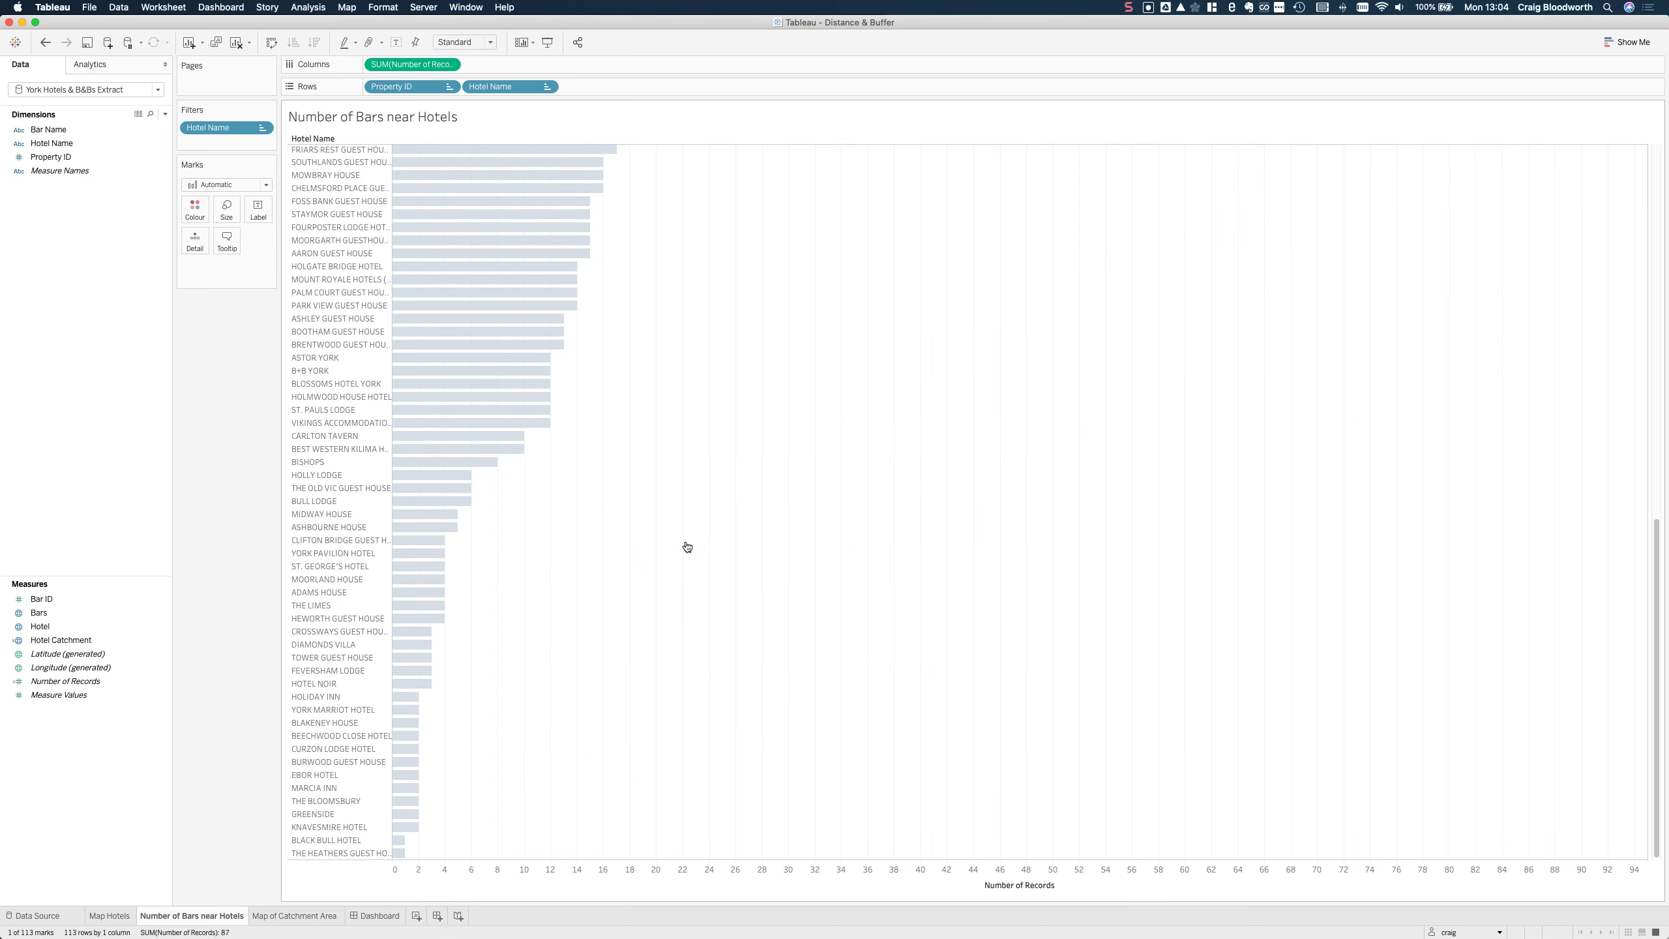
click(687, 547)
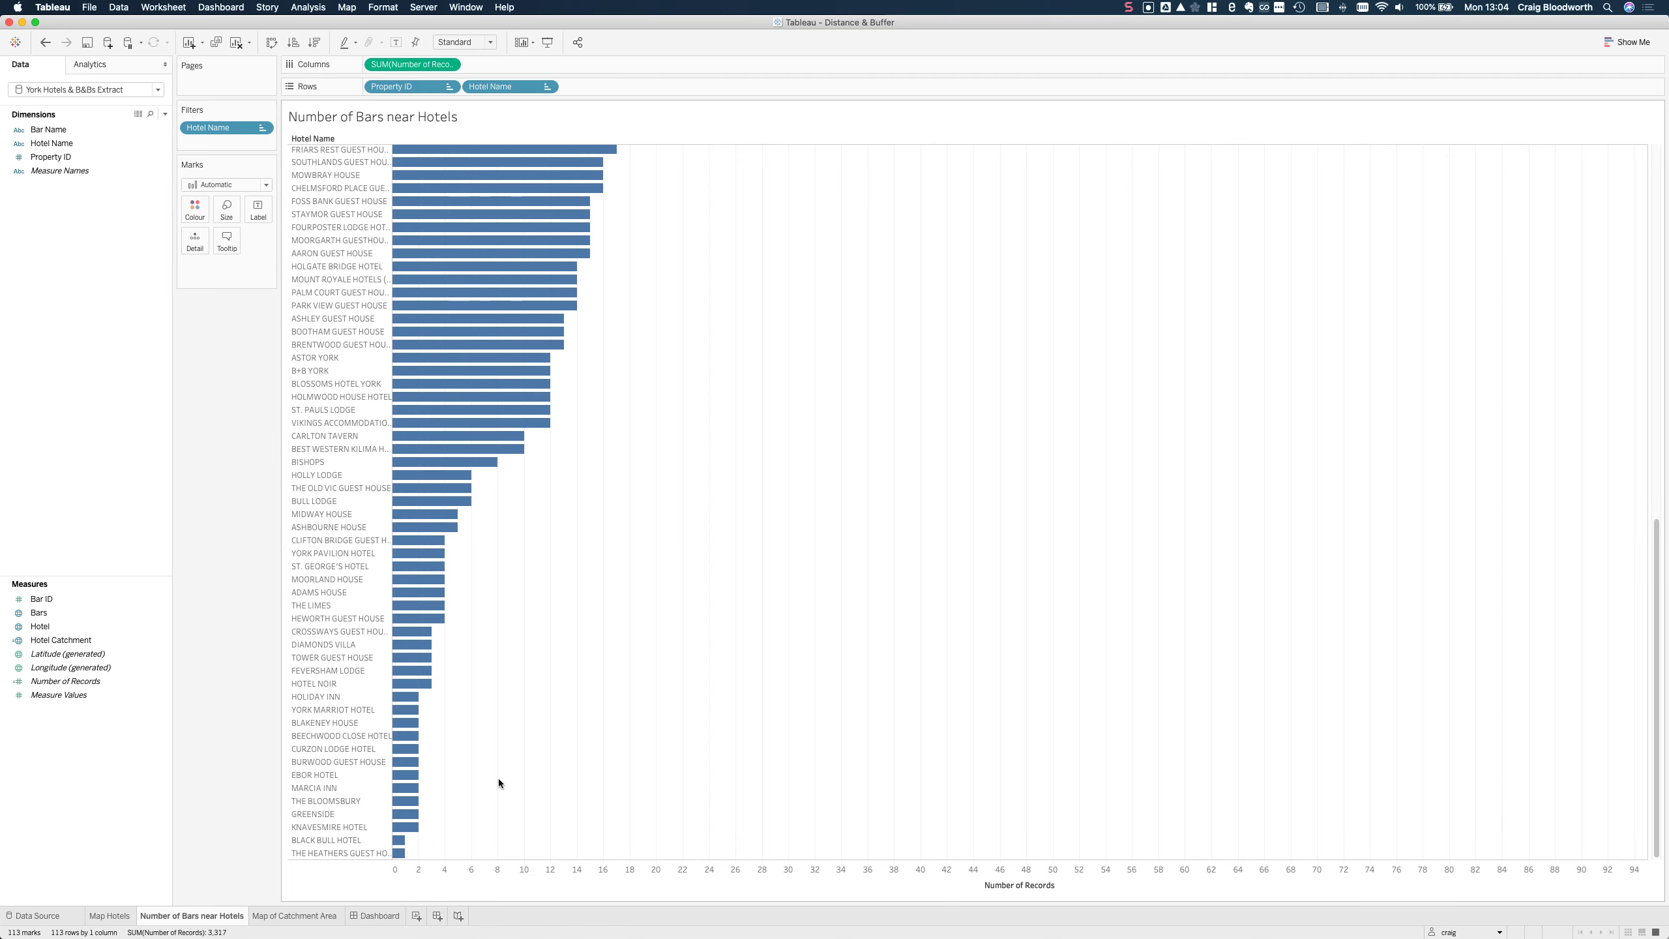
scroll(514, 726, up, 10)
click(282, 916)
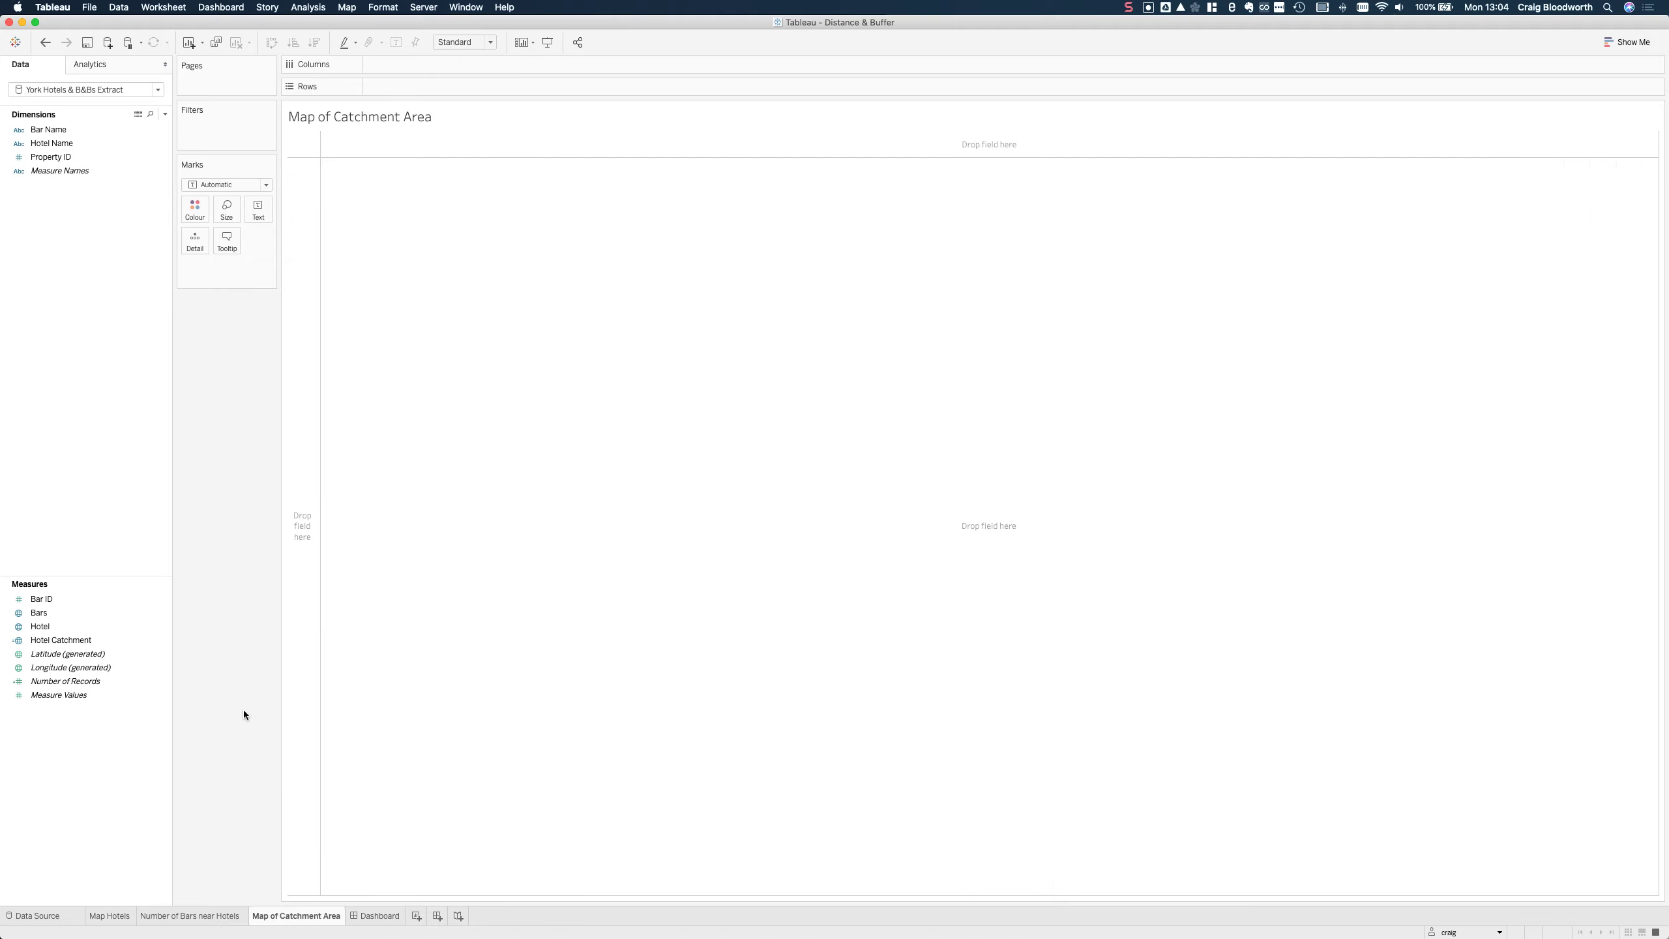
Map the Hotel Catchment circles and set their colour opacity to 0% for outlines only
click(86, 637)
click(87, 637)
double_click(71, 640)
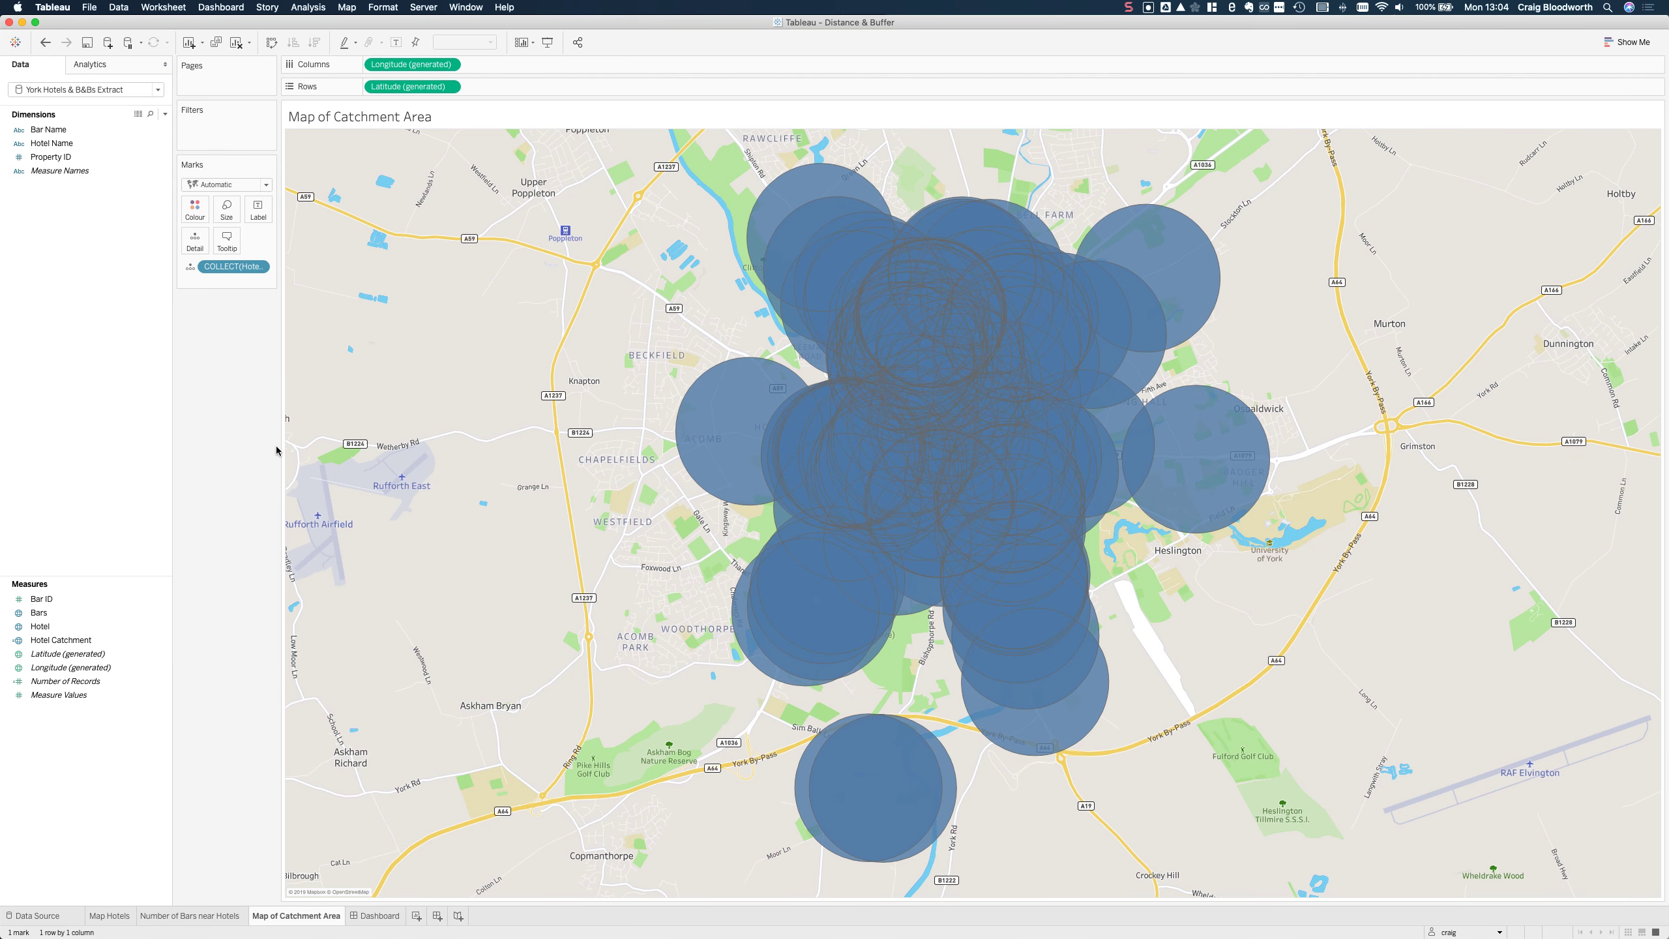
click(197, 211)
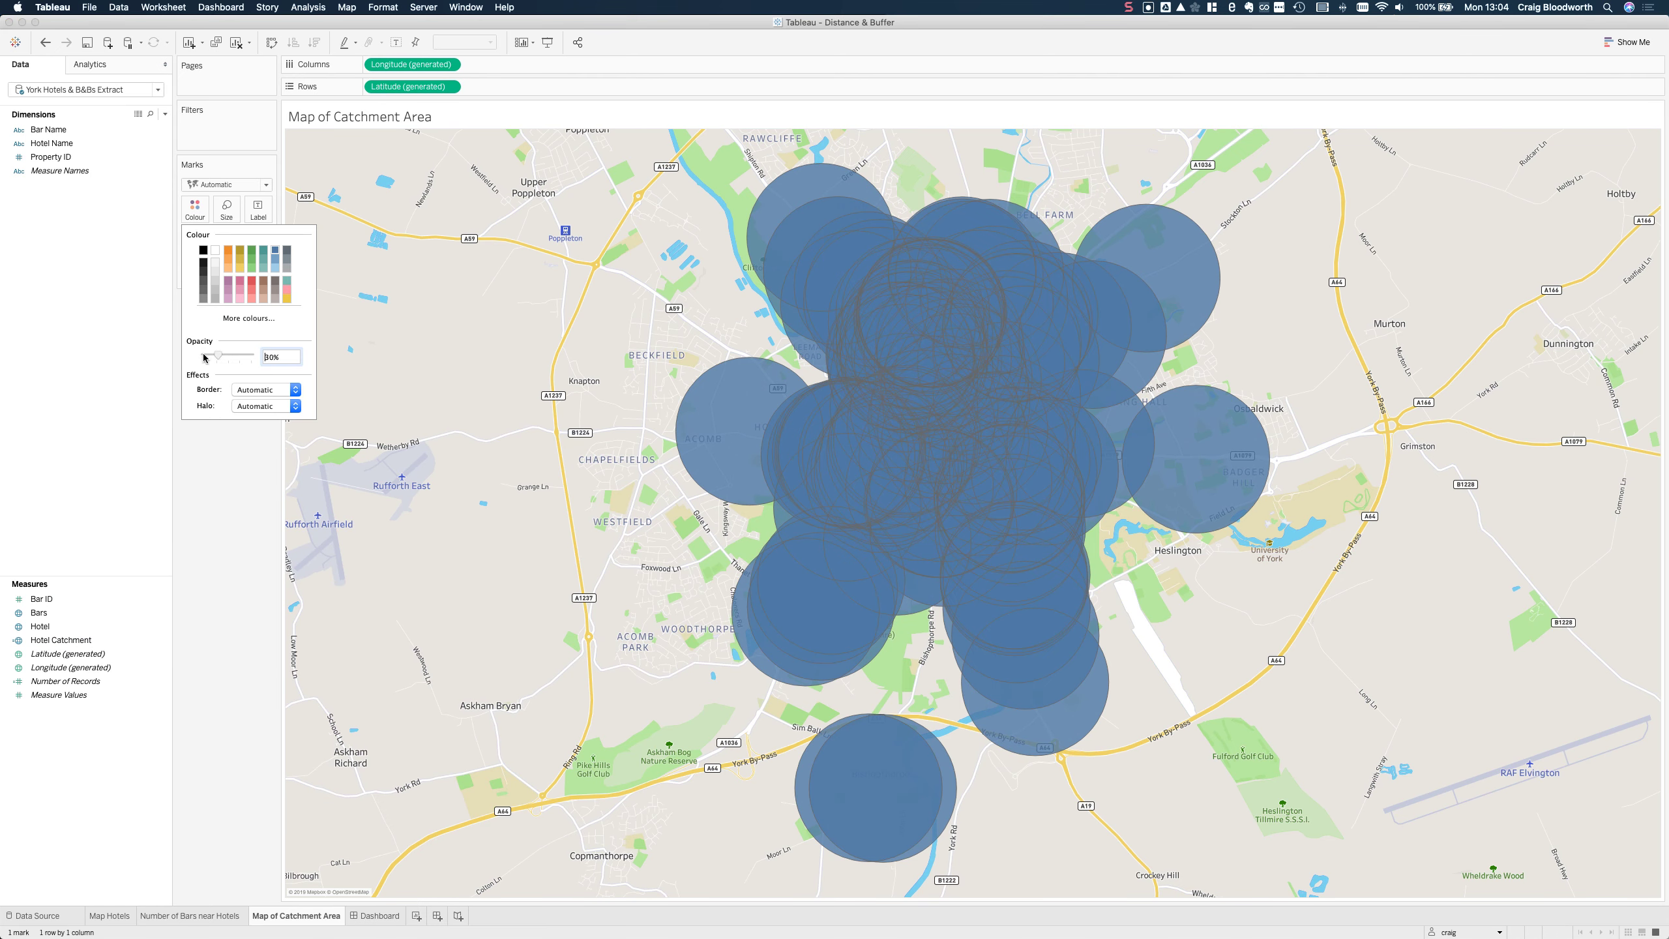
drag(204, 357, 188, 358)
click(238, 511)
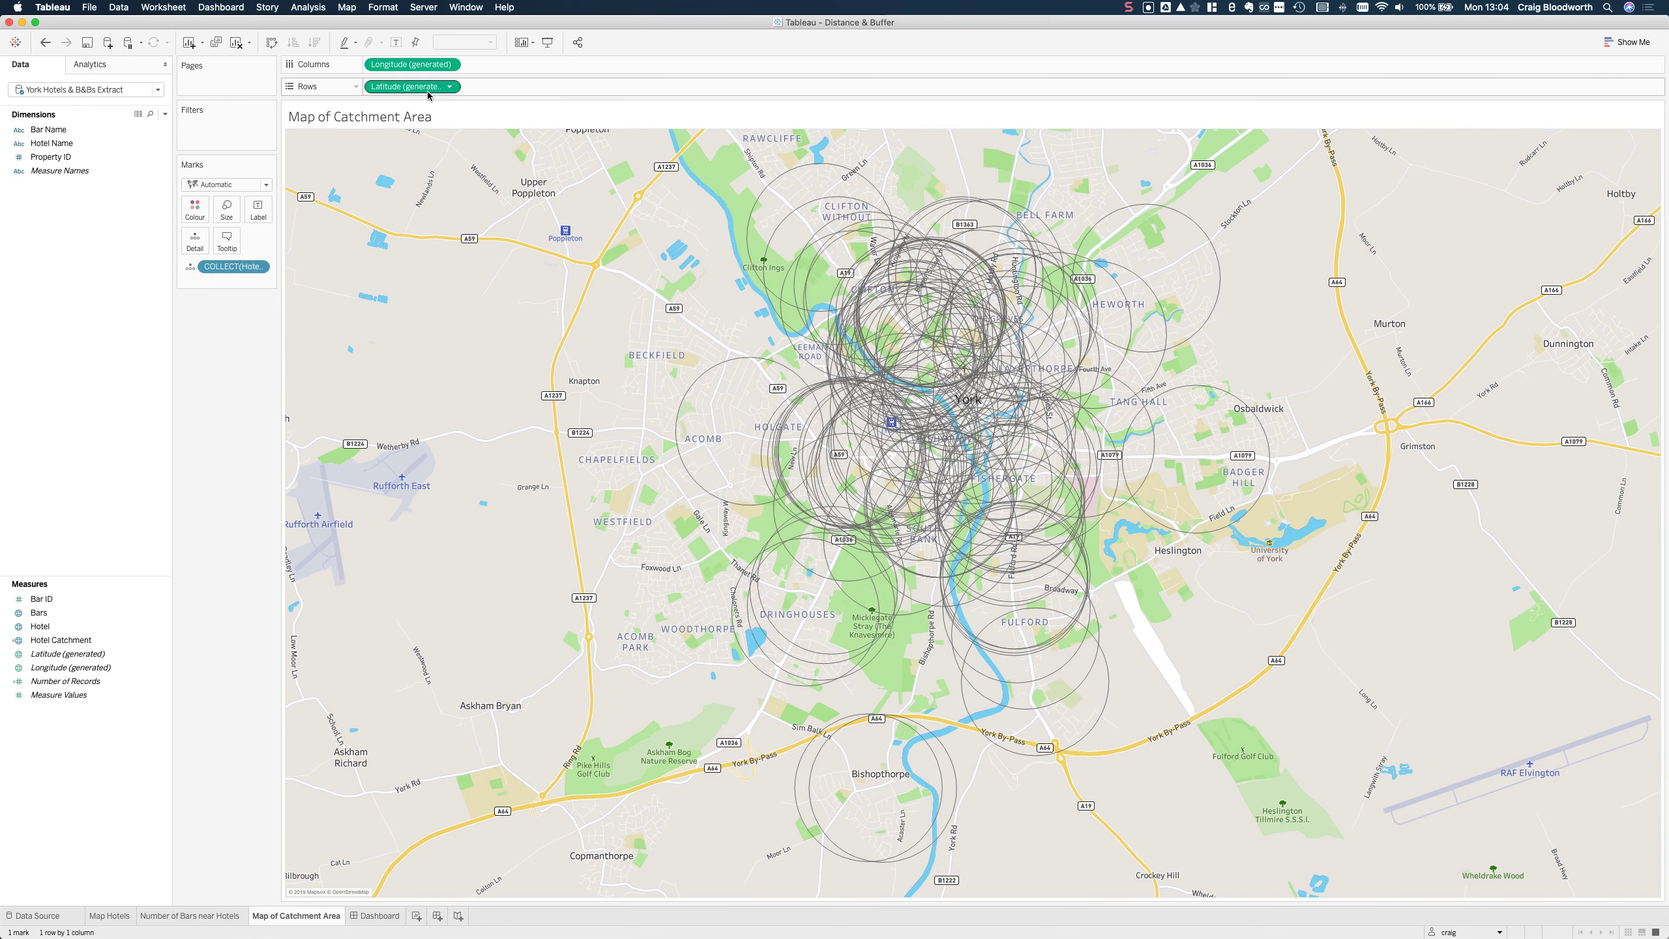
Duplicate Latitude on Rows and plot the collected Bars locations on the second map layer
drag(427, 94, 519, 88)
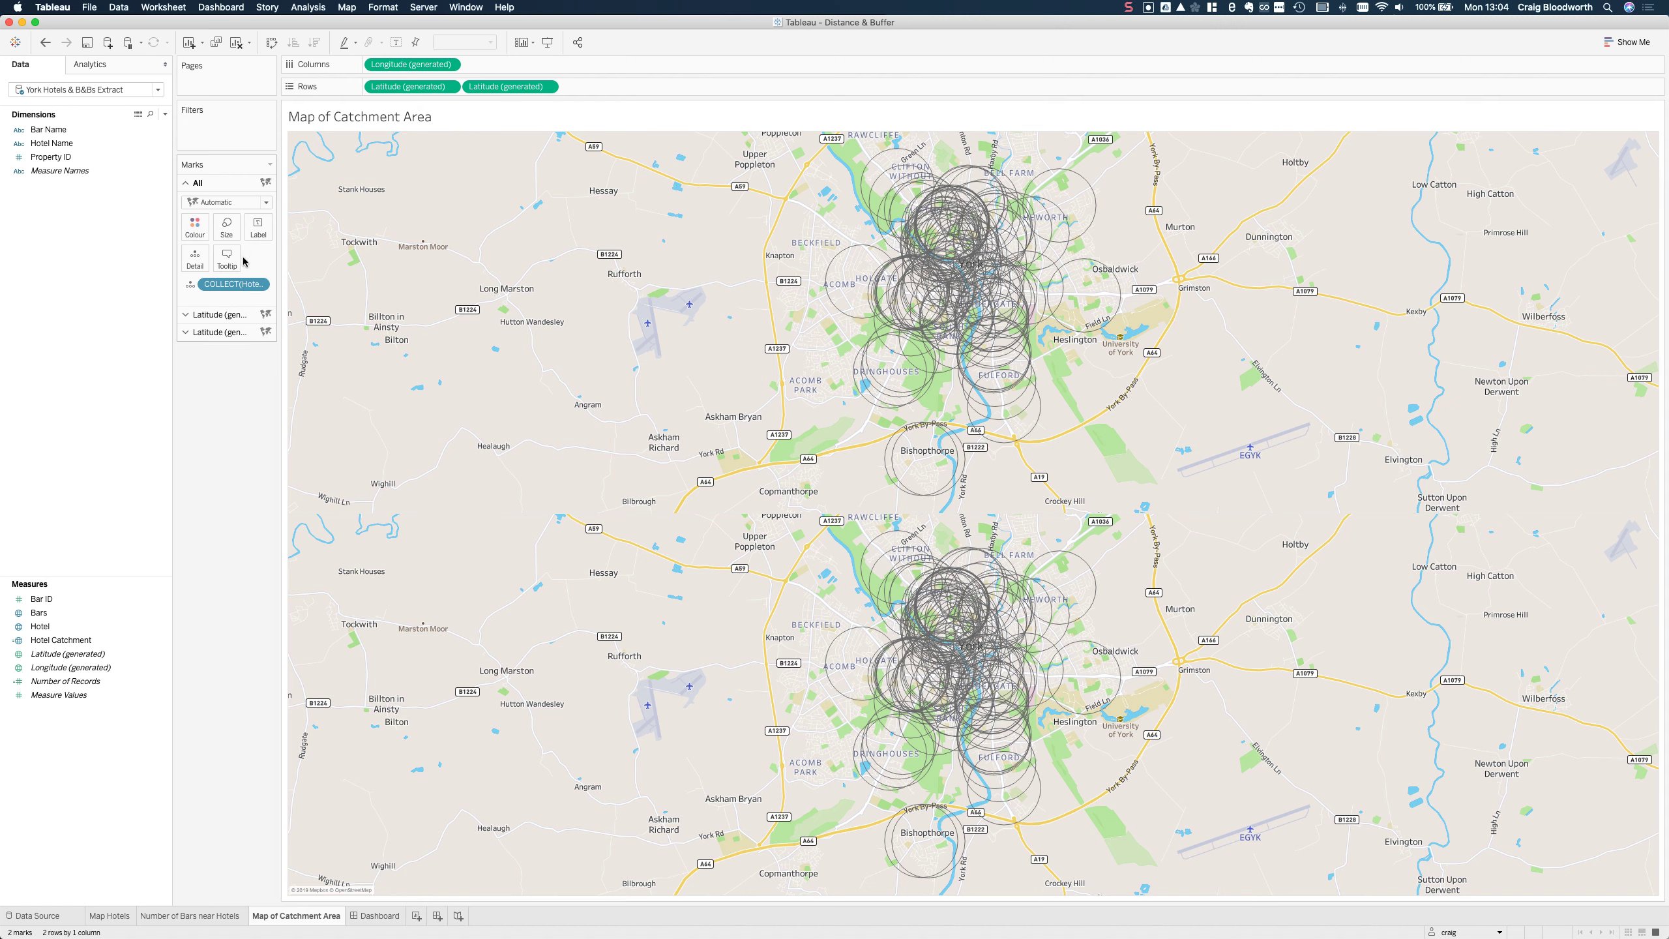
click(217, 332)
click(72, 640)
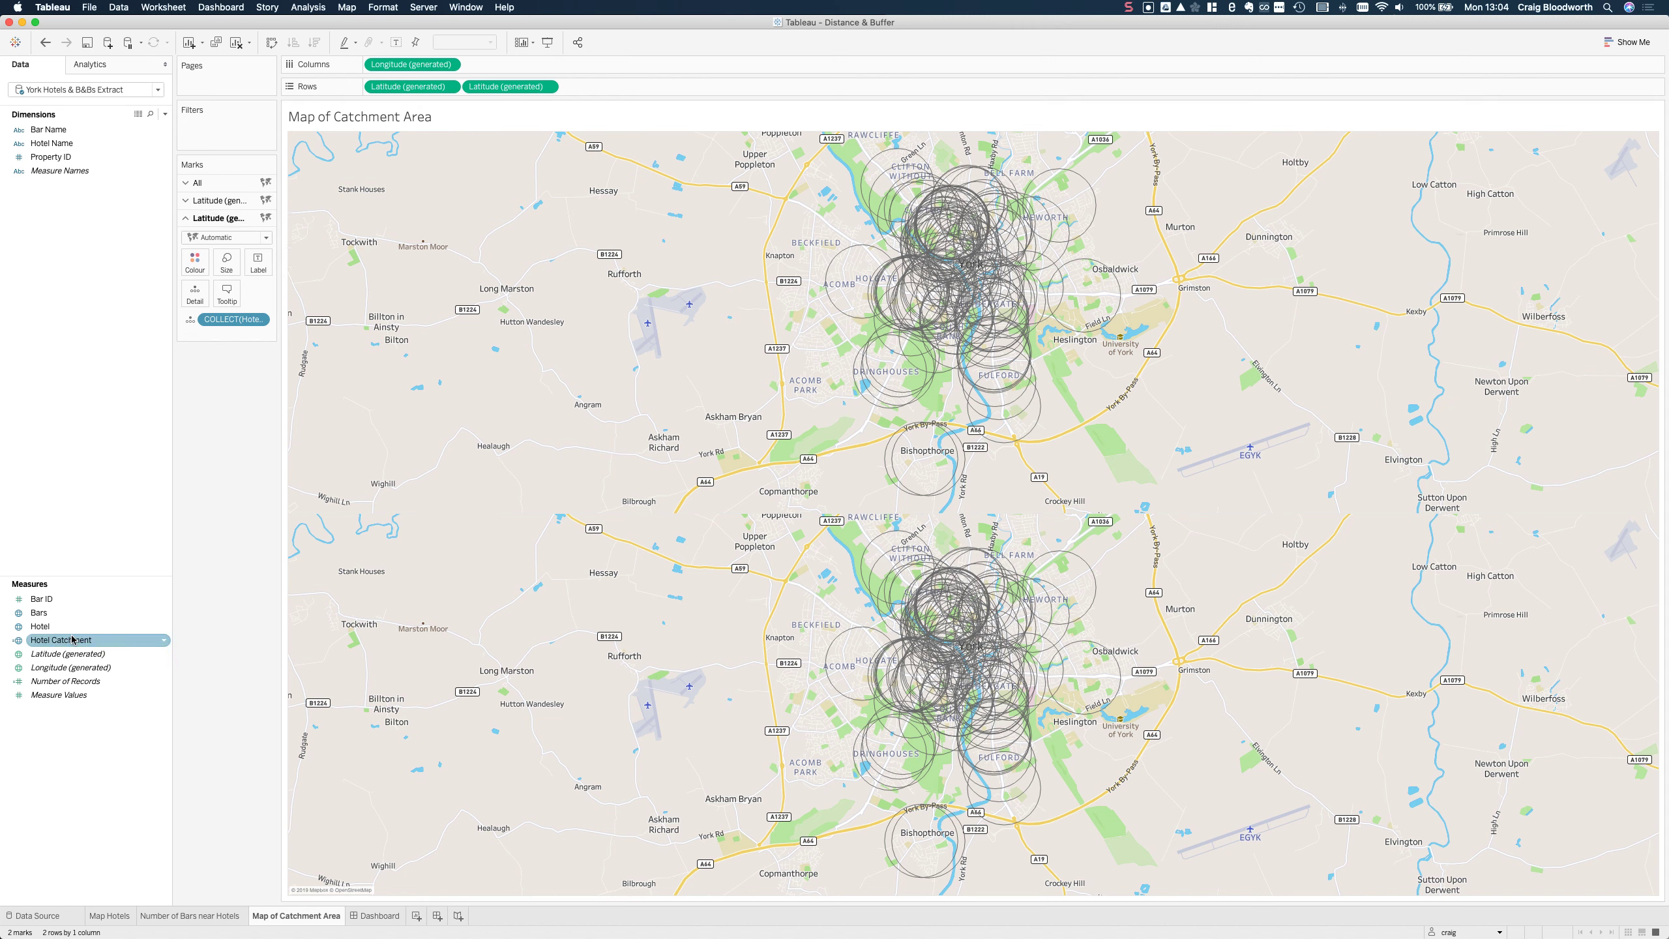
click(73, 627)
drag(58, 613, 229, 322)
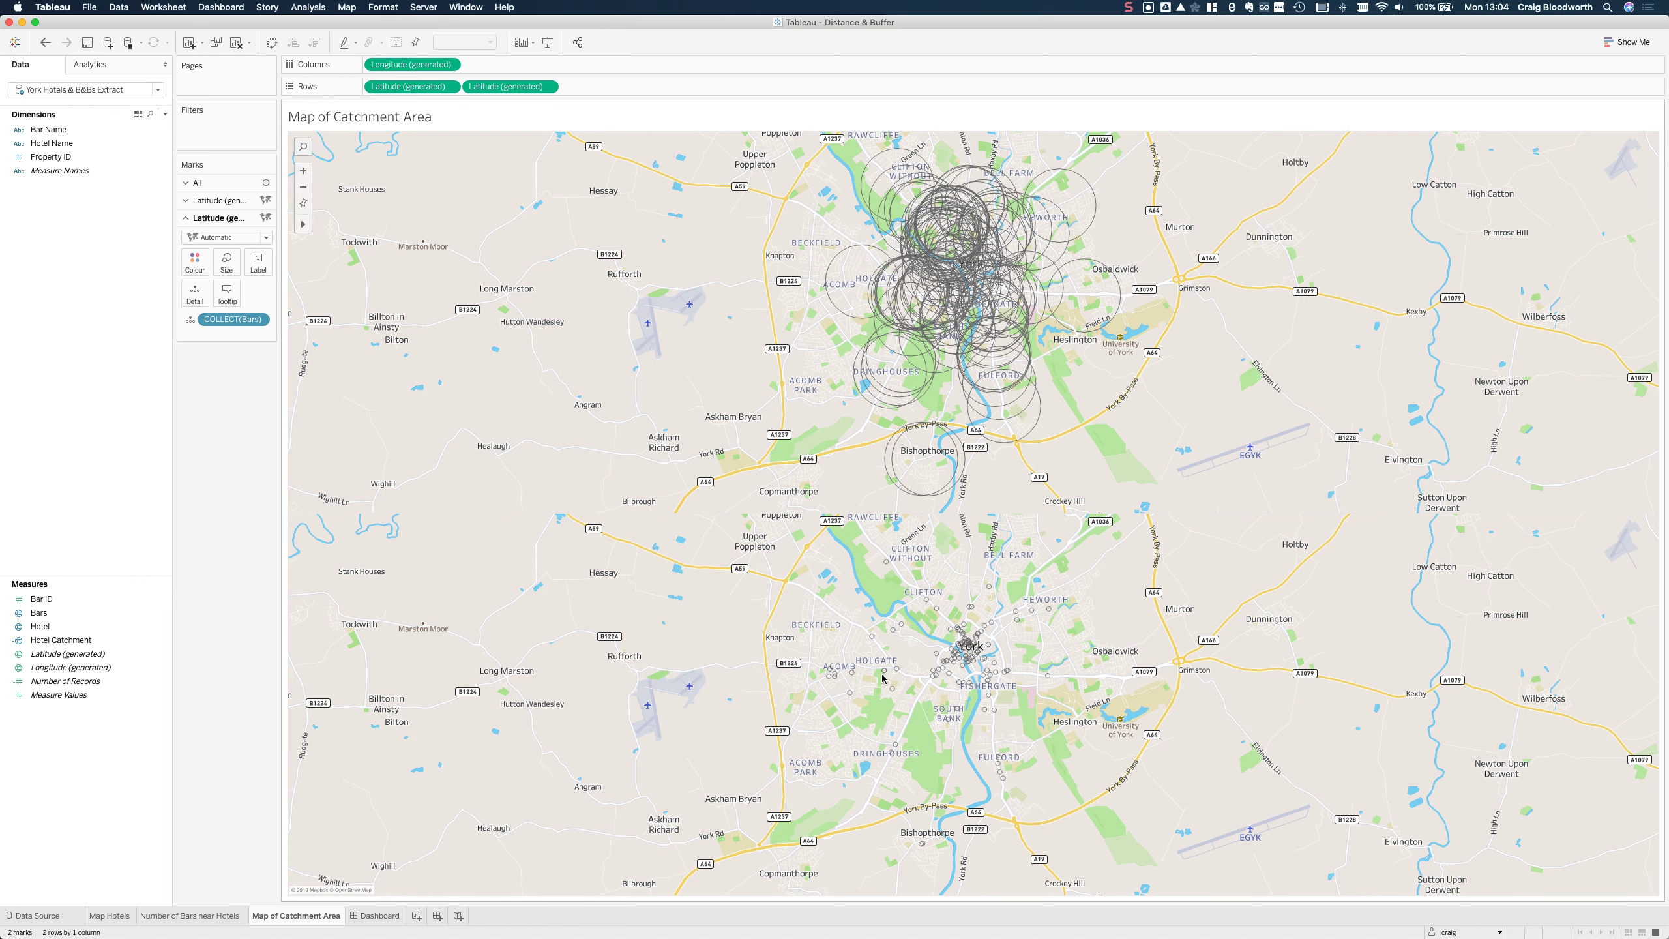
Make Bar ID a dimension on Detail and show bars as Circle marks at 88% opacity
drag(46, 599, 88, 190)
drag(63, 130, 224, 335)
click(227, 237)
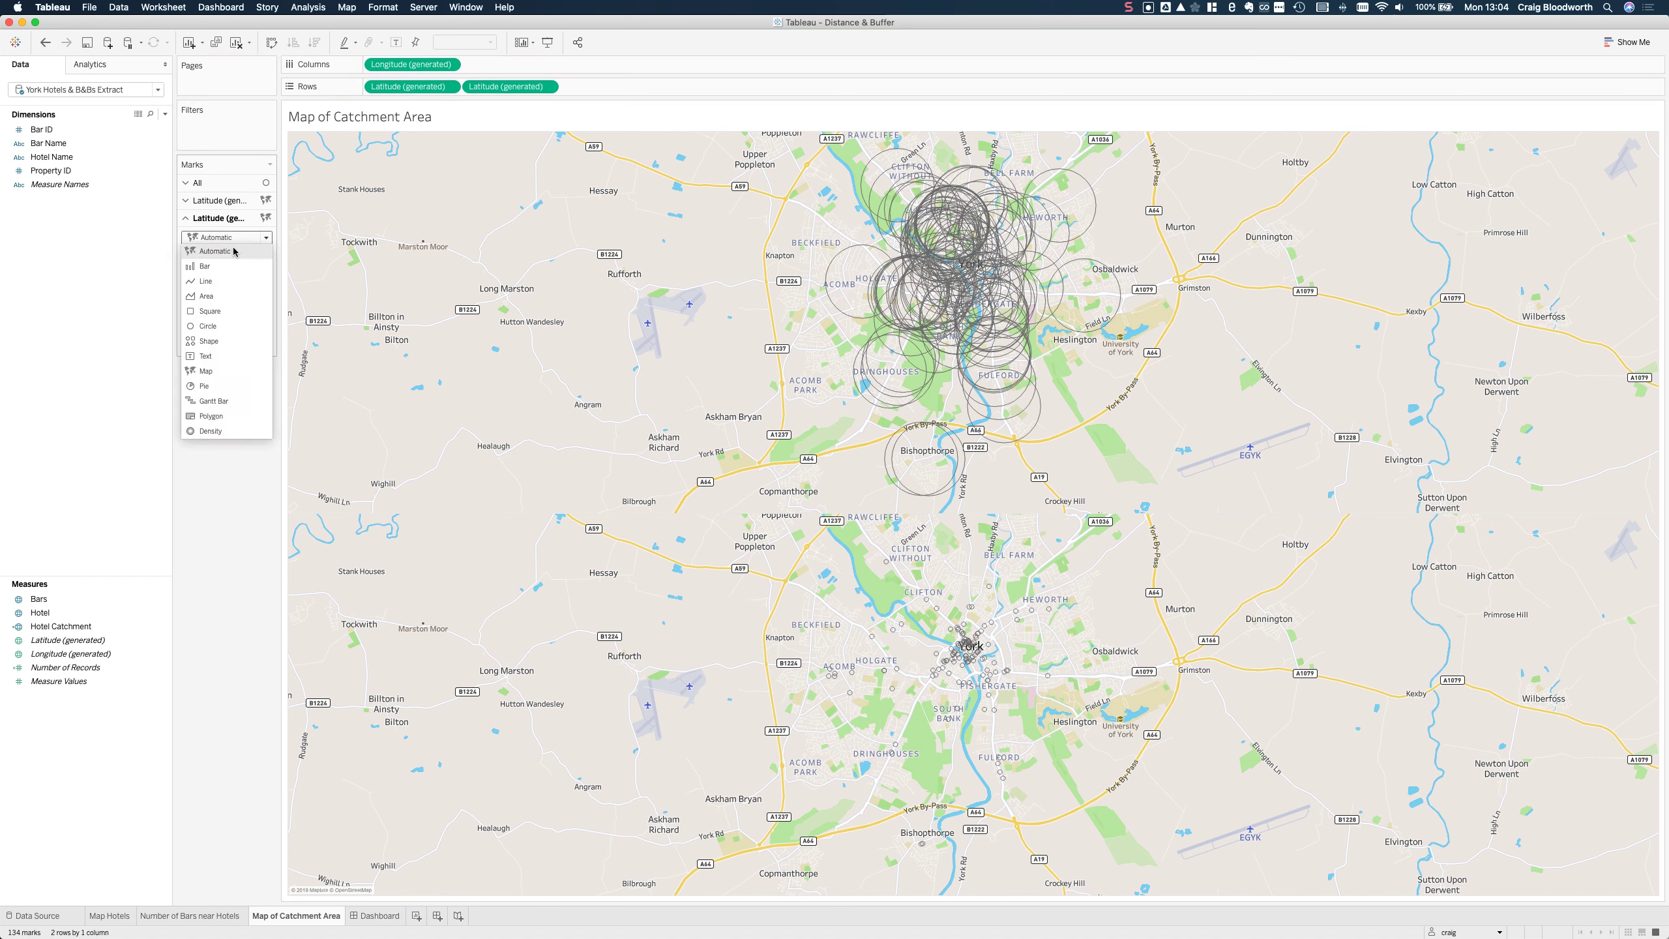
click(217, 328)
click(194, 261)
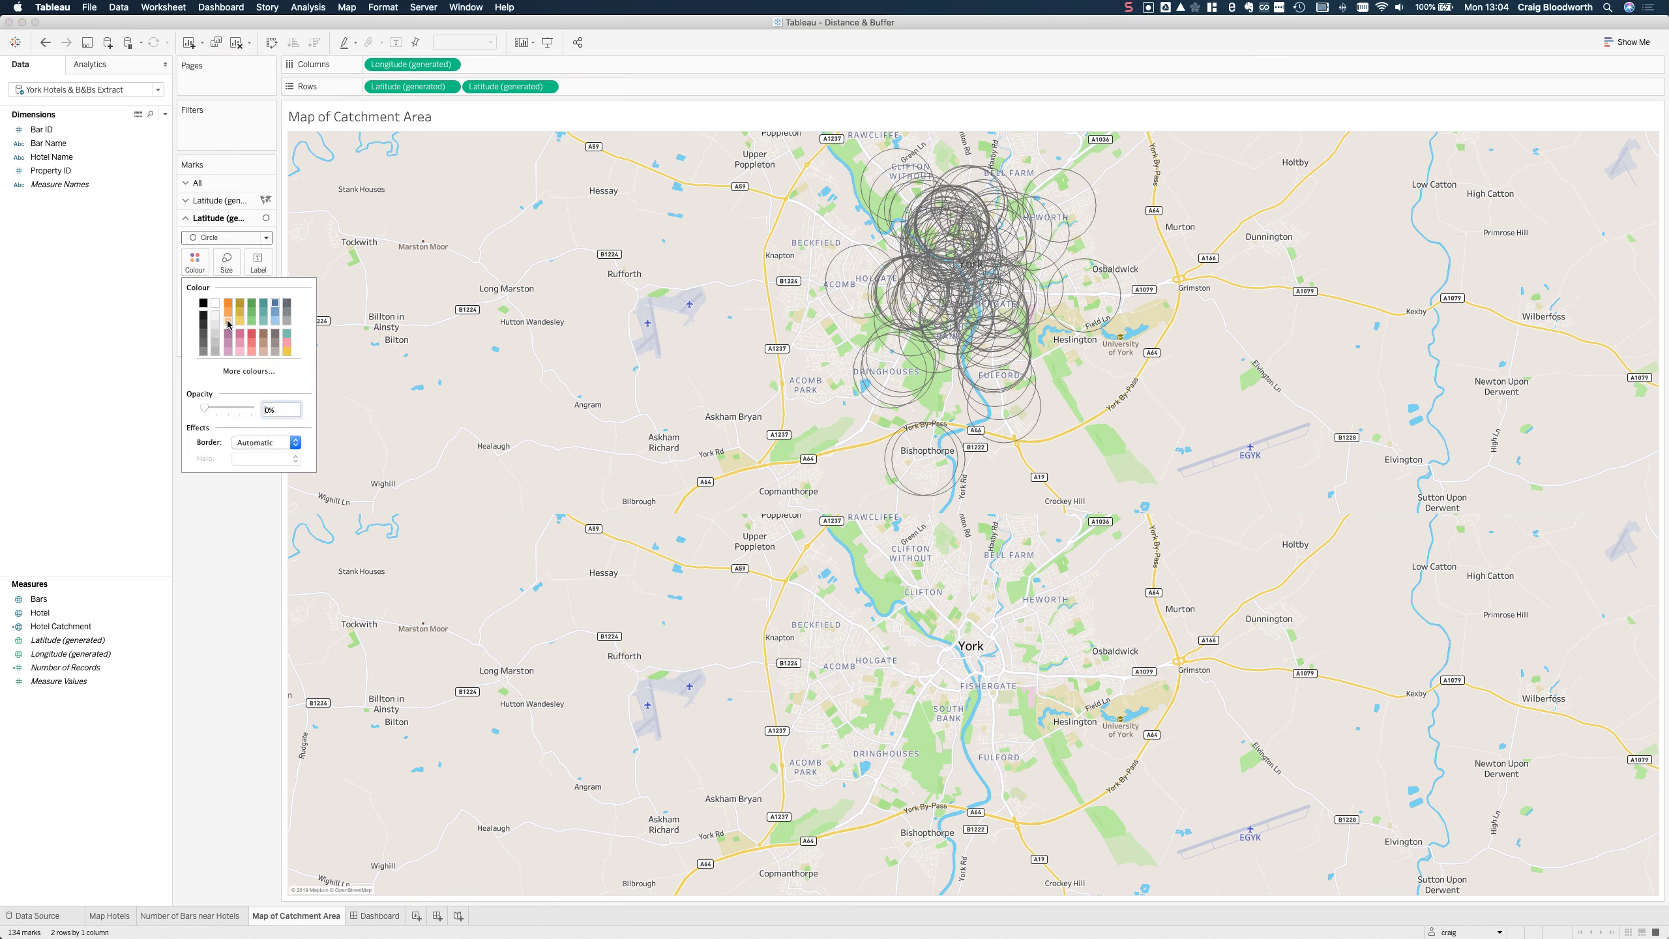
drag(207, 413, 246, 413)
click(222, 587)
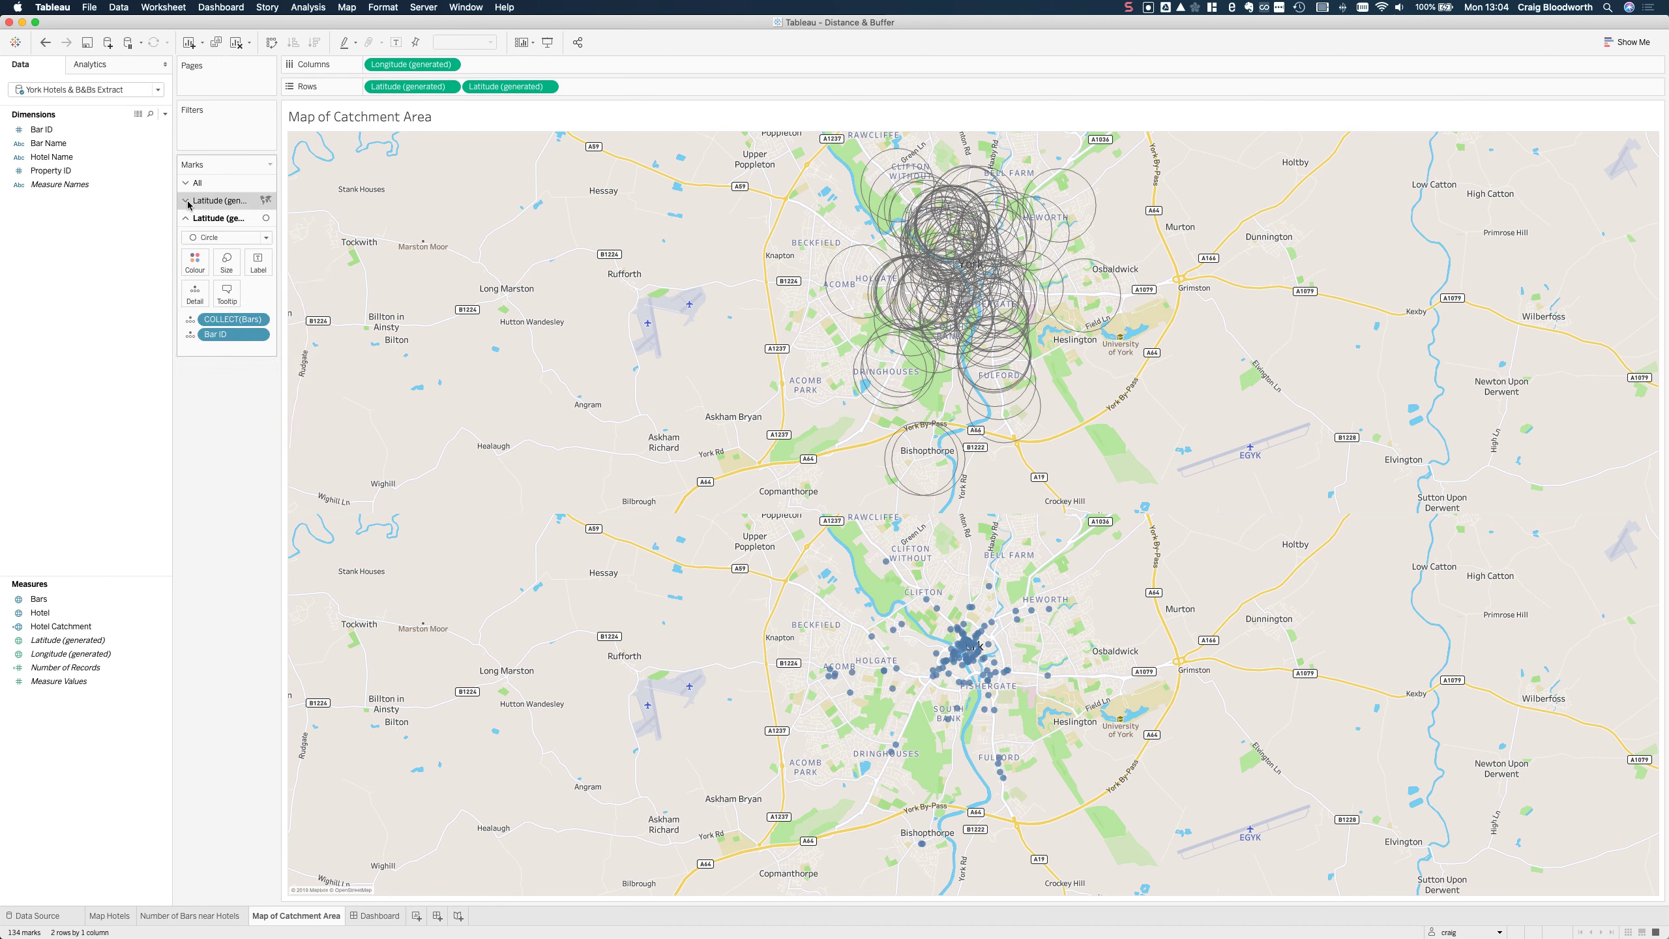
Add Property ID to Detail on the hotel catchment layer
click(218, 204)
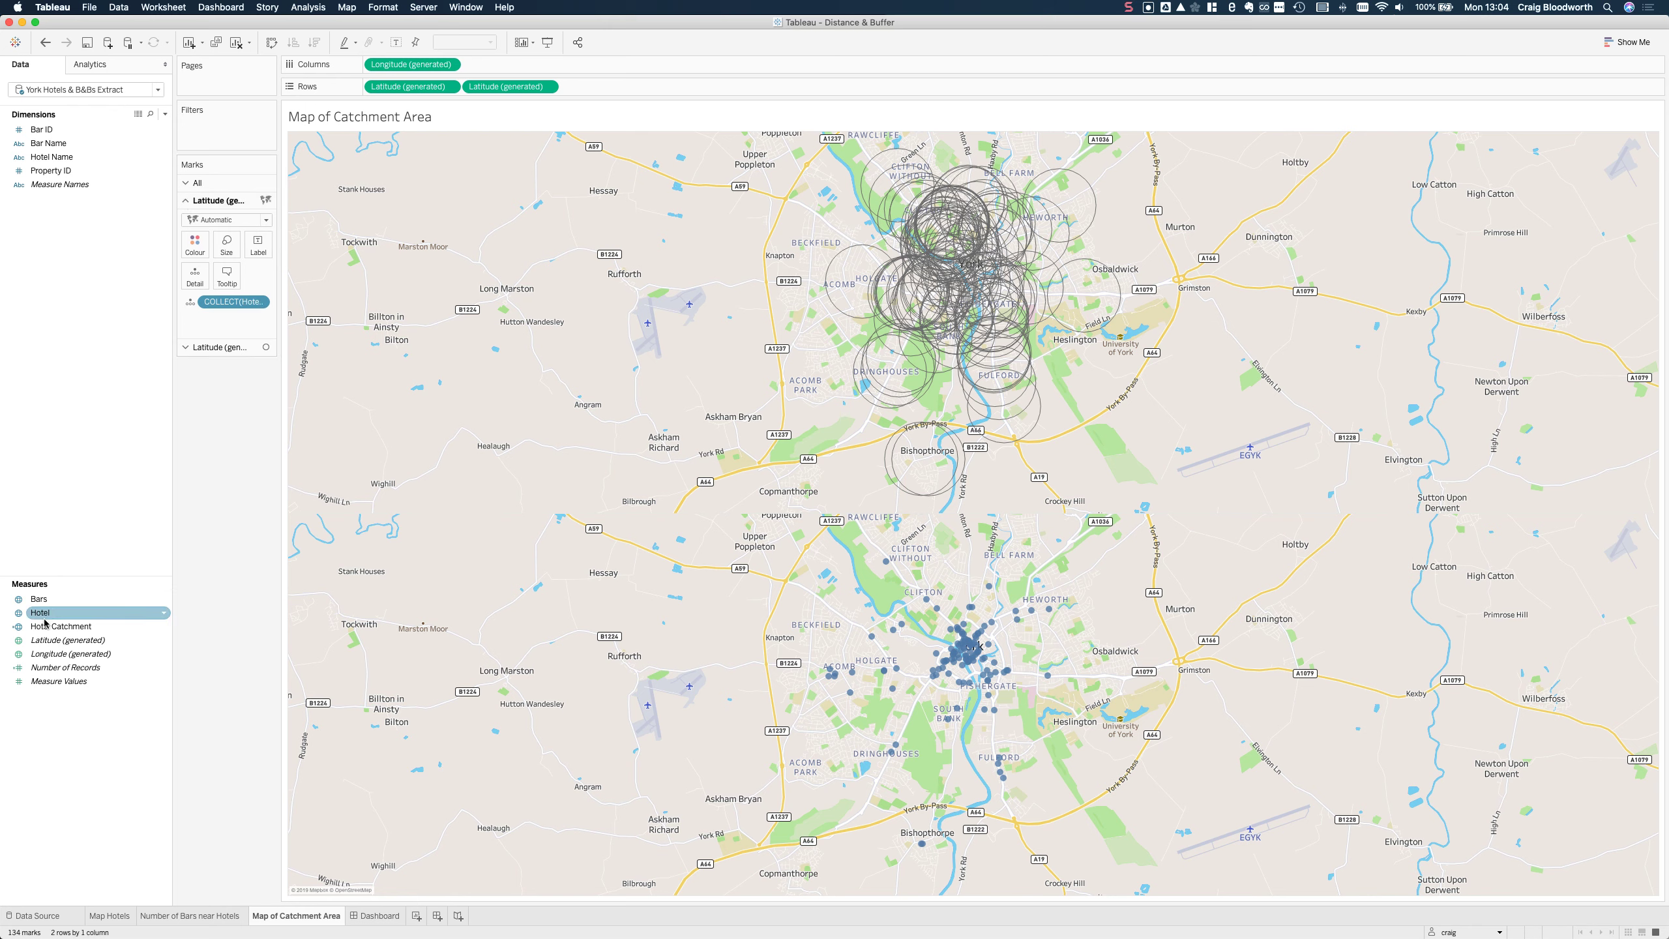
click(67, 173)
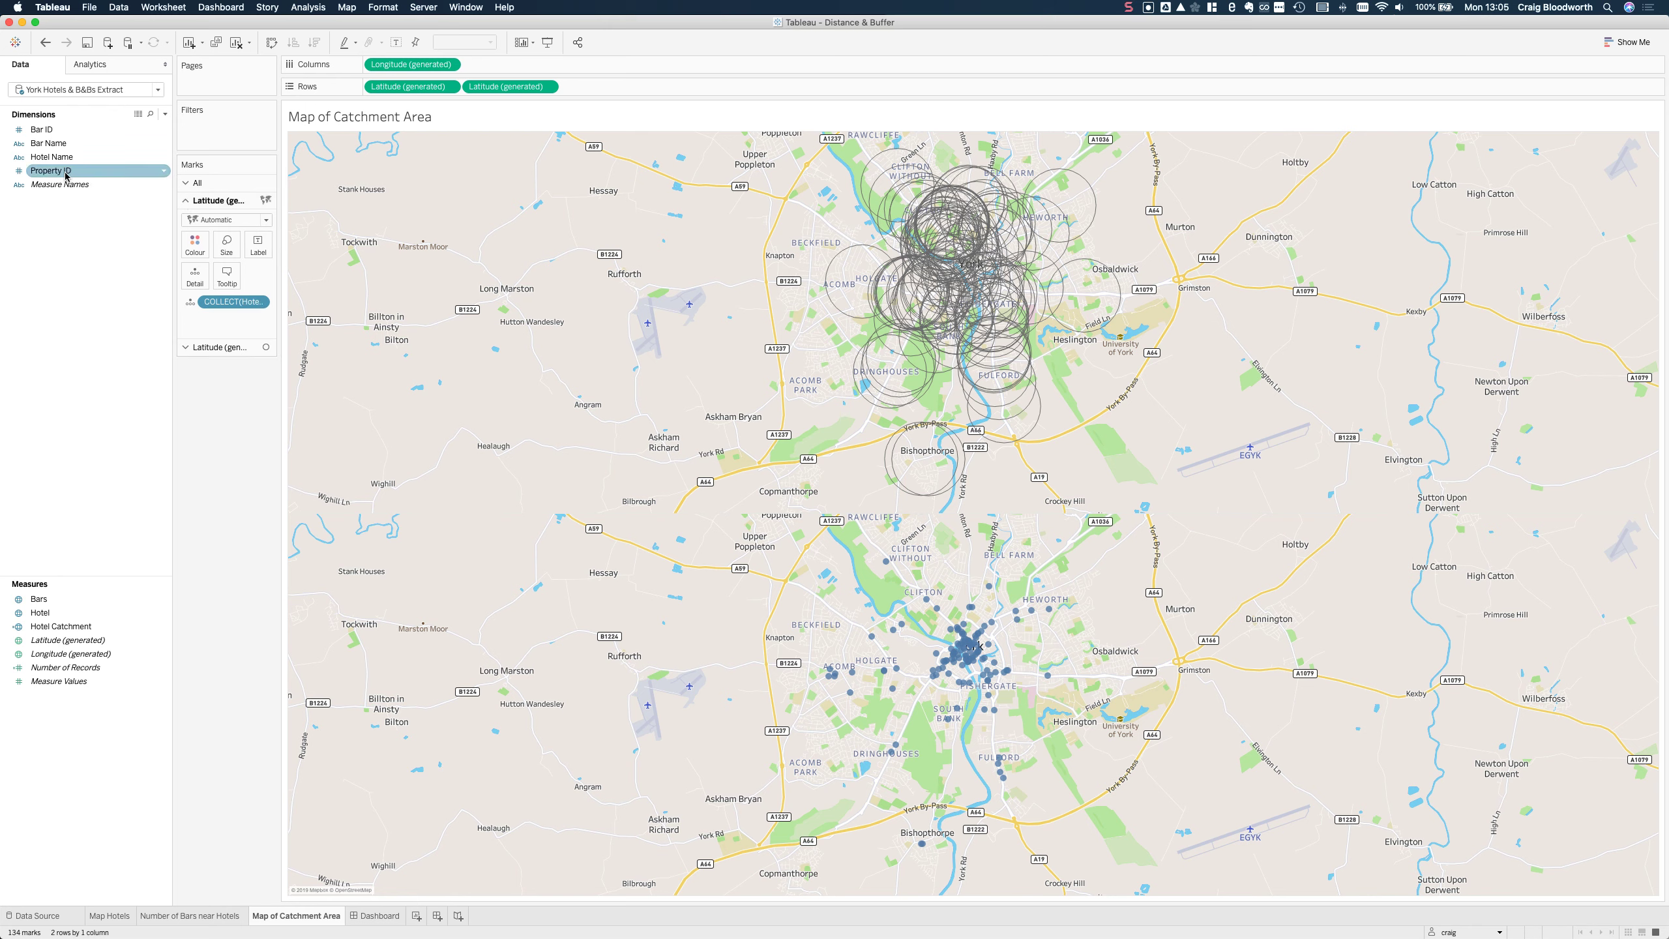
drag(66, 173, 197, 317)
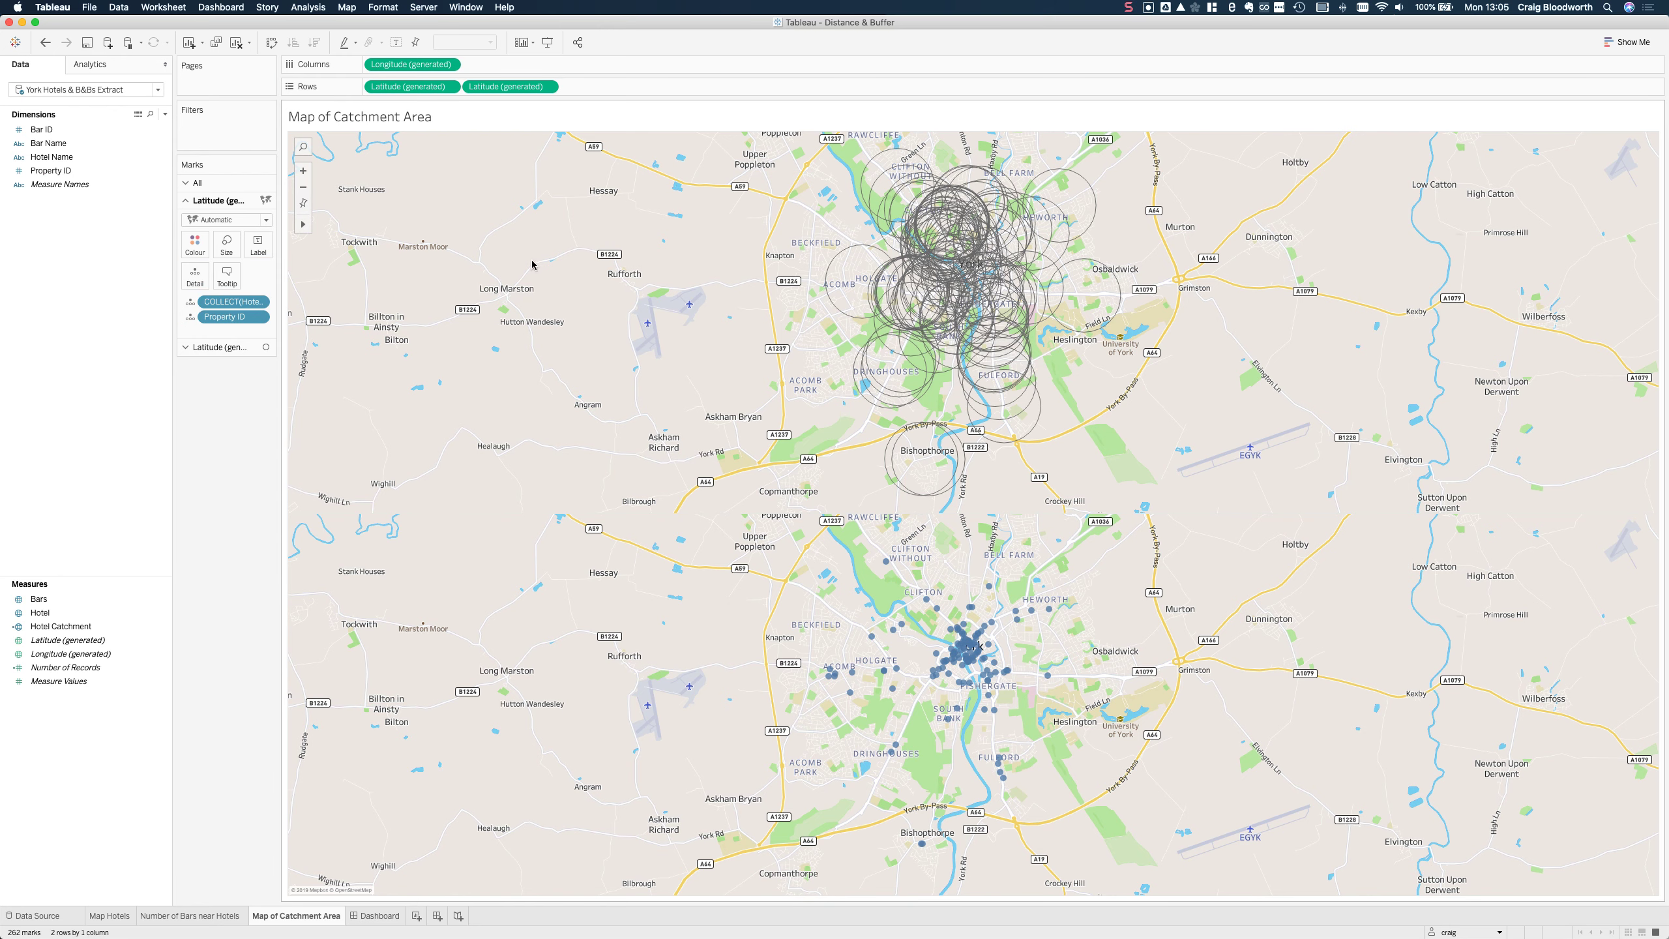
Set the second Latitude to Dual Axis and go to the Dashboard
right_click(511, 86)
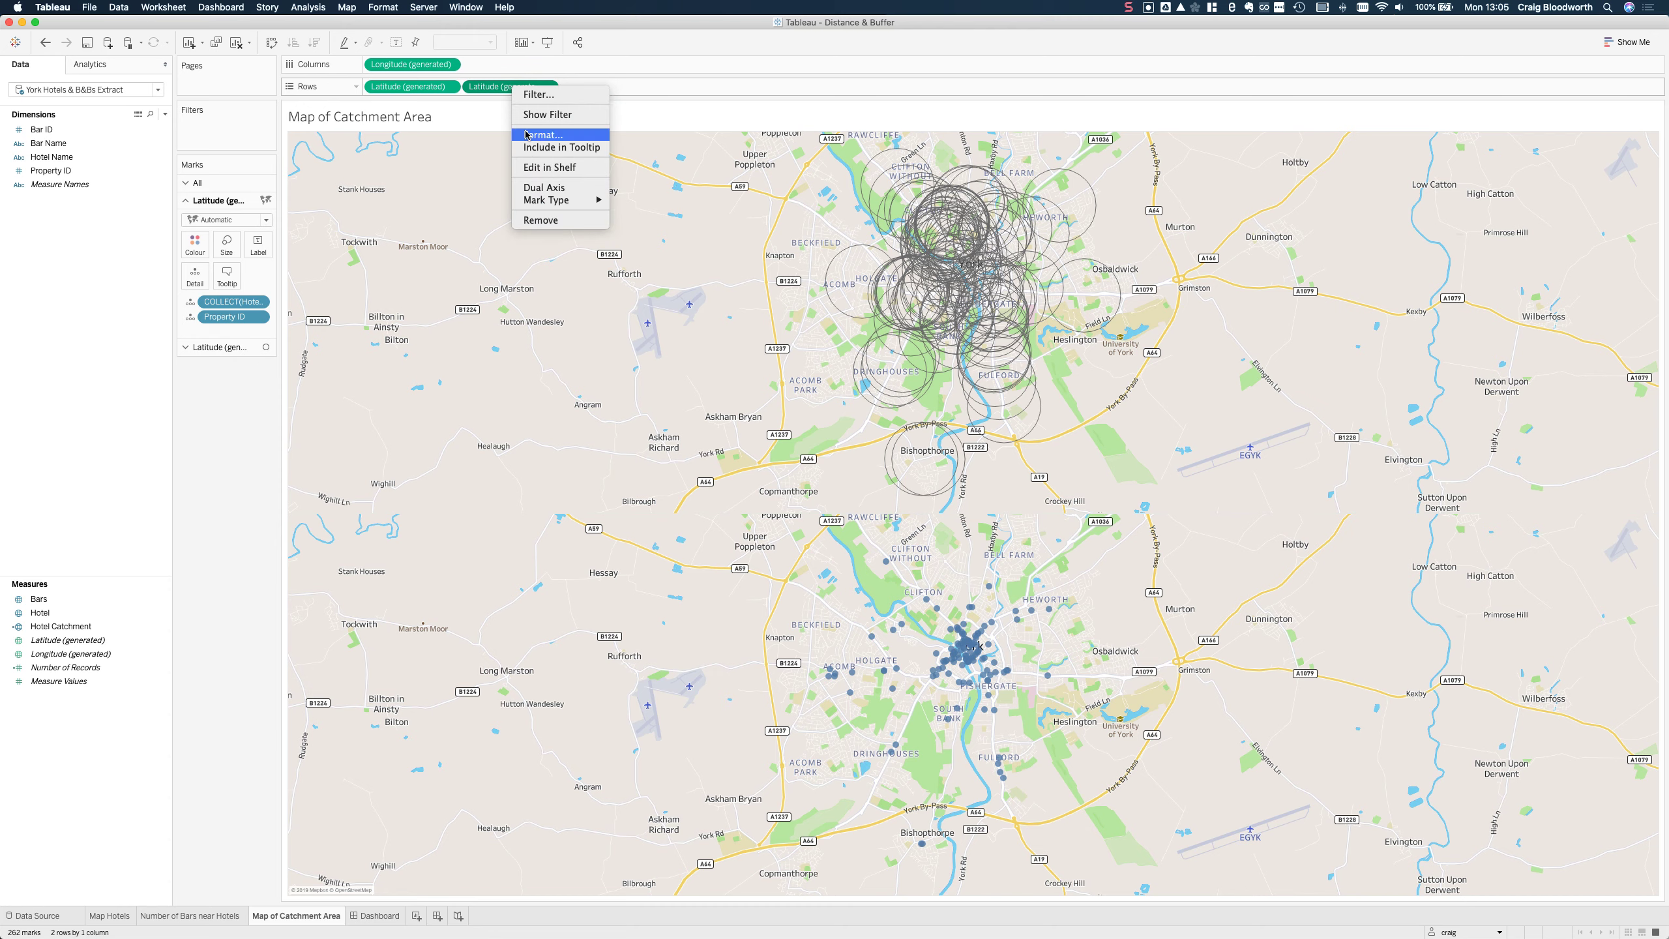
click(535, 192)
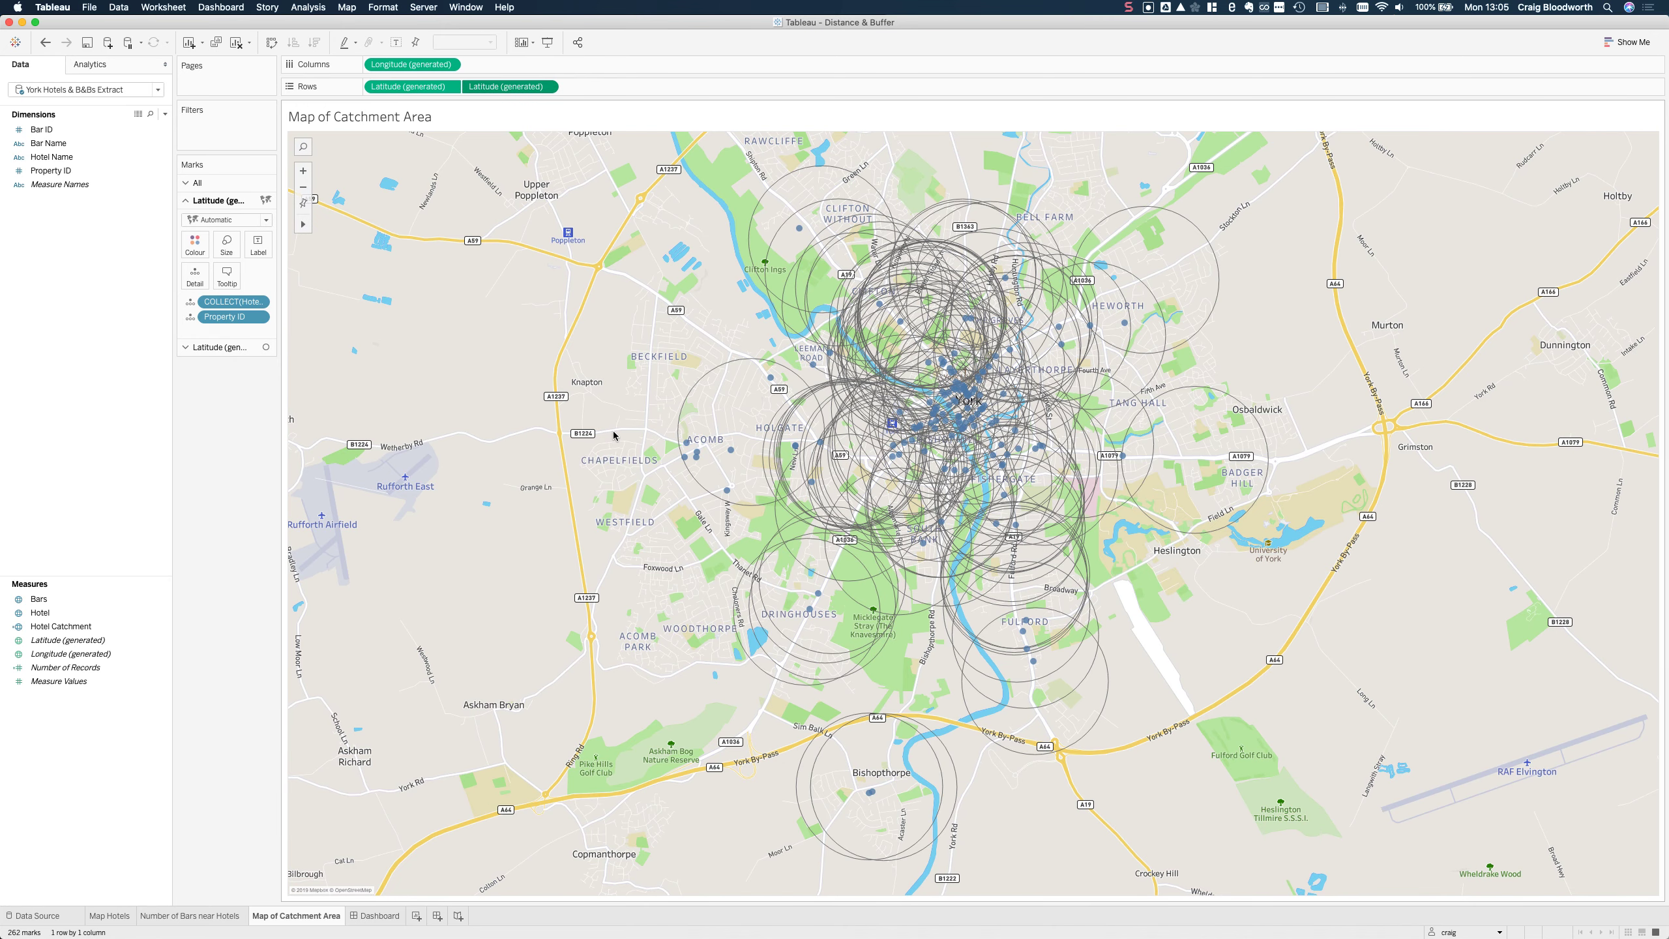
click(590, 457)
click(377, 915)
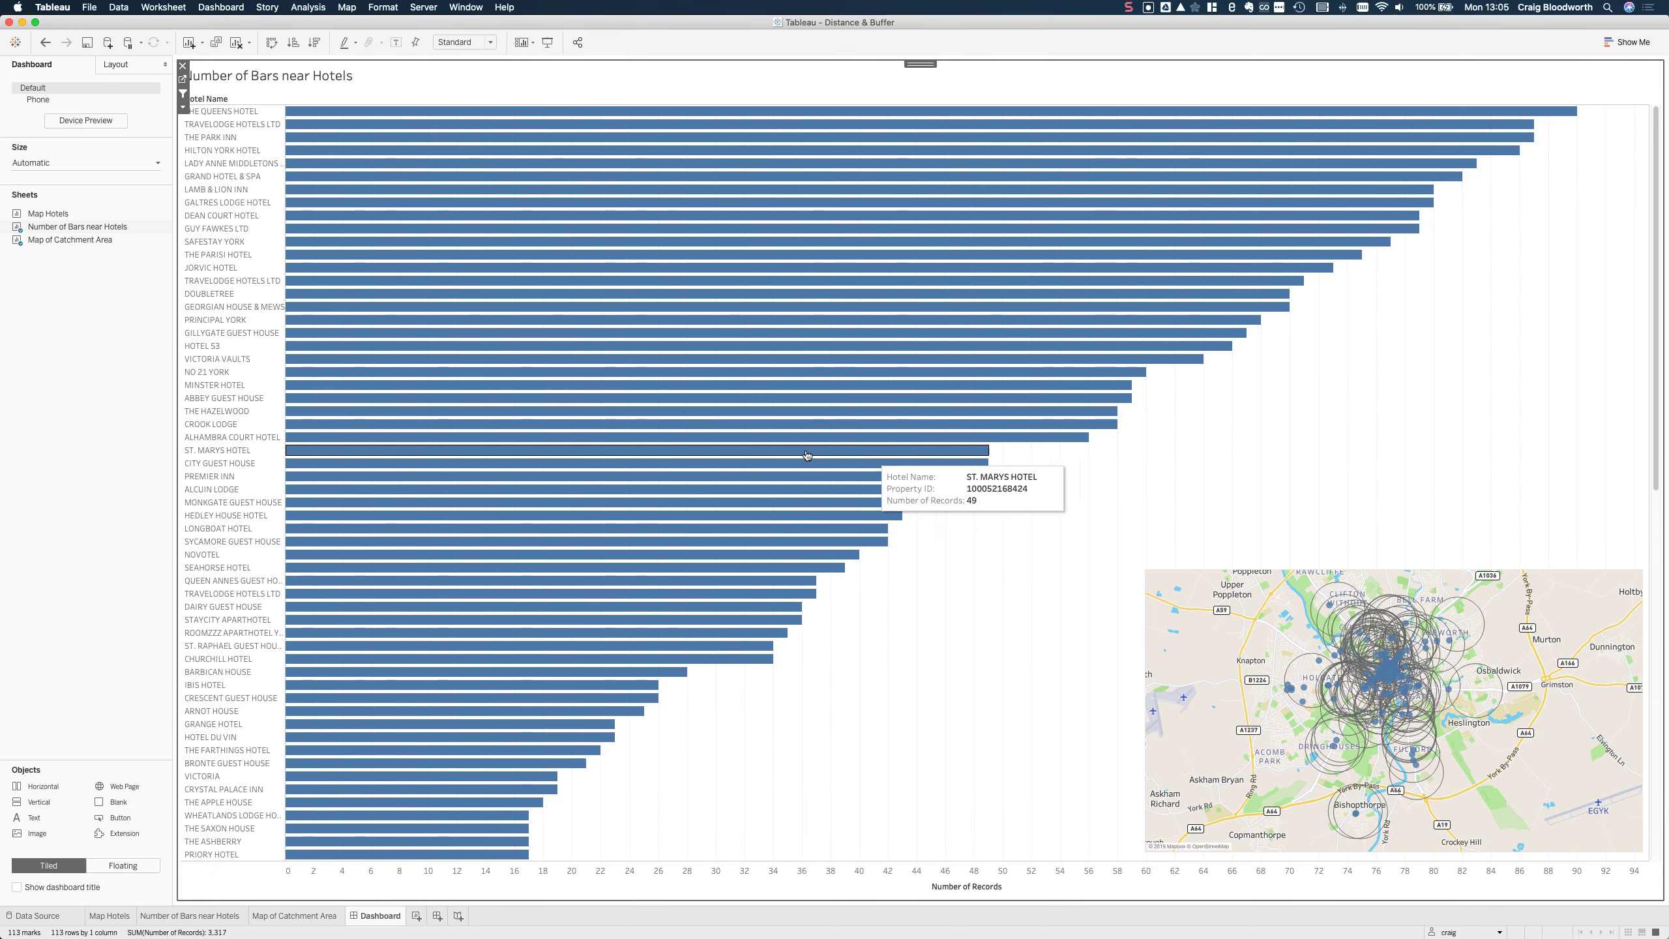
Select THE QUEENS HOTEL, DEAN COURT HOTEL, THE PARISI HOTEL, then PRINCIPAL YORK to test map highlighting
click(357, 111)
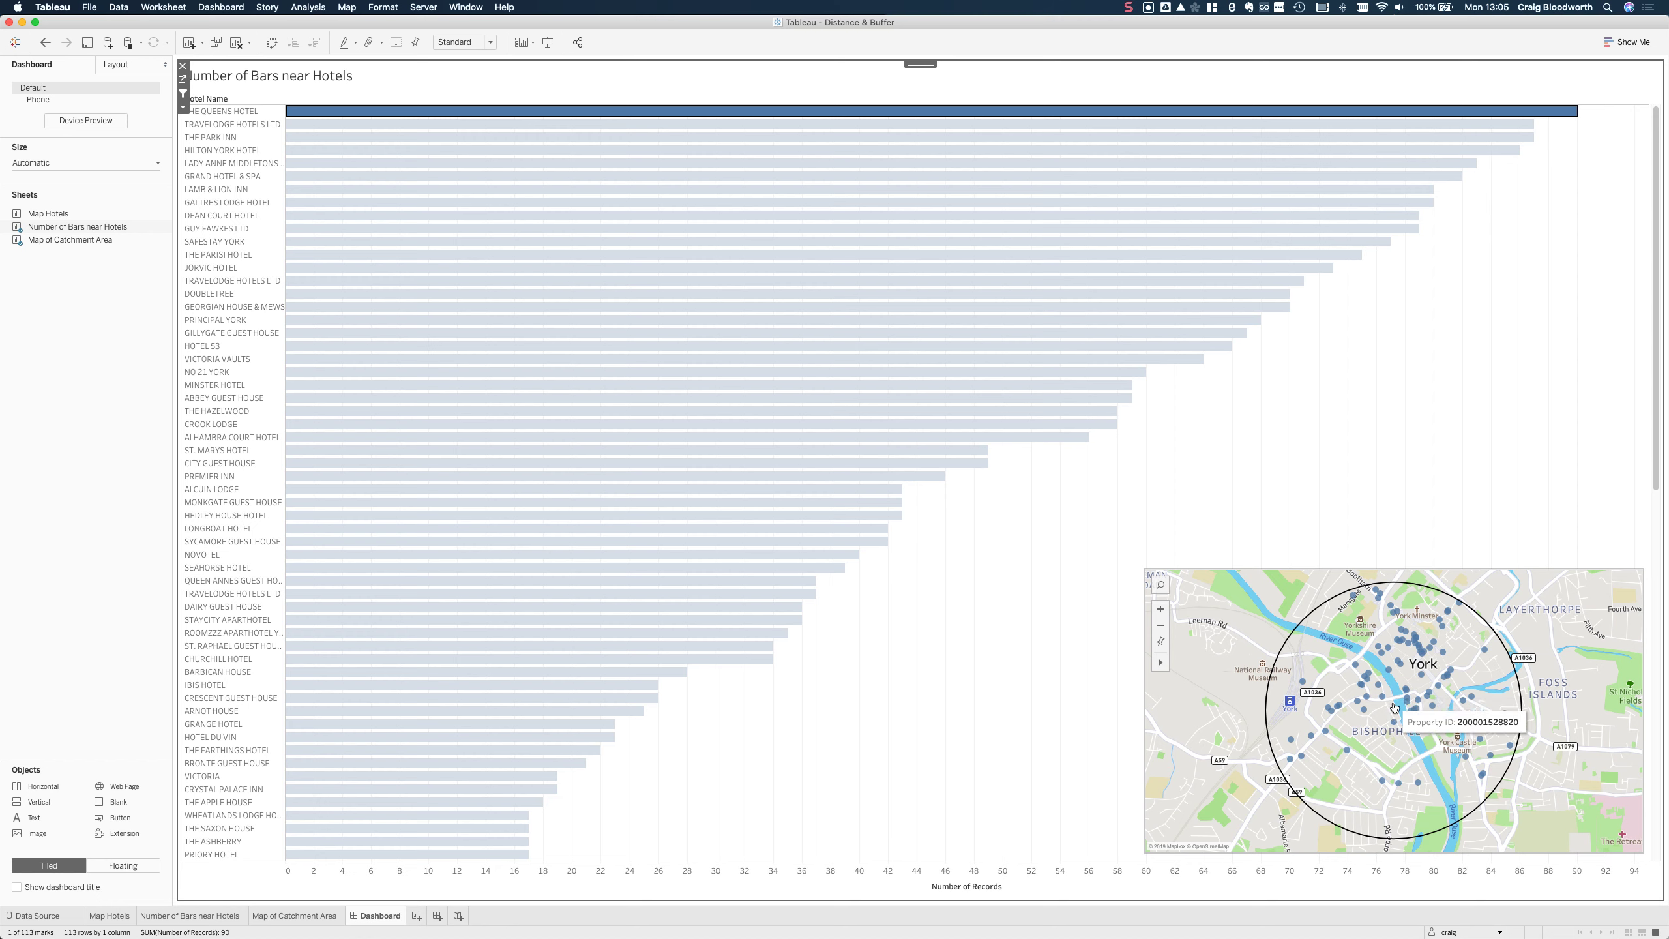
click(465, 217)
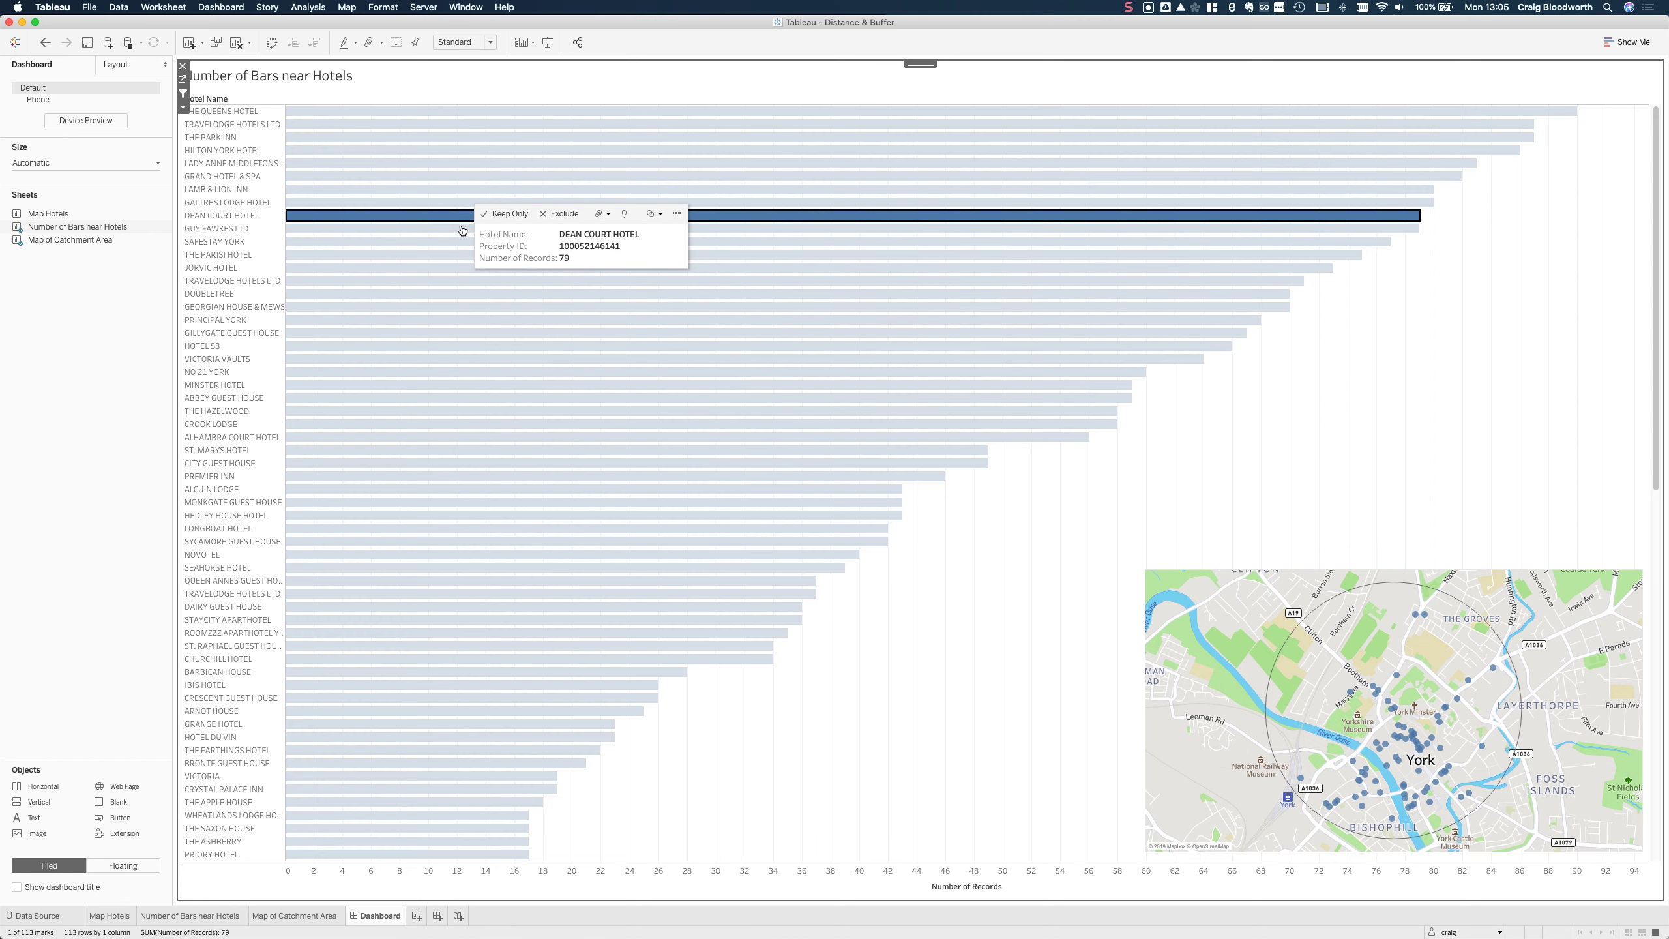
click(454, 254)
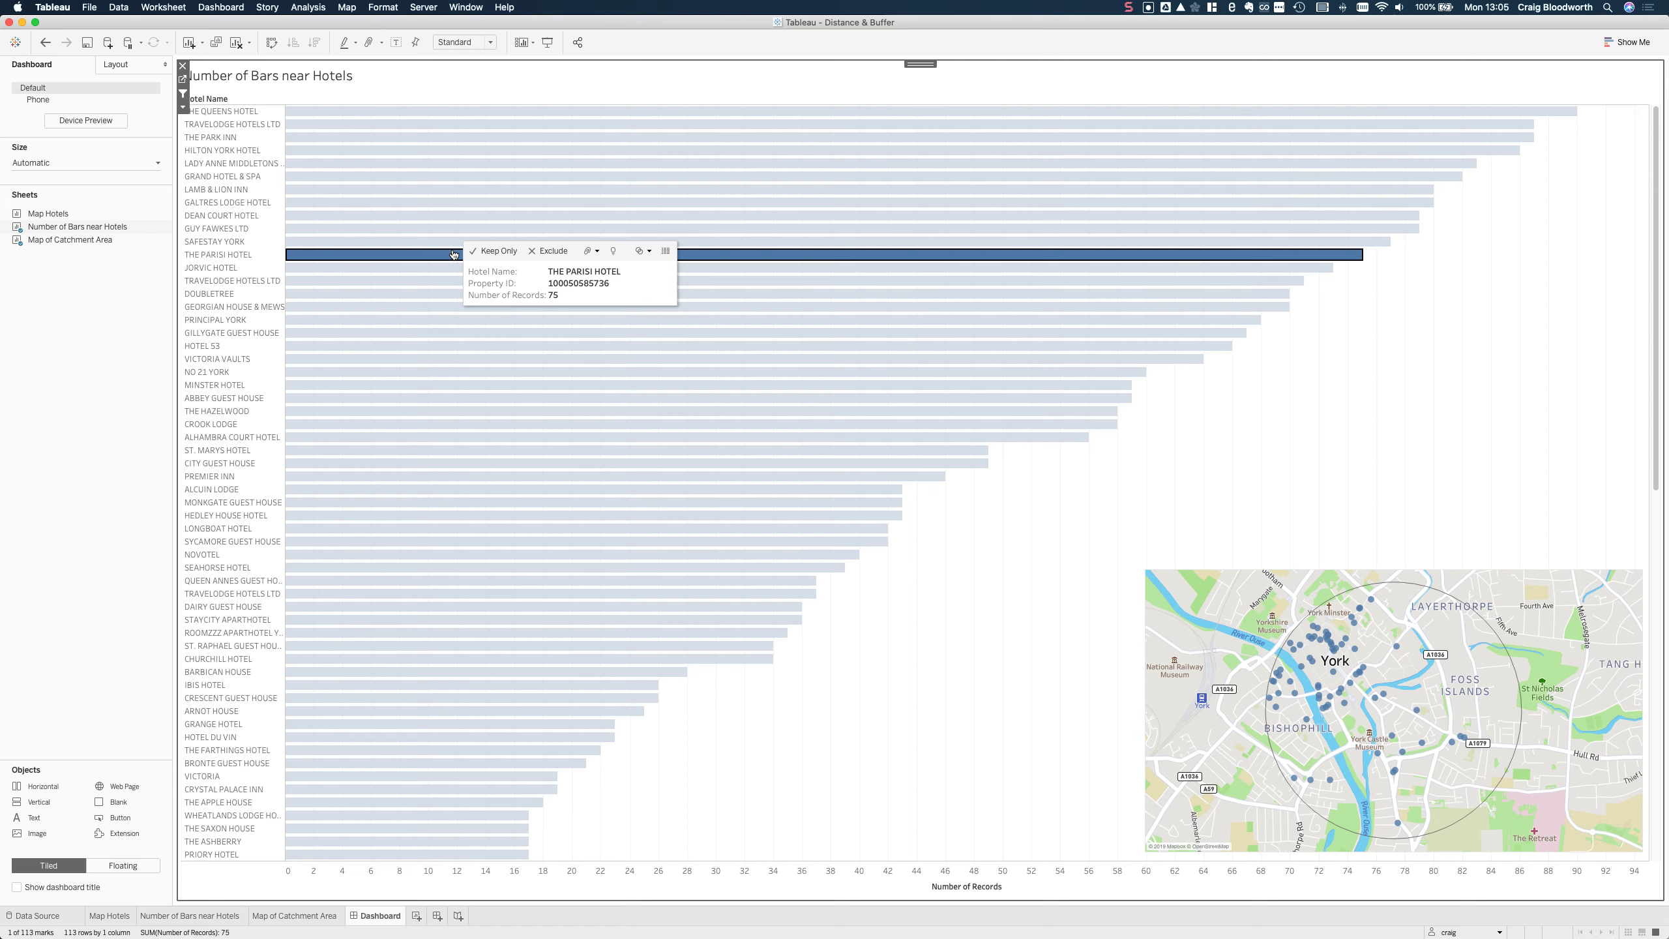
click(432, 318)
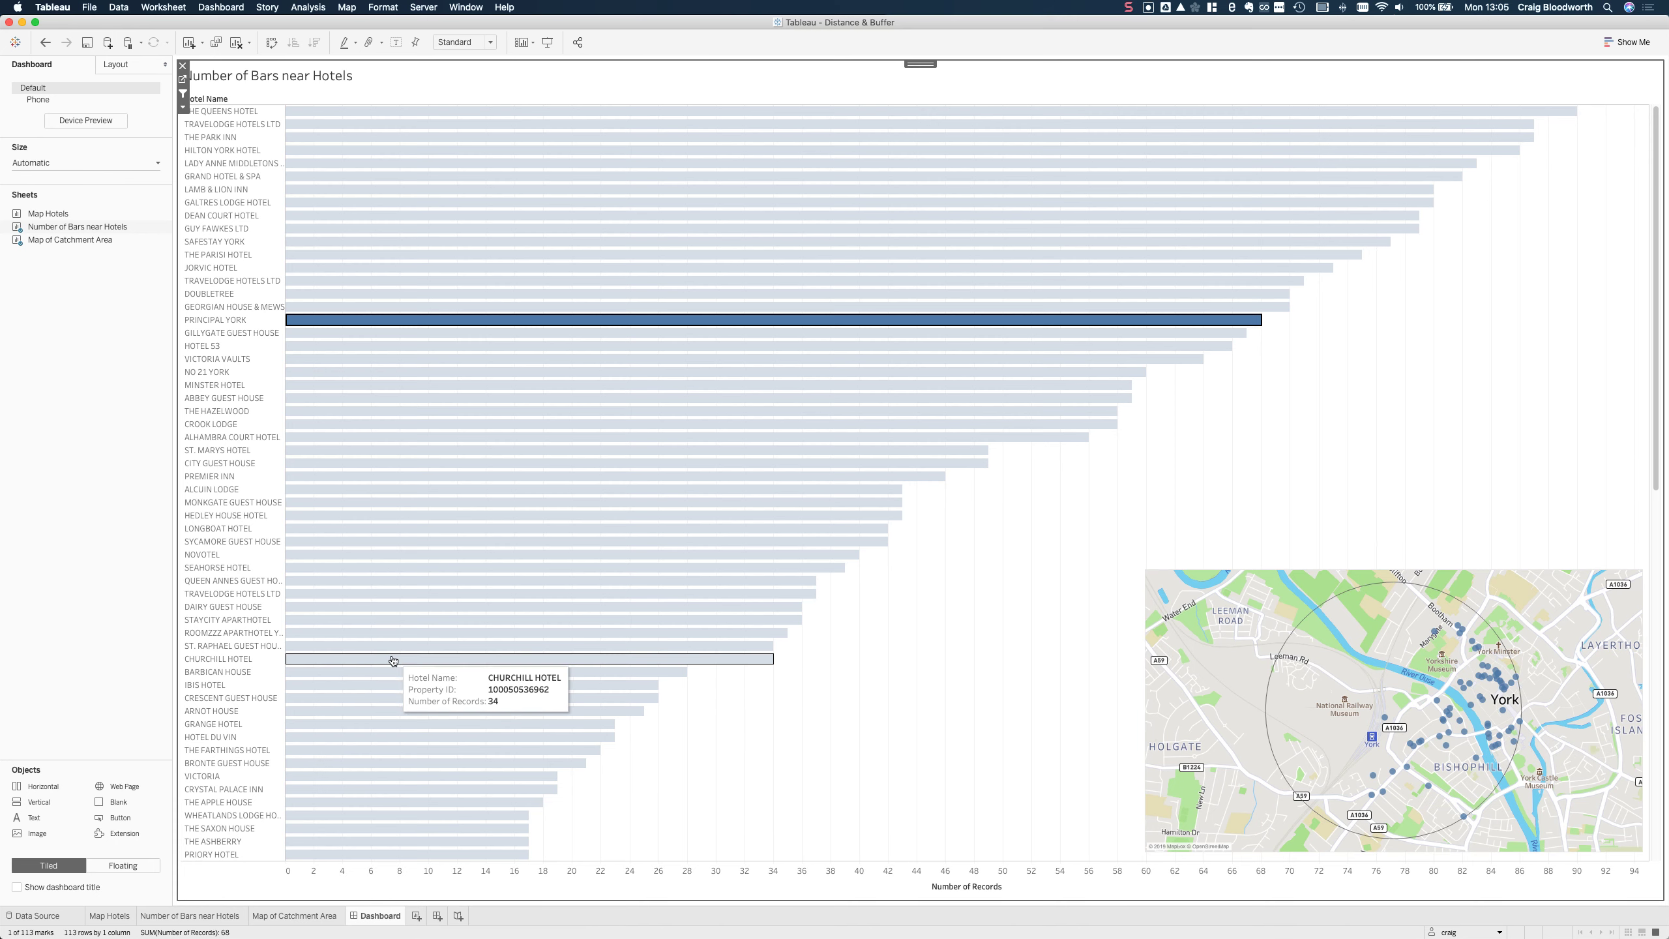
scroll(389, 659, down, 10)
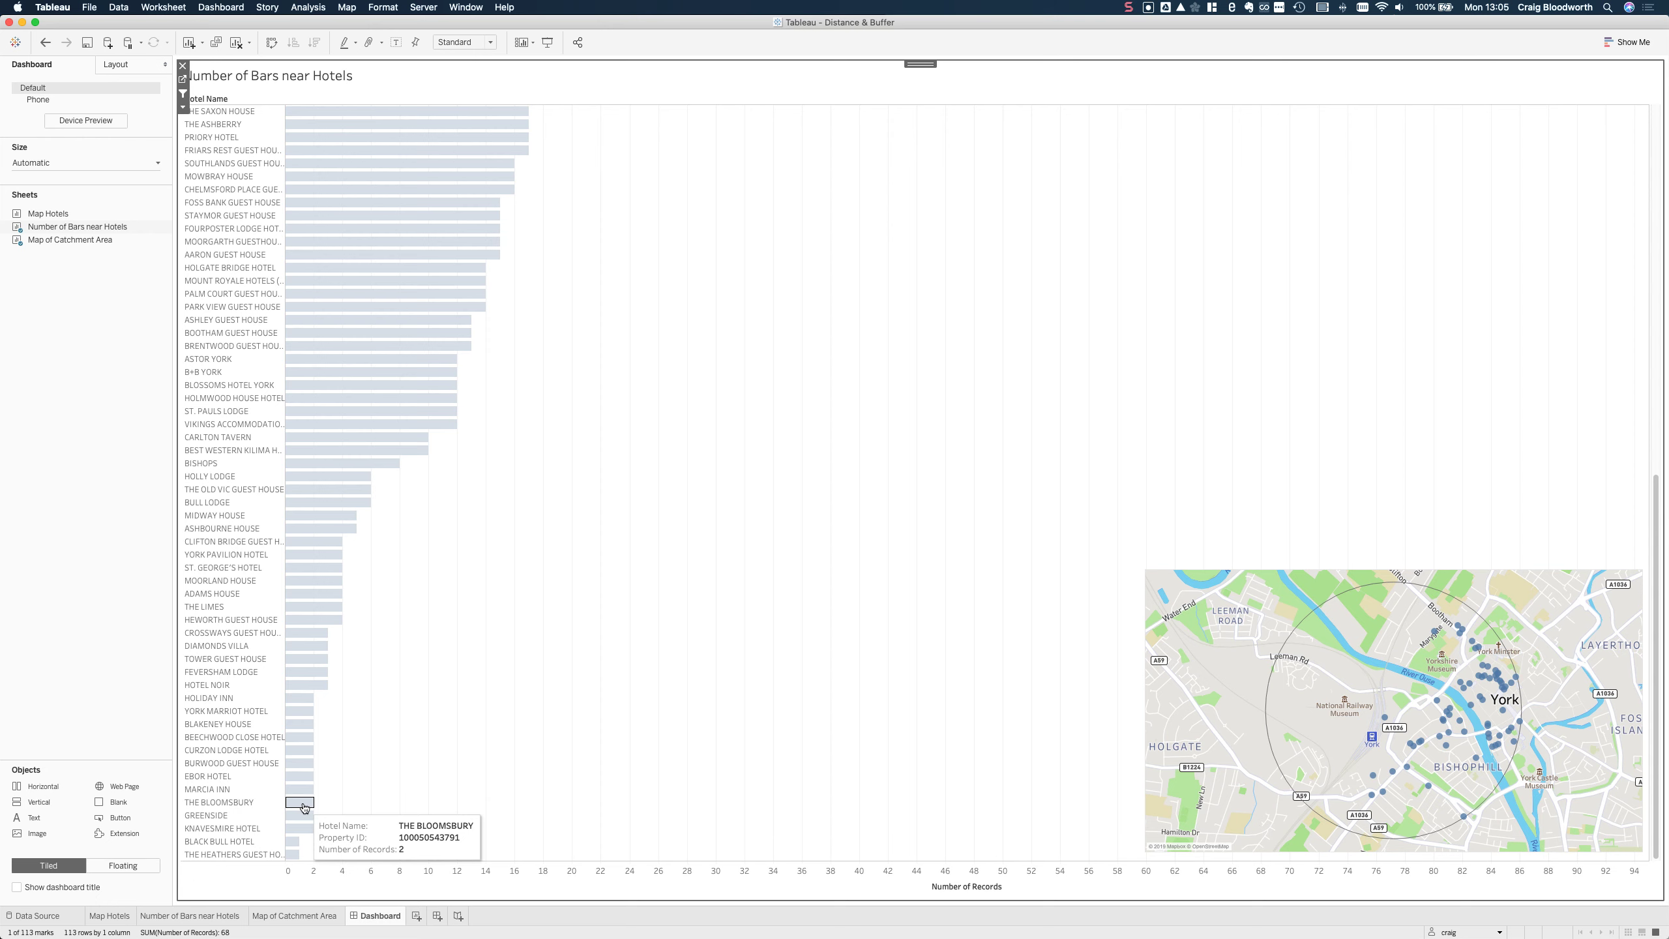
Select the low-ranked THE BLOOMSBURY and THE HEATHERS GUEST HOUSE bars to check the map
click(305, 802)
scroll(304, 813, up, 1)
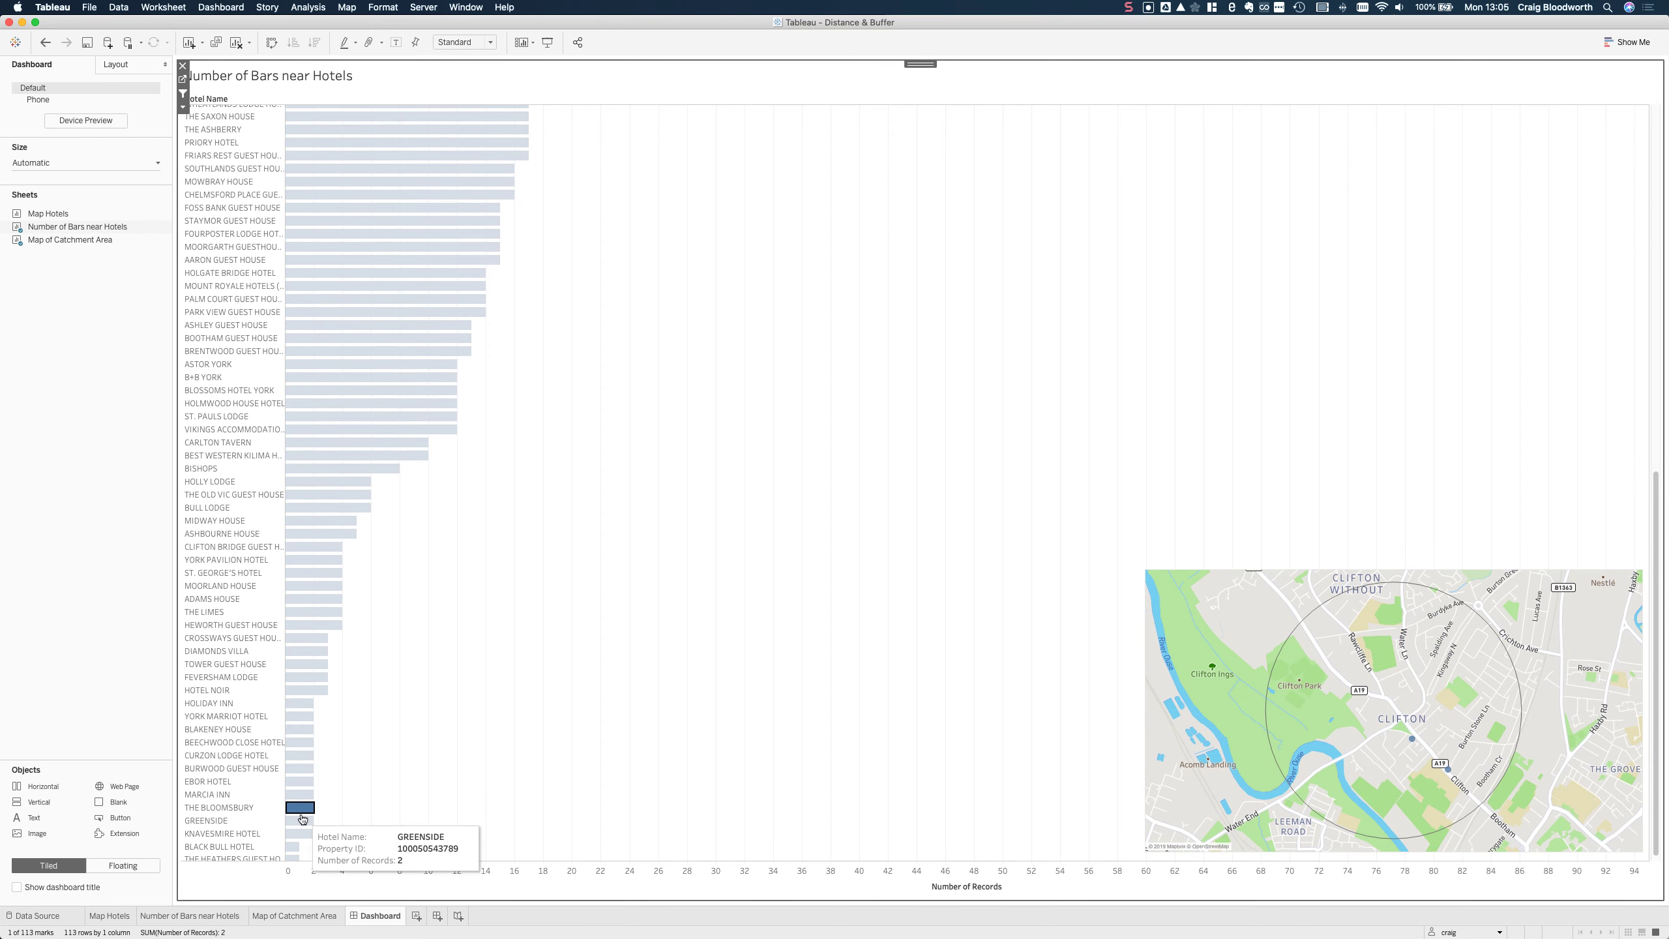
scroll(304, 813, down, 1)
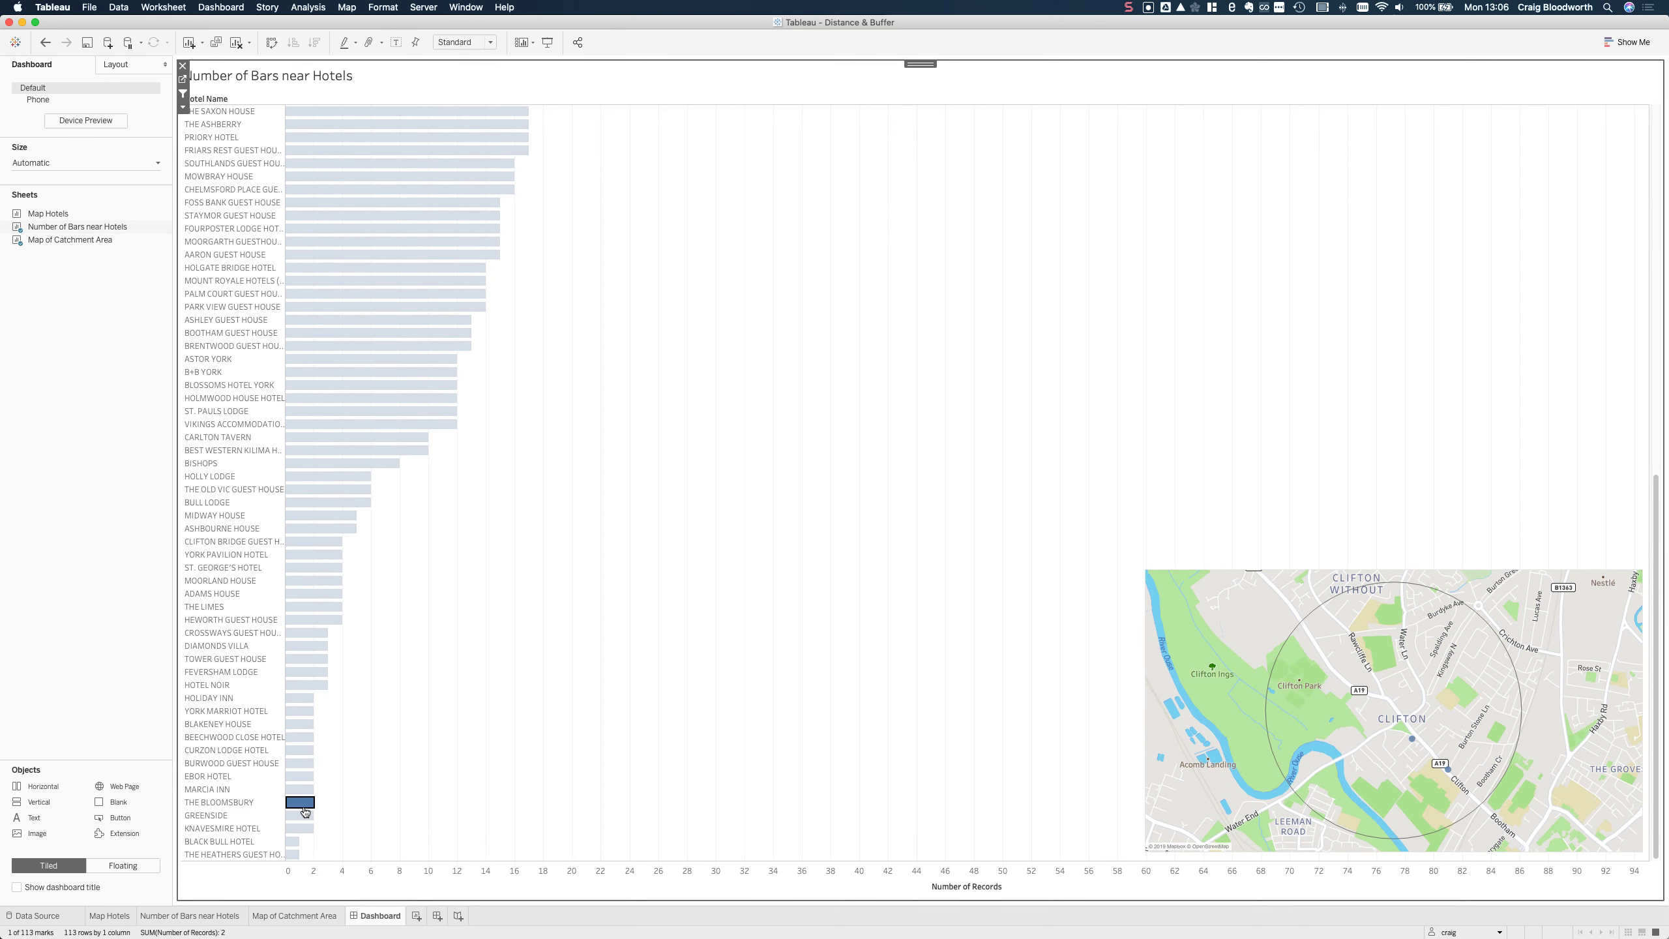
click(293, 854)
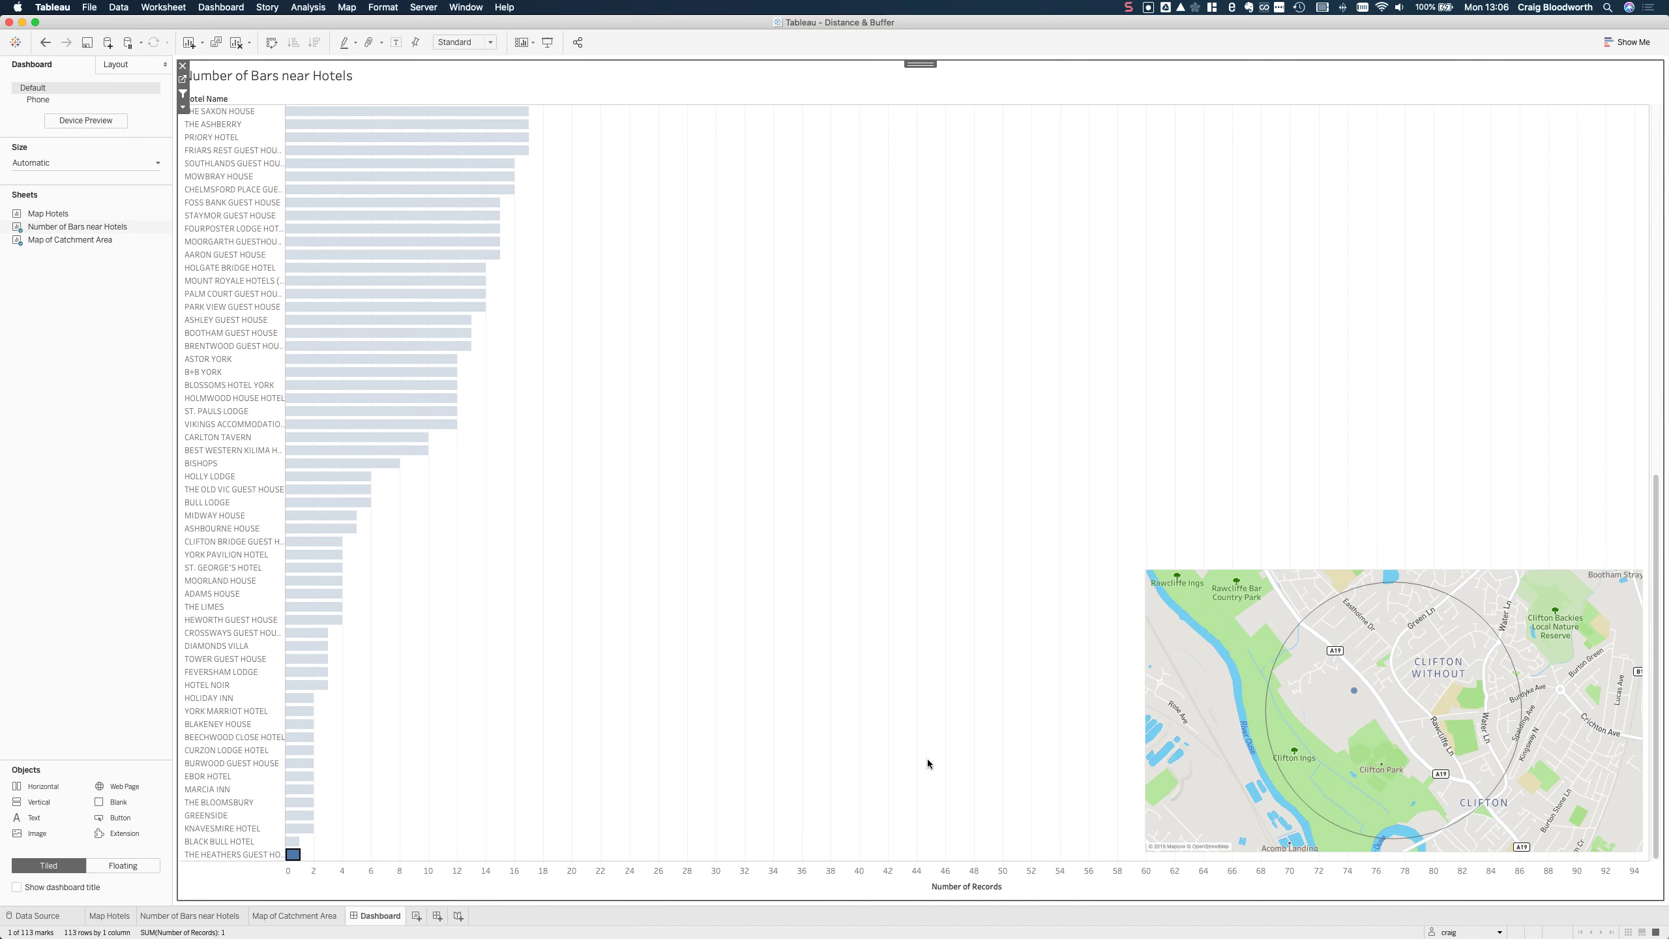
mouse_move(1354, 695)
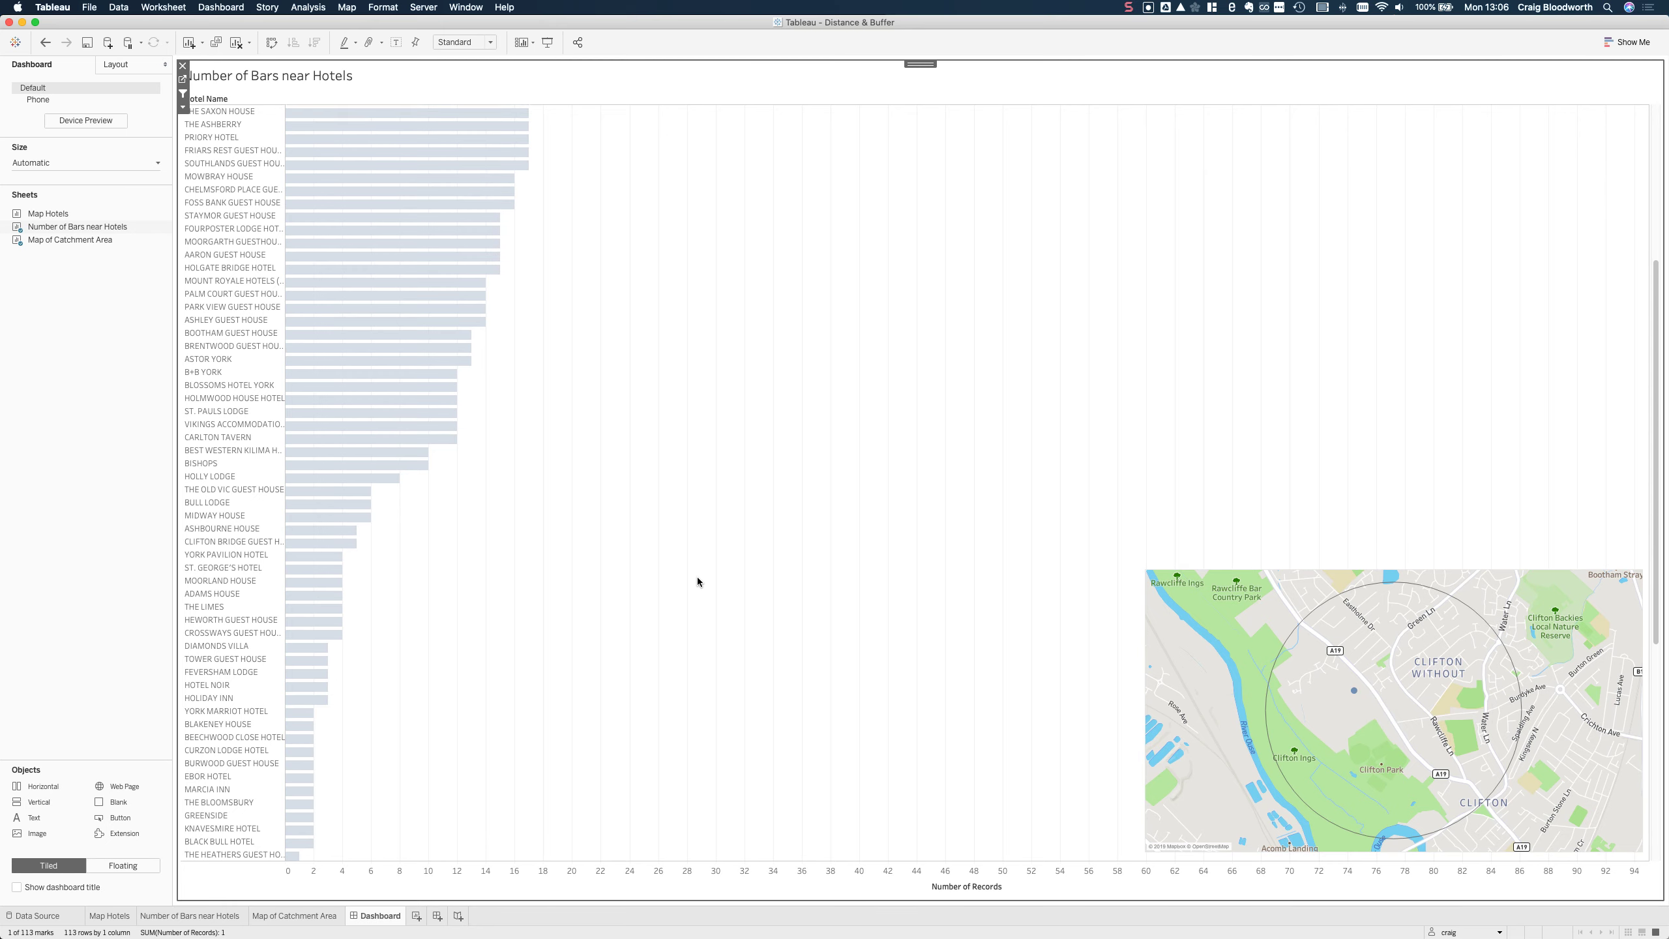
Reselect THE QUEENS HOTEL bar to refocus the map on its catchment
scroll(697, 576, up, 10)
click(392, 112)
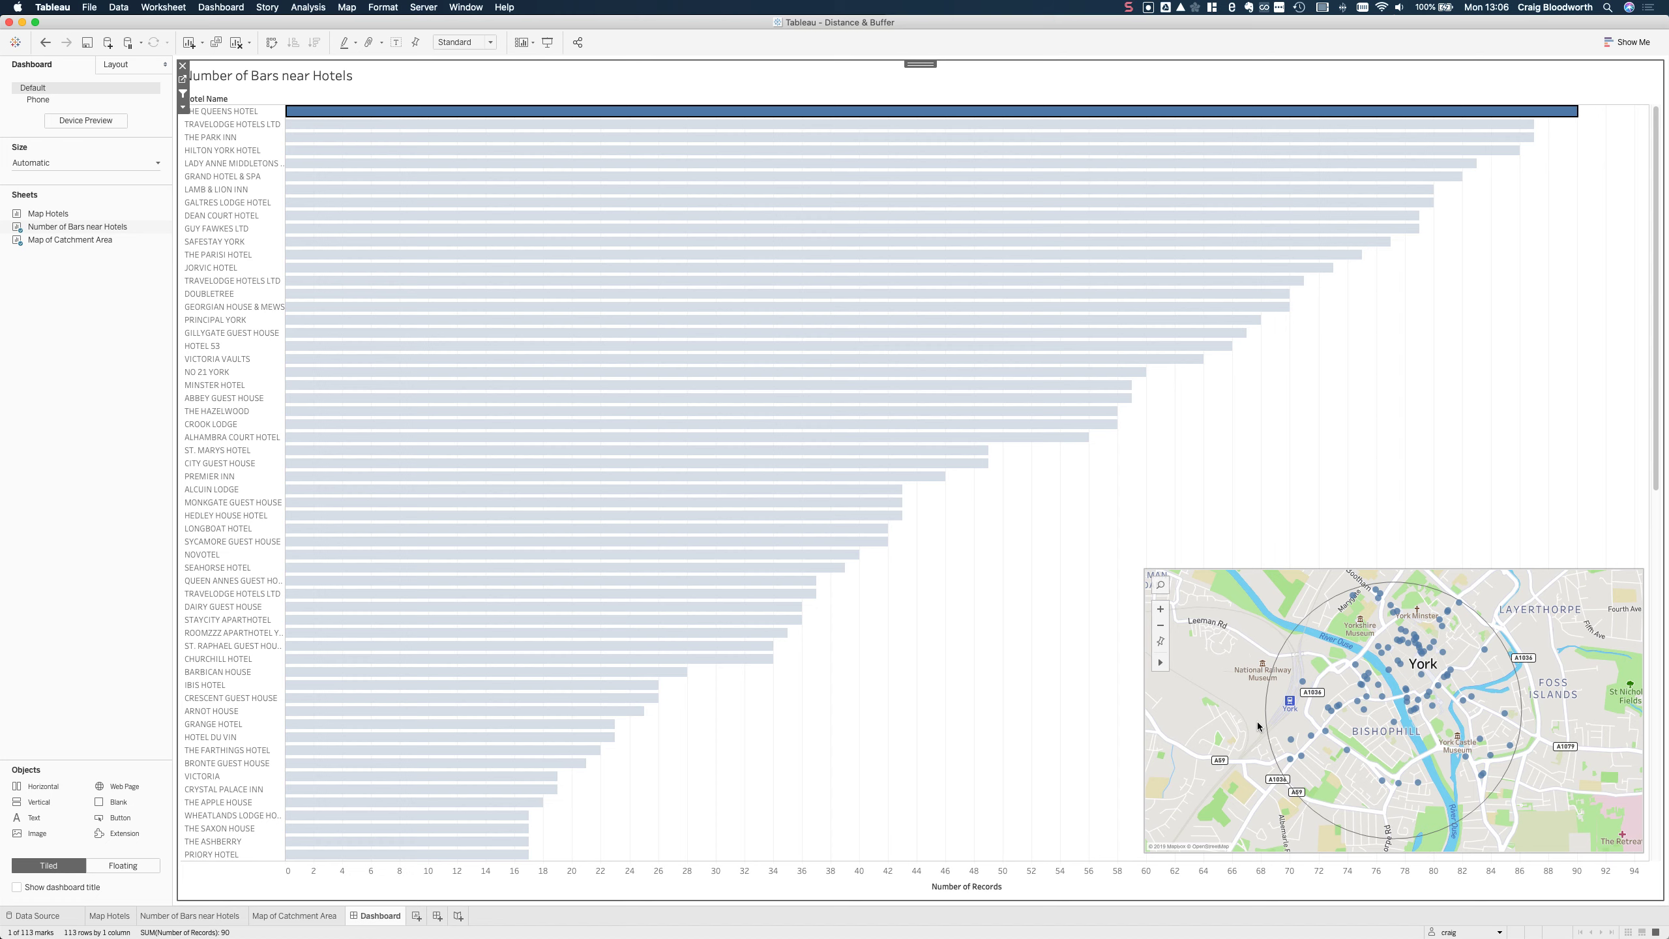
mouse_move(1268, 716)
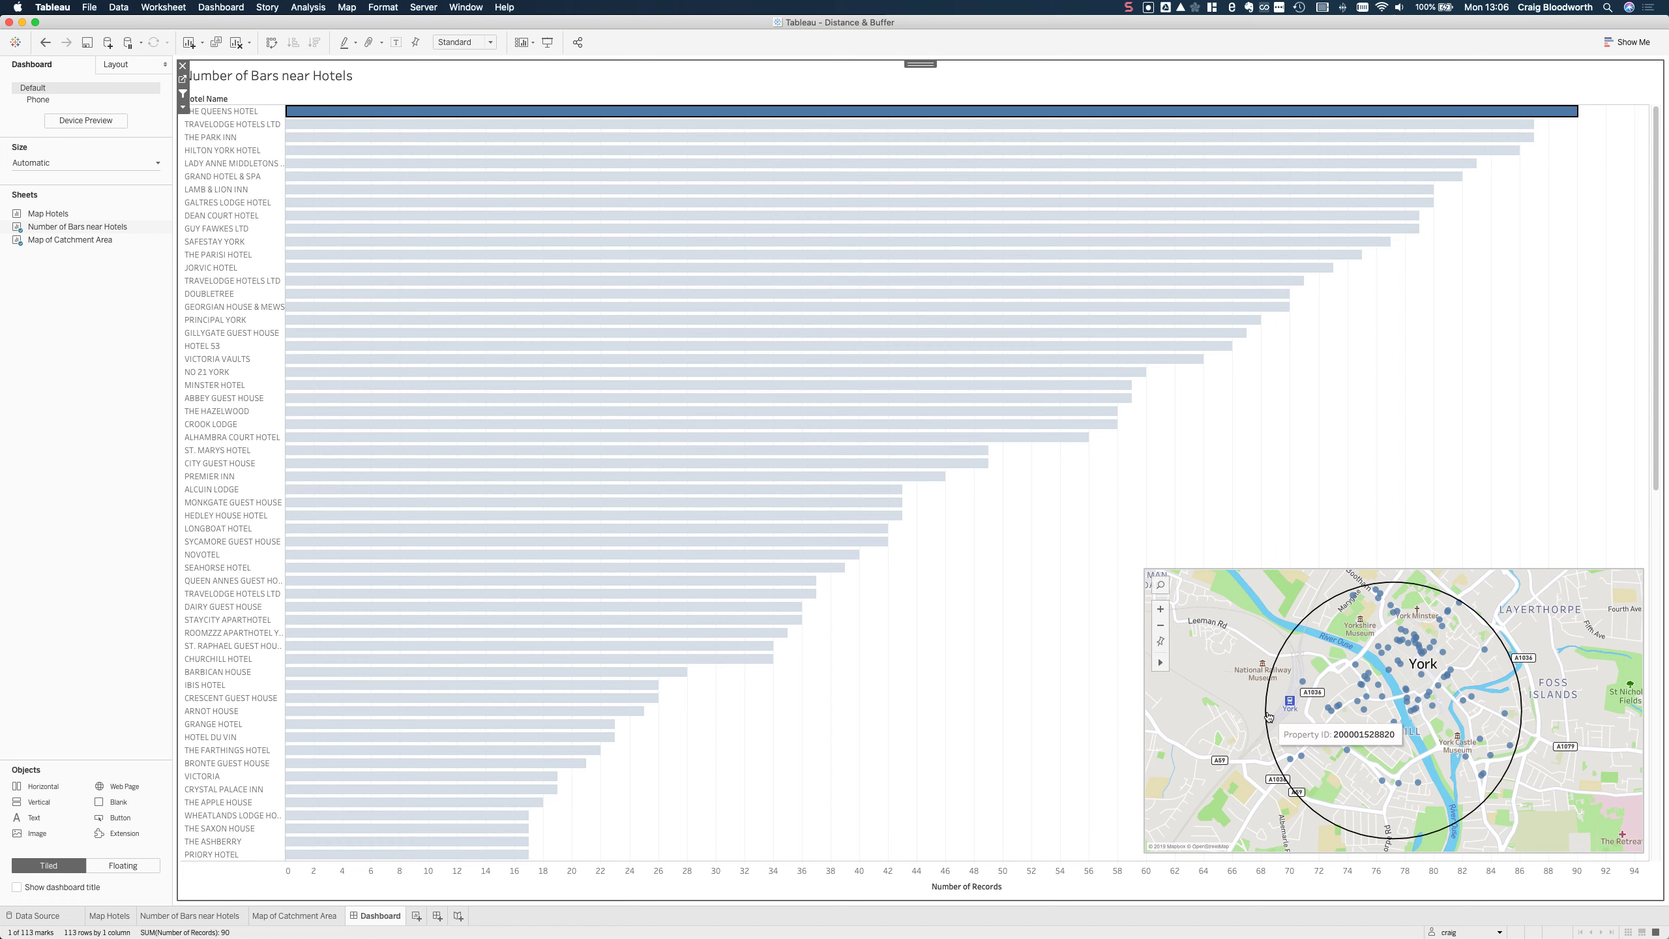